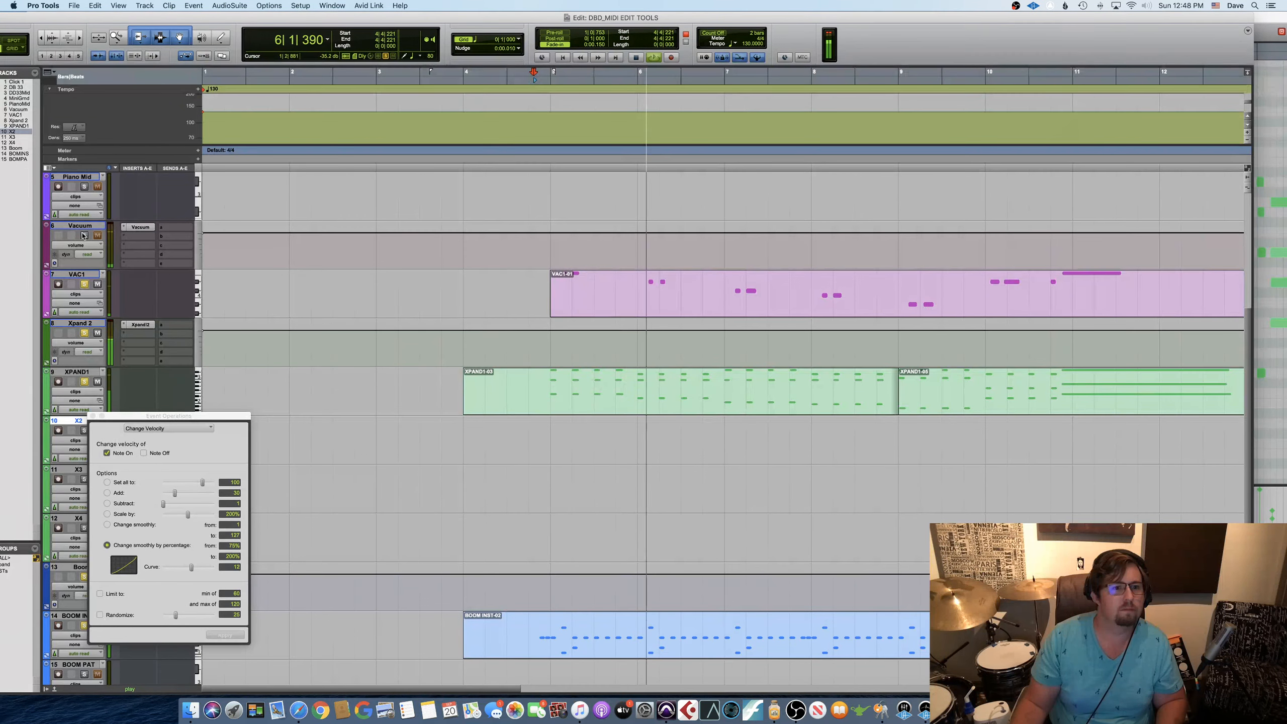
Stop playback and open the VAC1 clip's notes in the MIDI Editor.
{"action": "scroll", "coordinate": [399, 280], "scroll_direction": "right", "scroll_amount": 5}
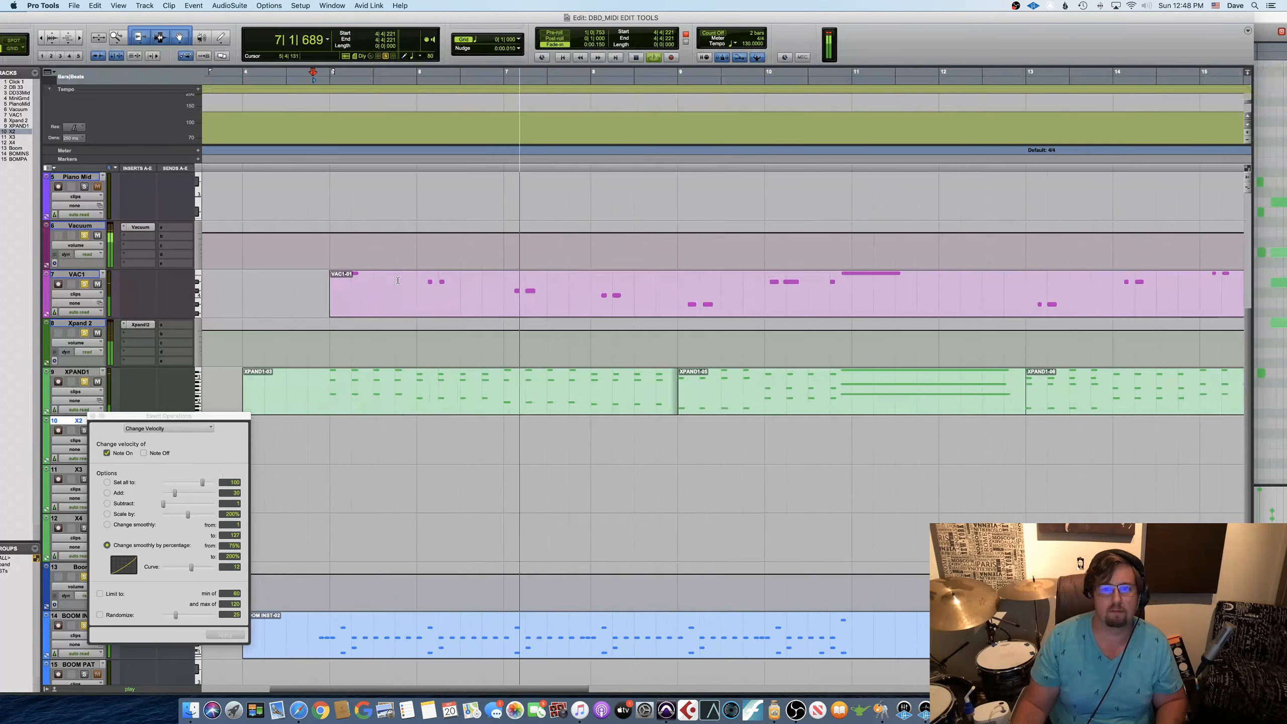
{"action": "key", "text": "space"}
{"action": "double_click", "coordinate": [516, 305]}
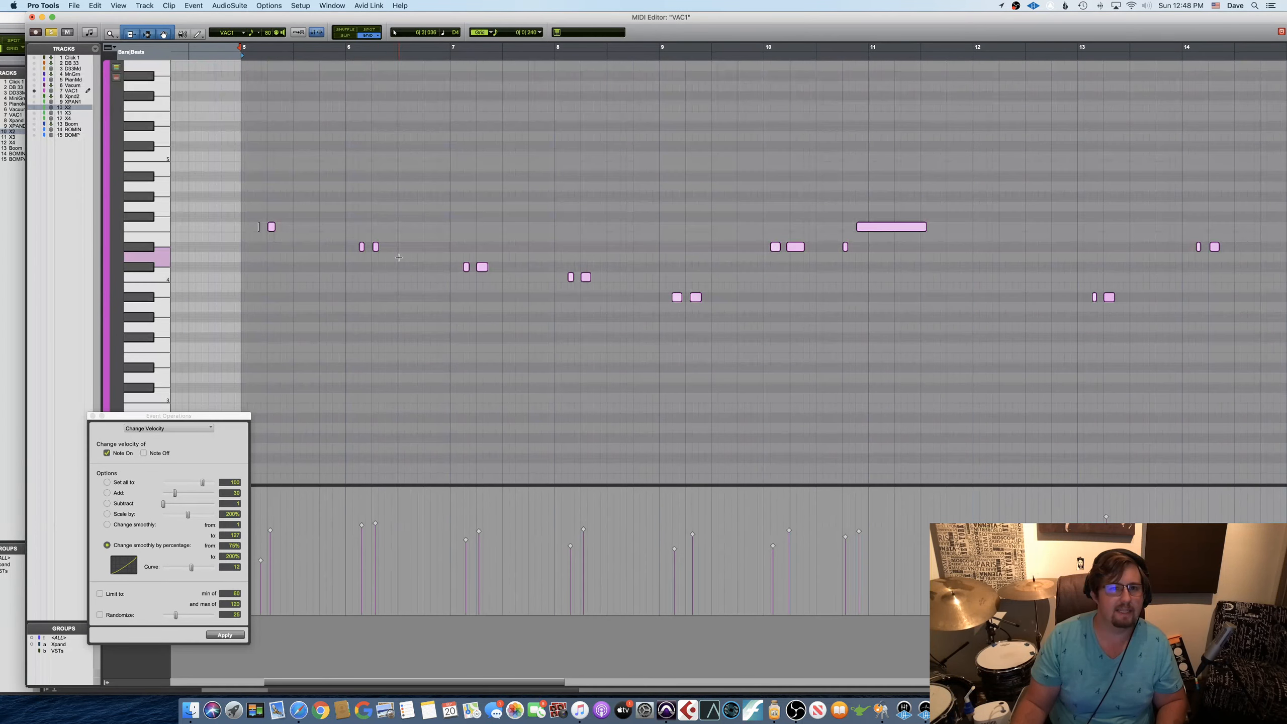
Audition the keyboard pitches around the first VAC1 notes, selecting all notes of that pitch, and clear the selection.
{"action": "left_click", "coordinate": [165, 226]}
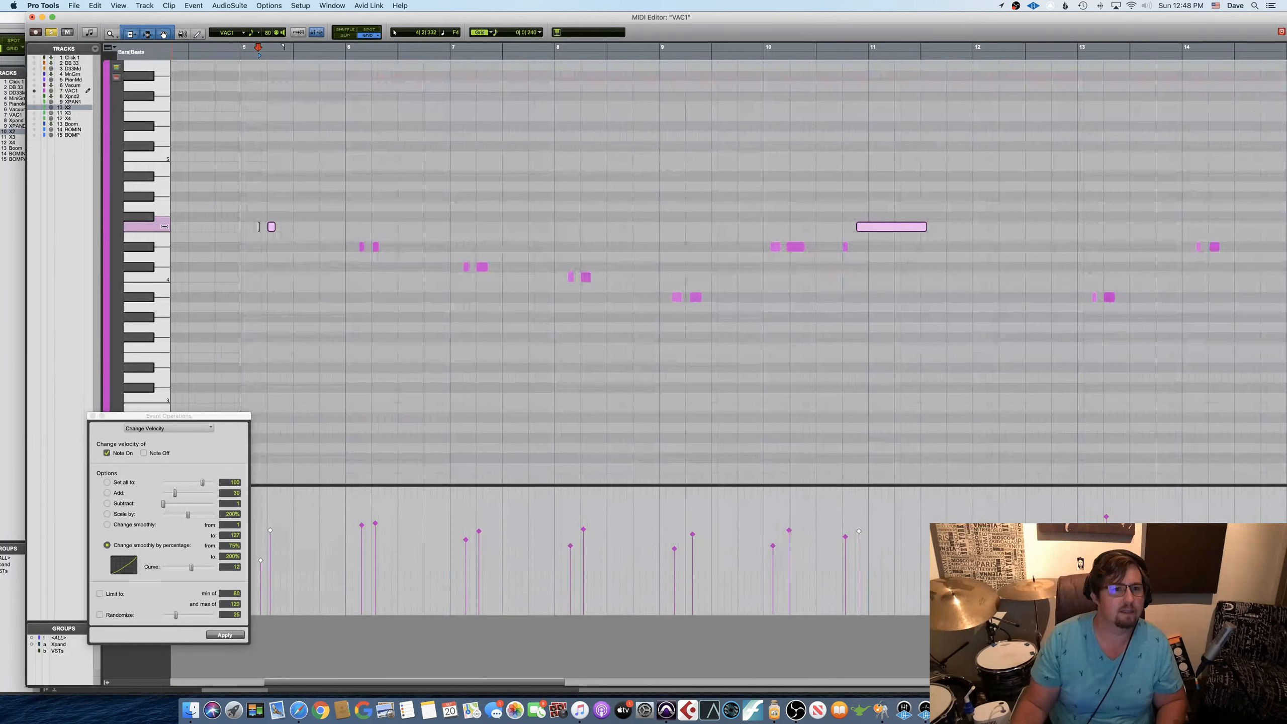
{"action": "left_click", "coordinate": [150, 247]}
{"action": "left_click", "coordinate": [165, 238]}
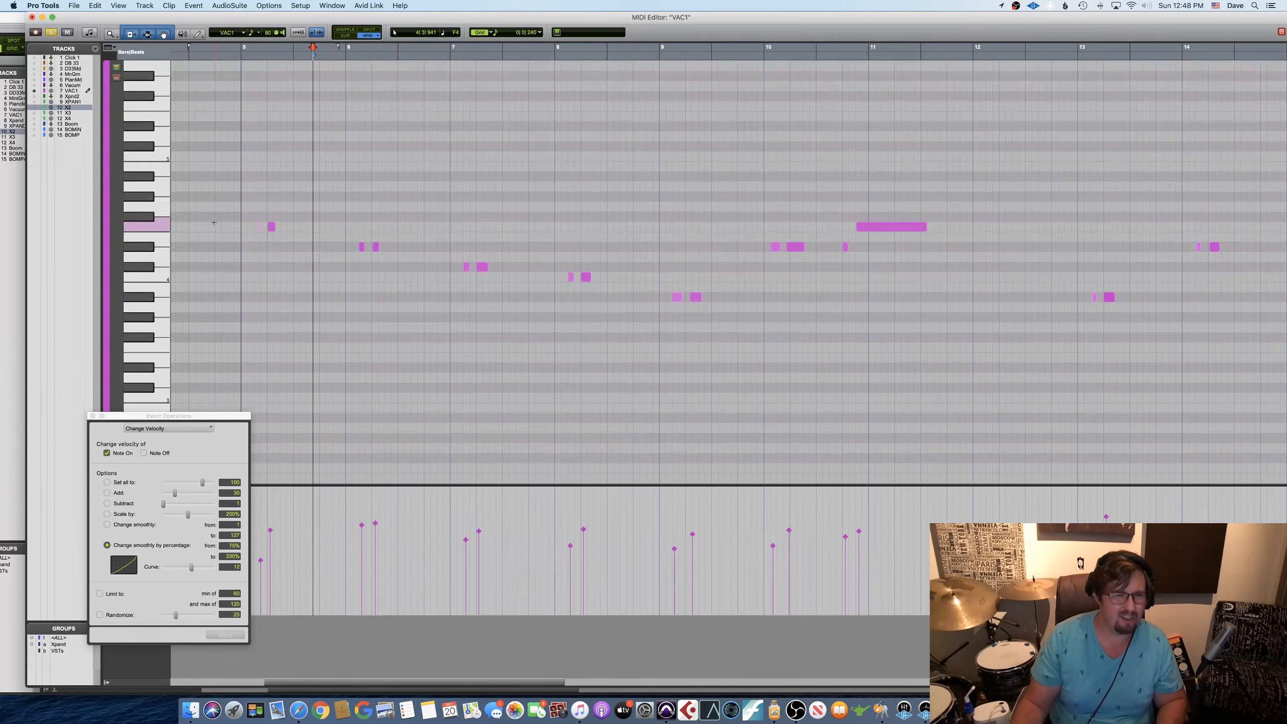
{"action": "left_click", "coordinate": [164, 227]}
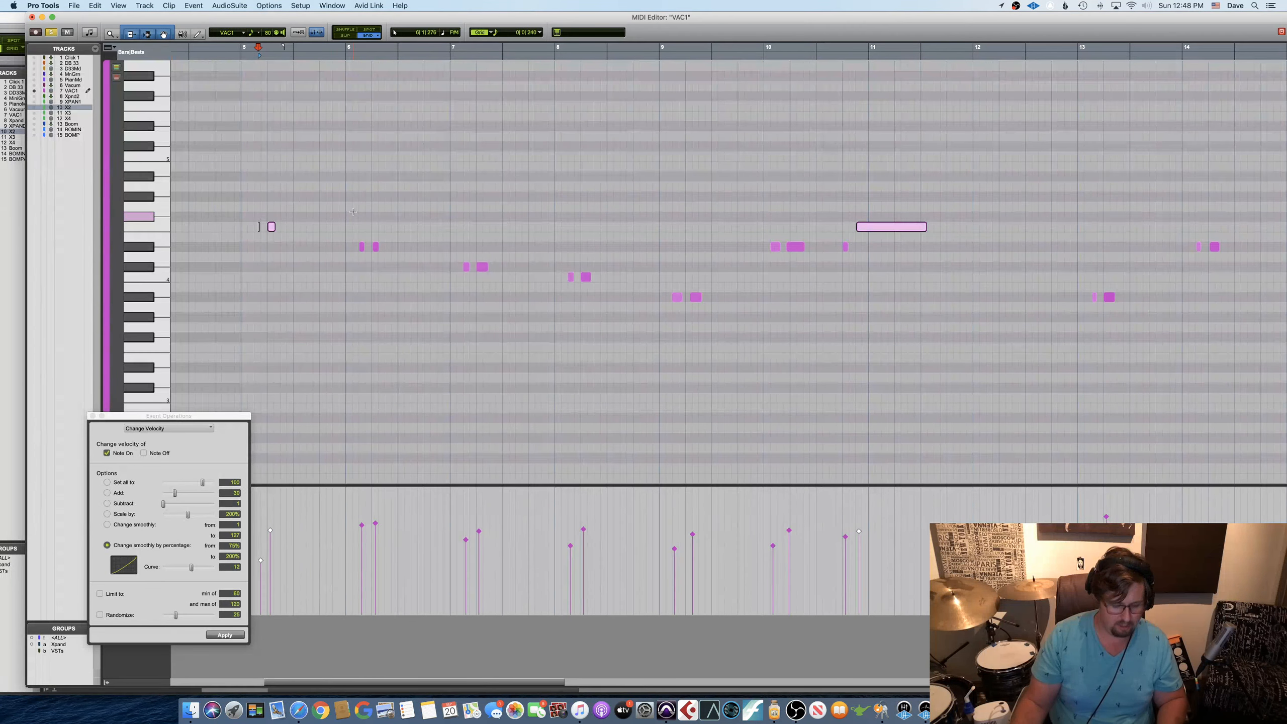
{"action": "left_click", "coordinate": [452, 196]}
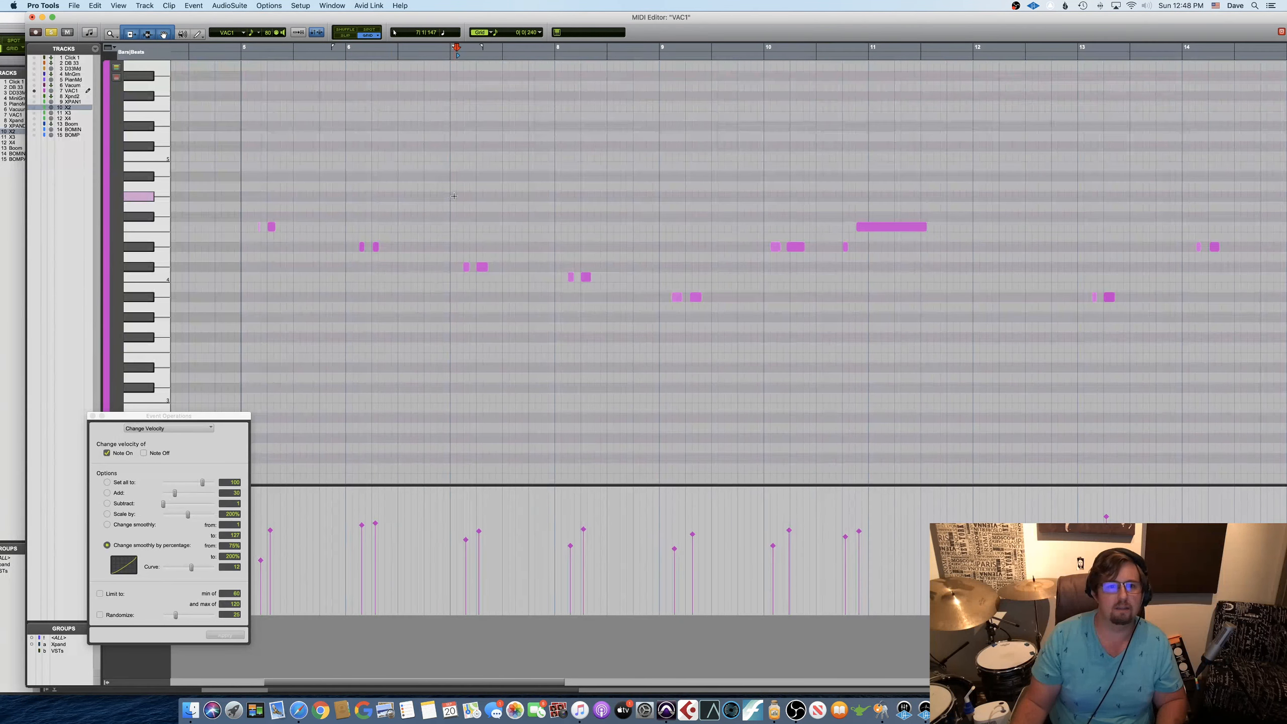
Select all notes on VAC1 and switch the event operation from Change Velocity to Transpose.
{"action": "key", "text": "super+a"}
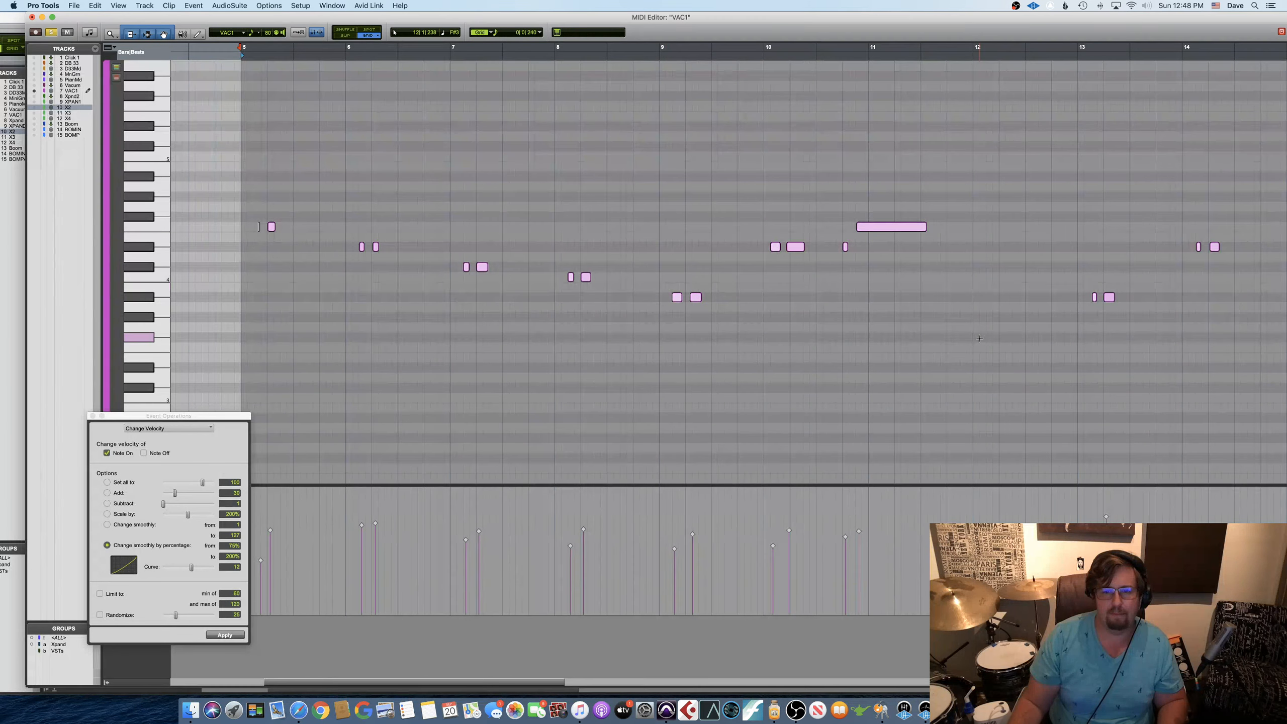
{"action": "scroll", "coordinate": [861, 319], "scroll_direction": "right", "scroll_amount": 3}
{"action": "scroll", "coordinate": [976, 339], "scroll_direction": "right", "scroll_amount": 4}
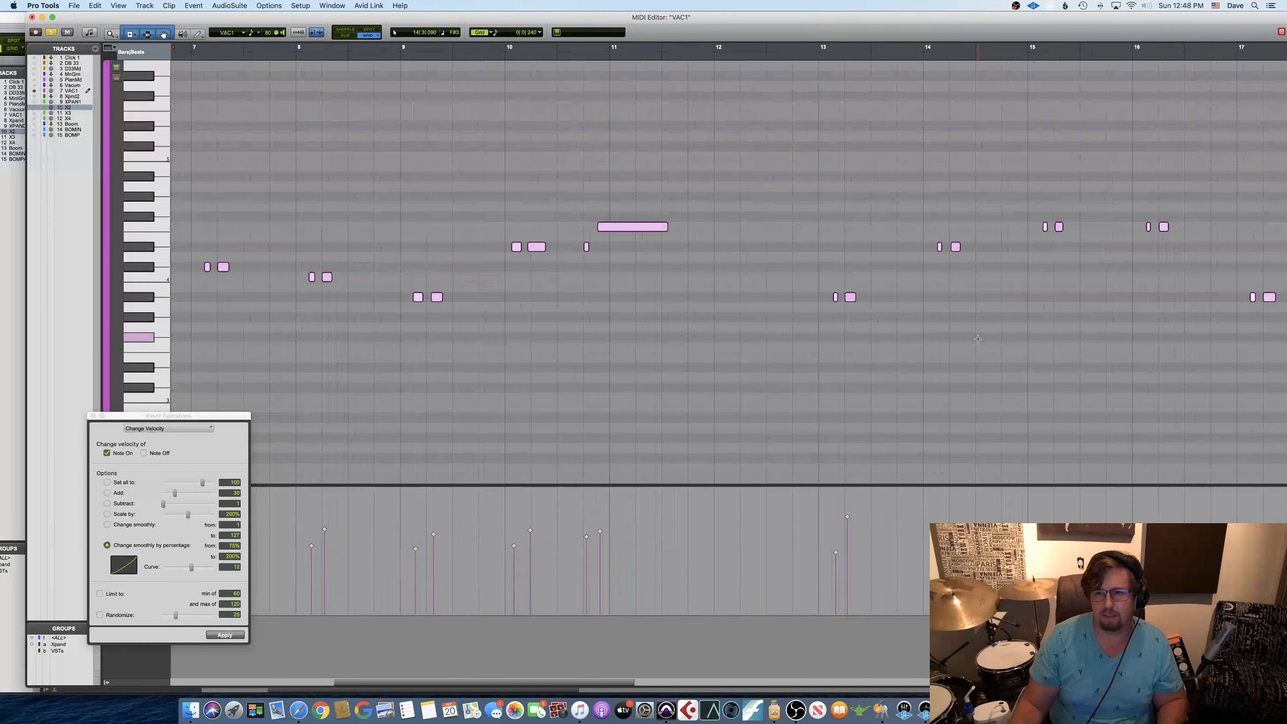
{"action": "scroll", "coordinate": [976, 339], "scroll_direction": "right", "scroll_amount": 7}
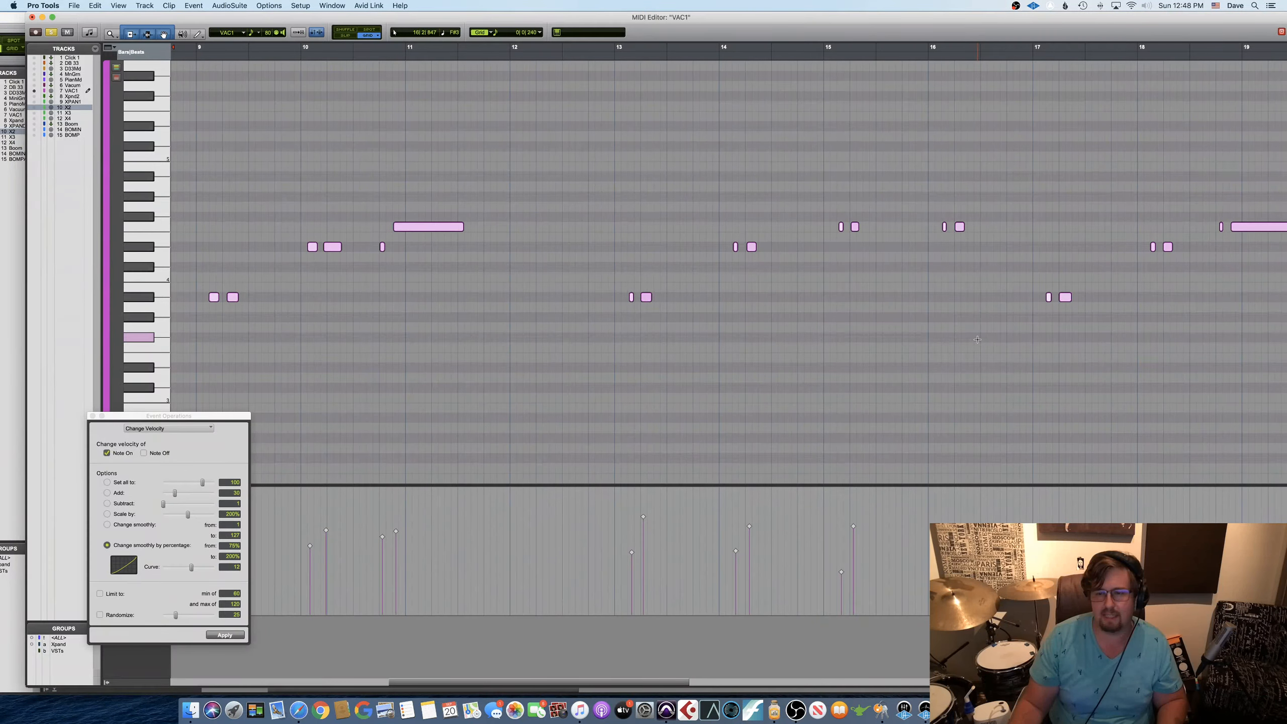
{"action": "scroll", "coordinate": [976, 339], "scroll_direction": "left", "scroll_amount": 12}
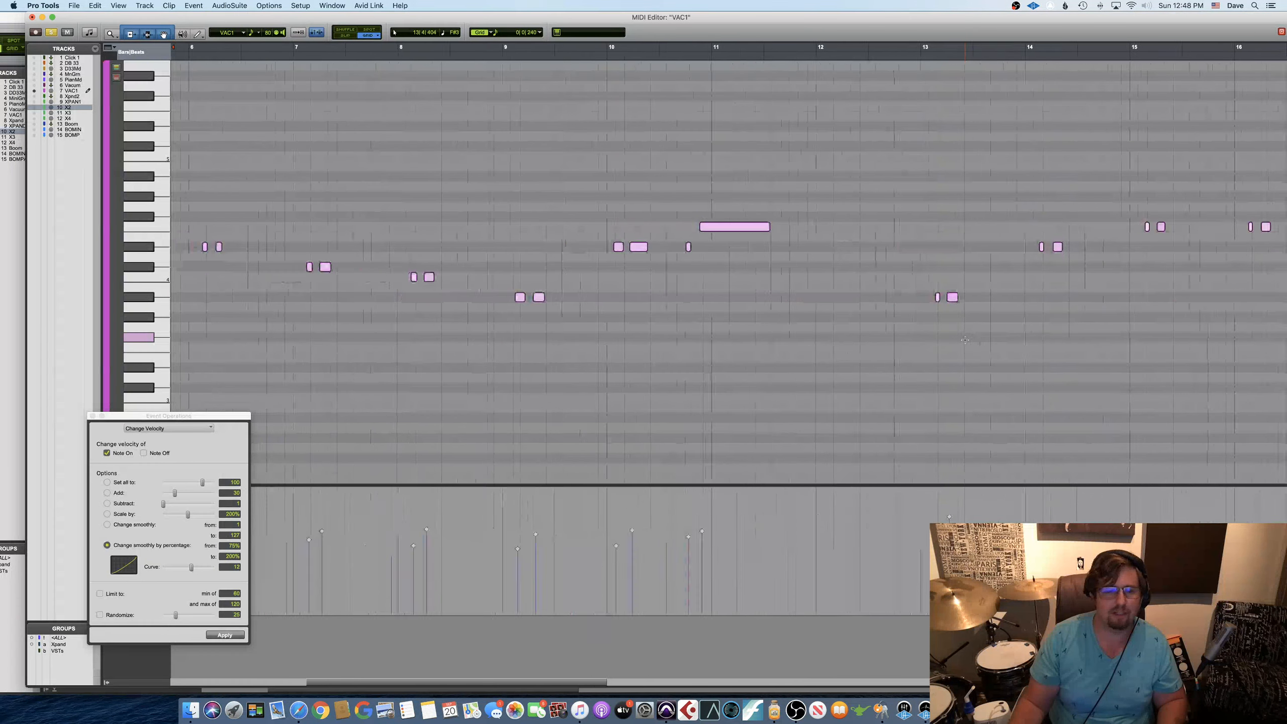
{"action": "left_click", "coordinate": [158, 428]}
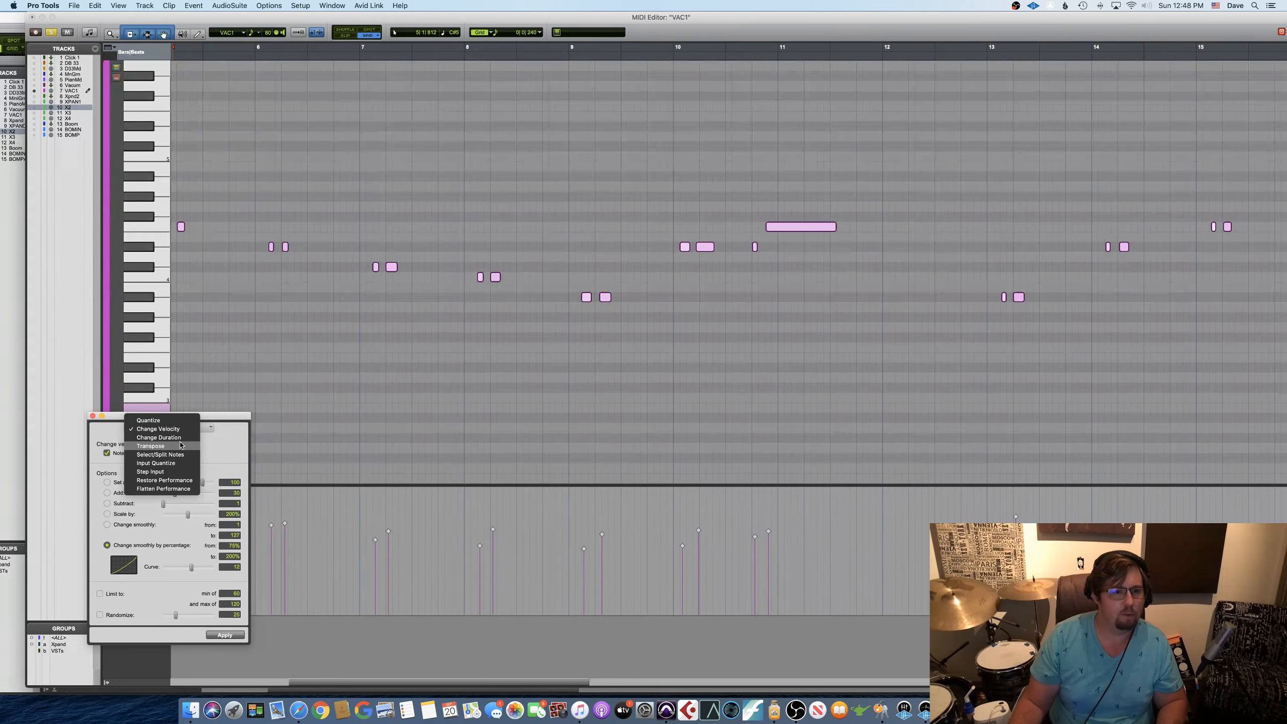
{"action": "left_click", "coordinate": [180, 445]}
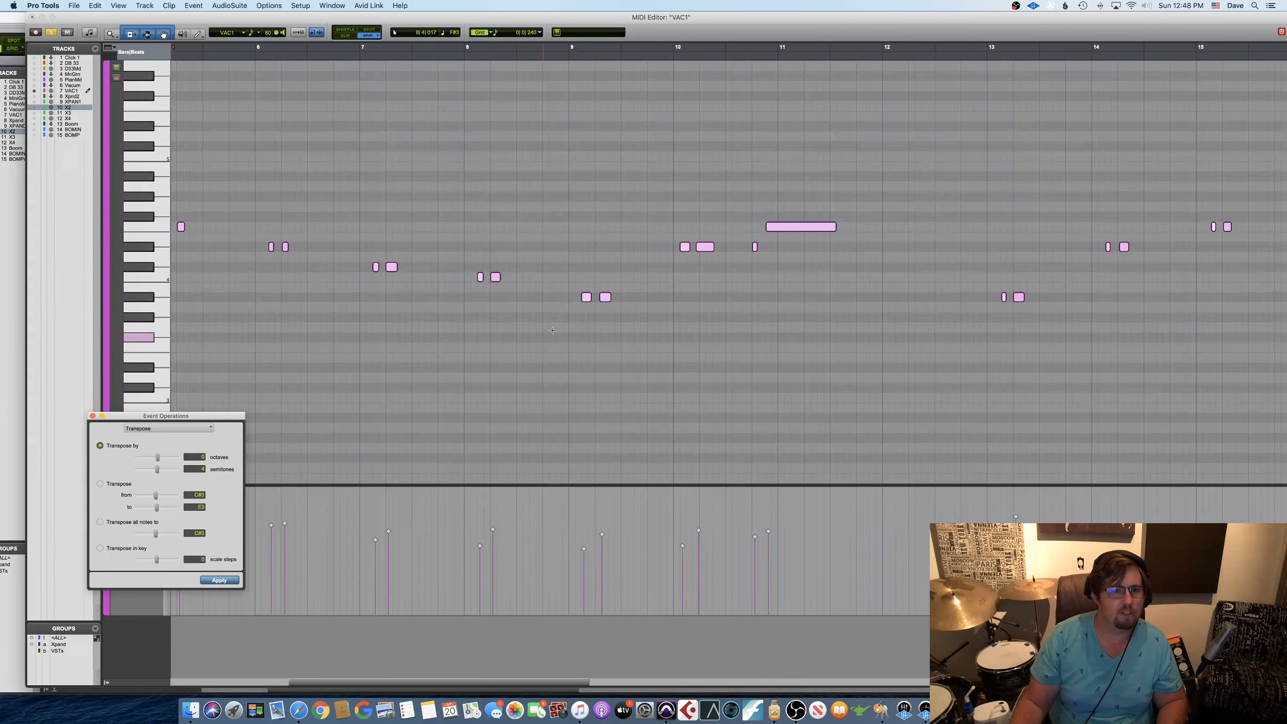
Switch to the Edit window and return to the MIDI Editor showing VAC1.
{"action": "scroll", "coordinate": [556, 322], "scroll_direction": "left", "scroll_amount": 5}
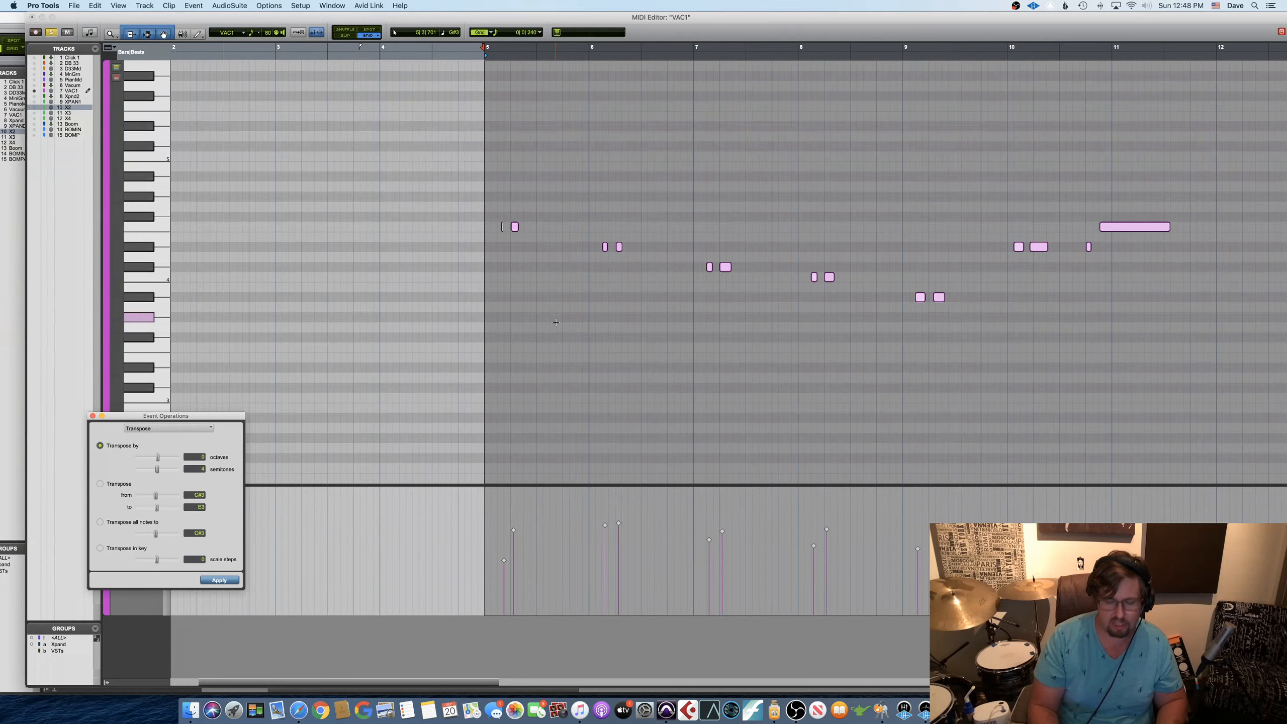
{"action": "key", "text": "super+equal"}
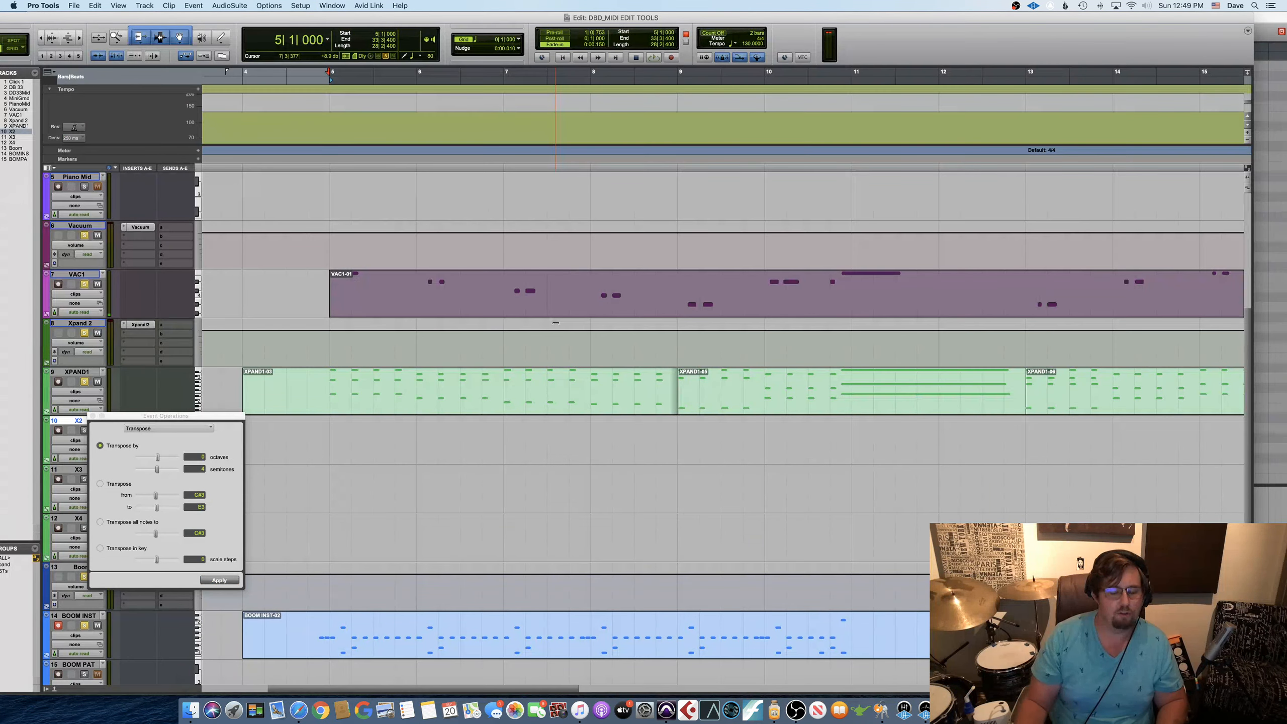
{"action": "key", "text": "ctrl+equal"}
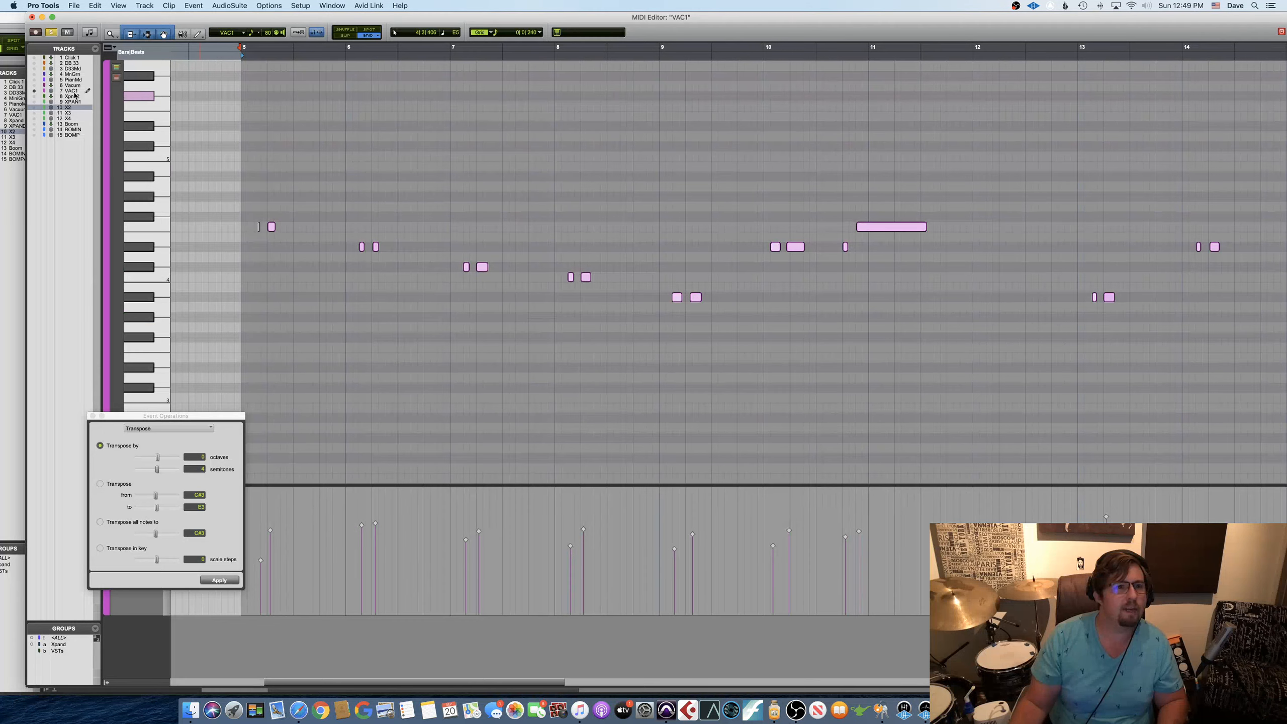
Show the XPAND1 notes in the MIDI Editor, overlay VAC1 to compare them, and hide XPAND1 again.
{"action": "left_click", "coordinate": [34, 101]}
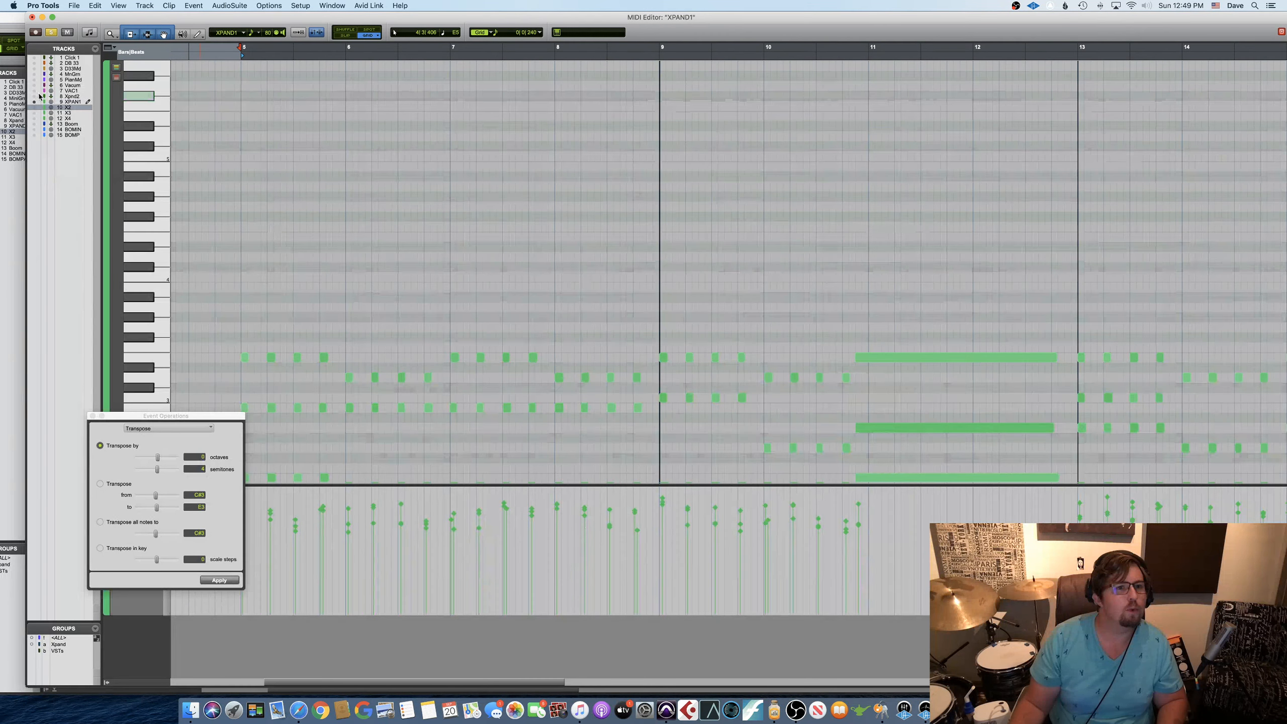
{"action": "scroll", "coordinate": [327, 134], "scroll_direction": "down", "scroll_amount": 5}
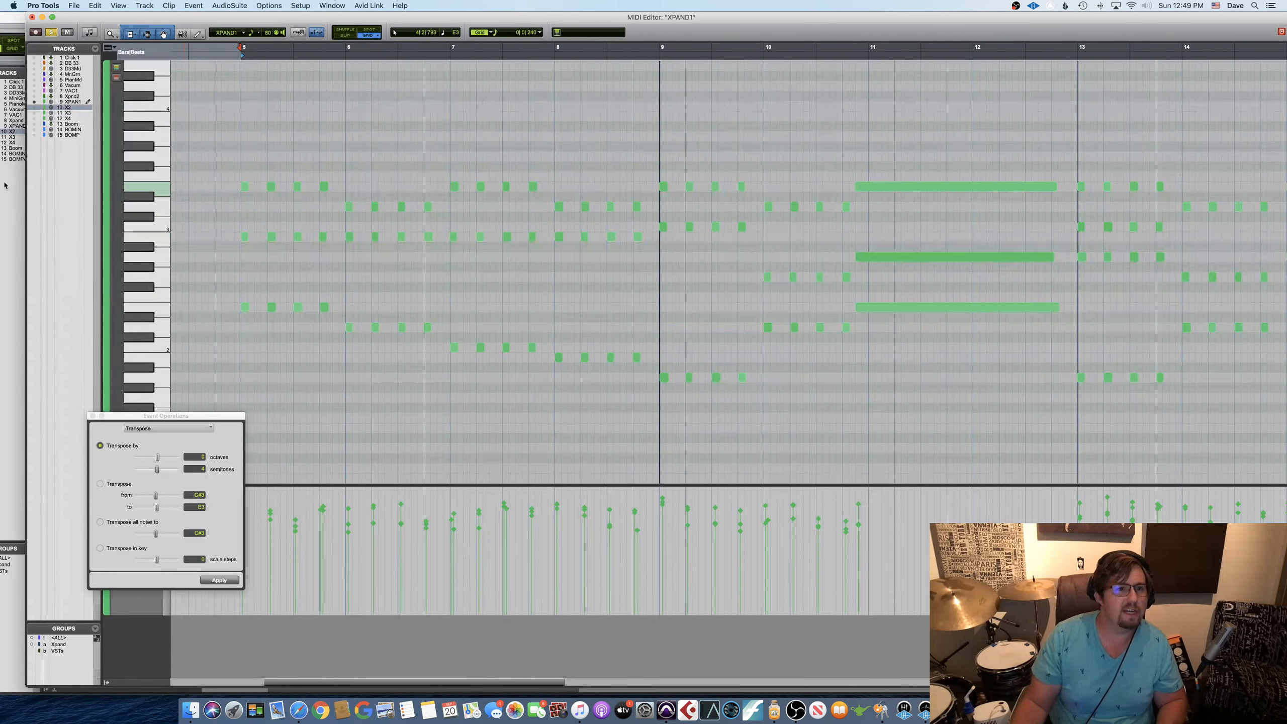
{"action": "left_click", "coordinate": [34, 91]}
{"action": "scroll", "coordinate": [319, 162], "scroll_direction": "up", "scroll_amount": 3}
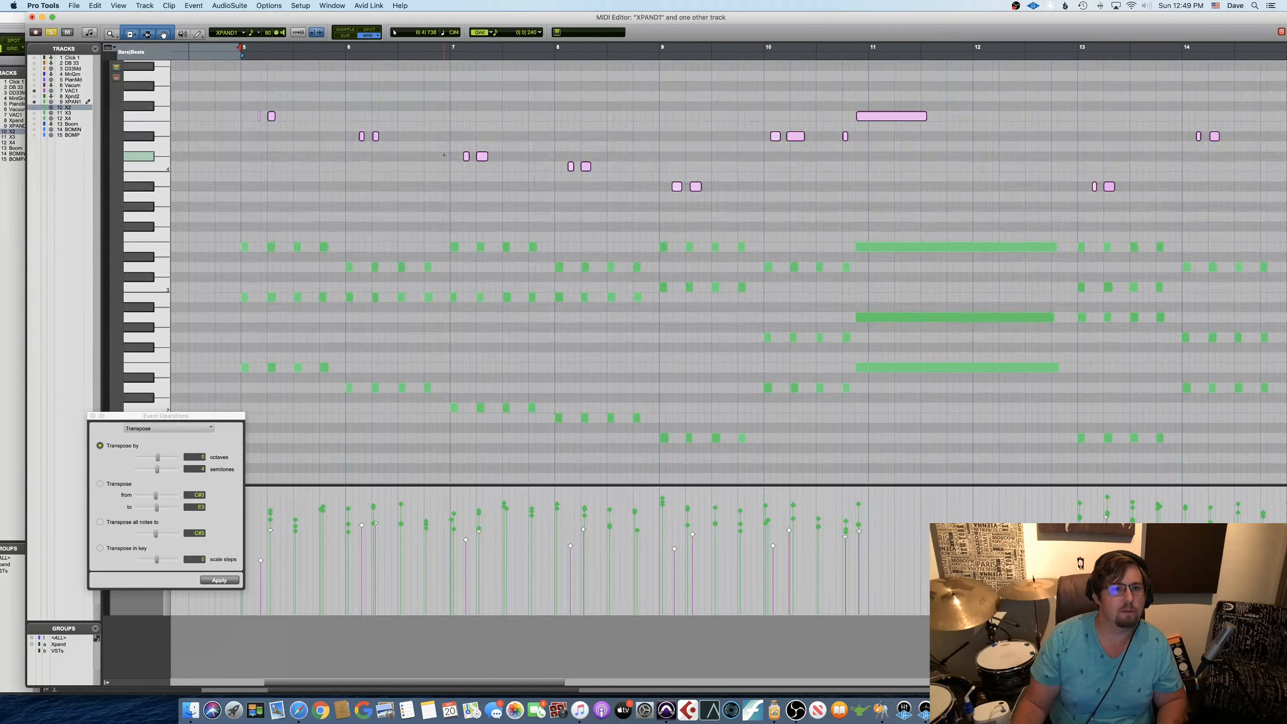
{"action": "scroll", "coordinate": [305, 168], "scroll_direction": "up", "scroll_amount": 2}
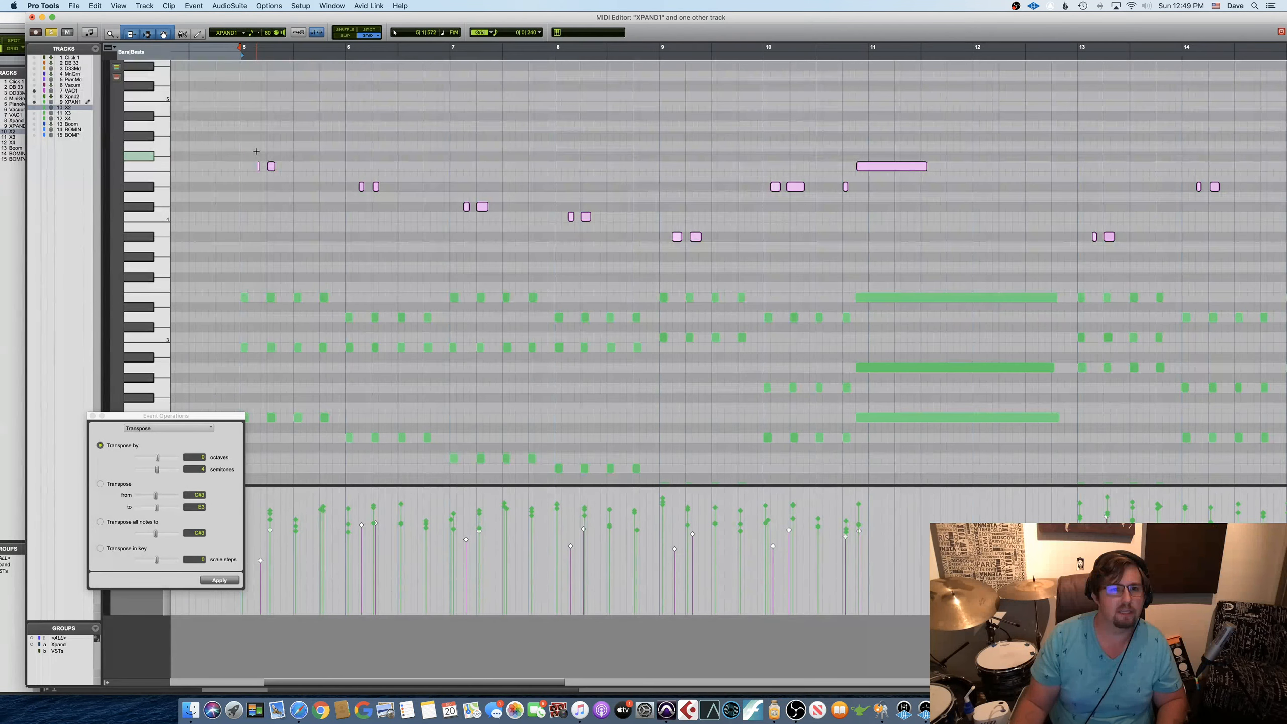
{"action": "left_click", "coordinate": [34, 103]}
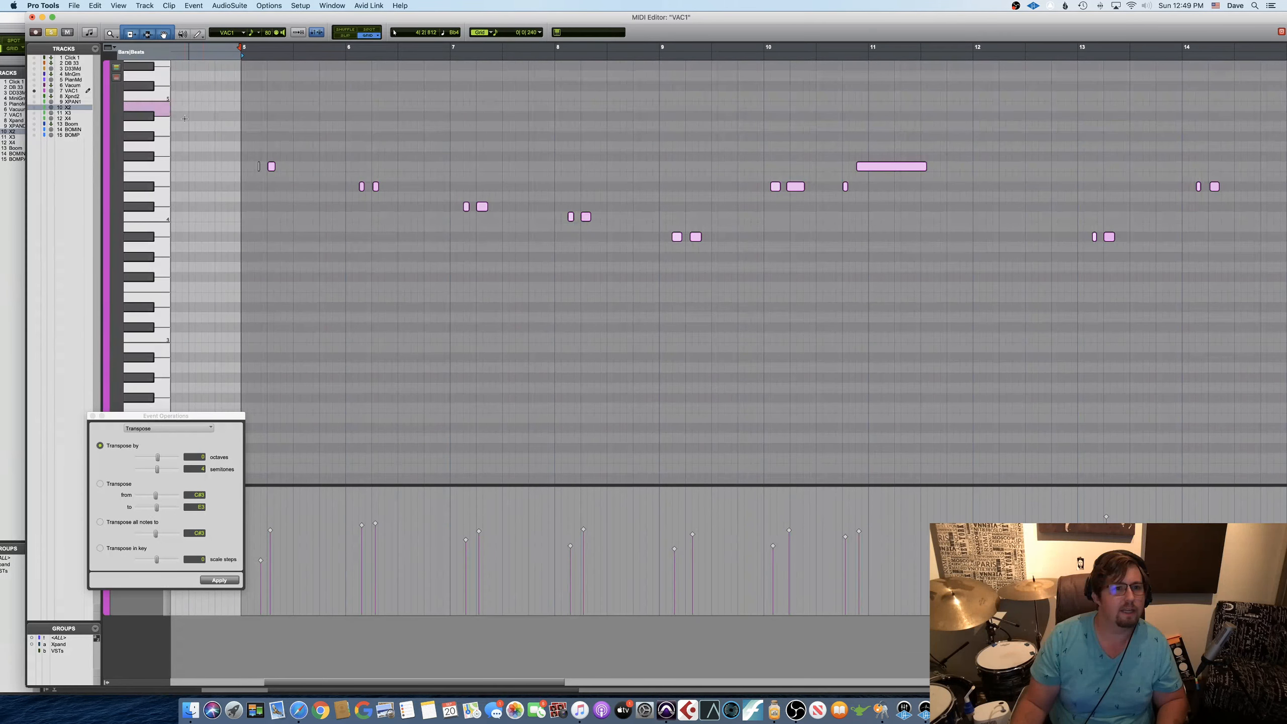
Transpose the selected VAC1 notes by -1 semitone.
{"action": "scroll", "coordinate": [466, 172], "scroll_direction": "up", "scroll_amount": 6}
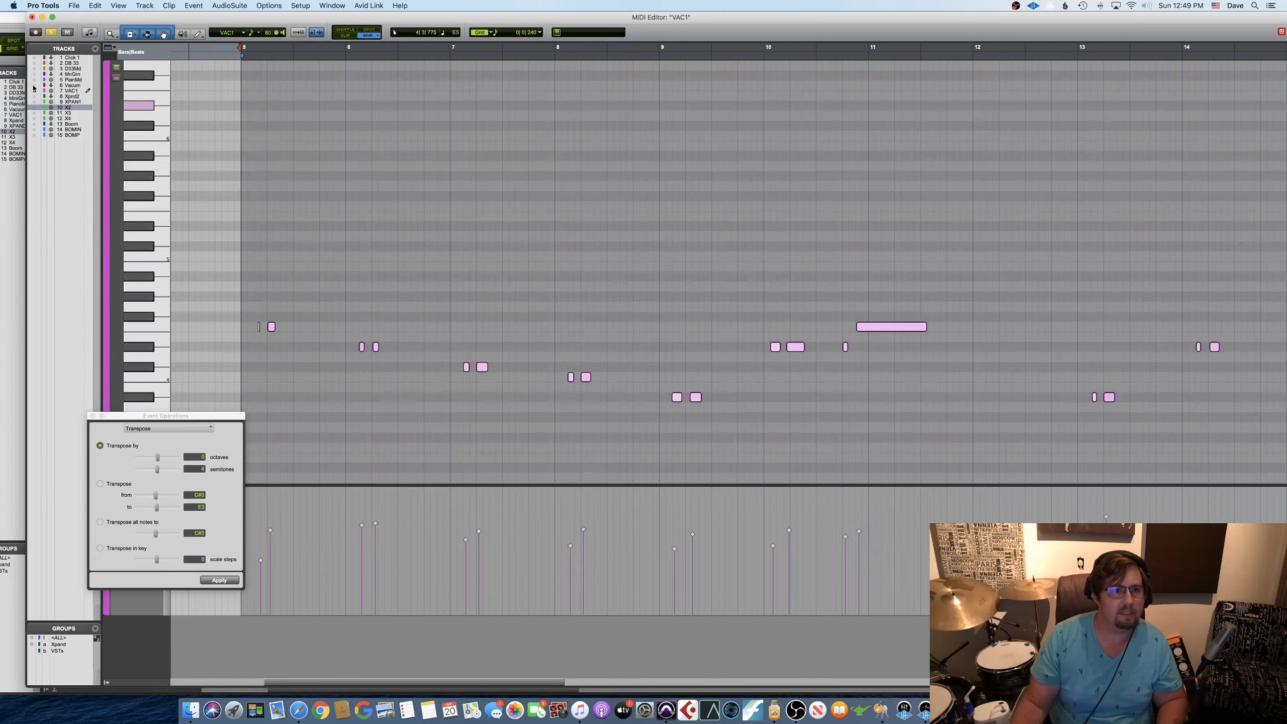
{"action": "scroll", "coordinate": [371, 263], "scroll_direction": "down", "scroll_amount": 1}
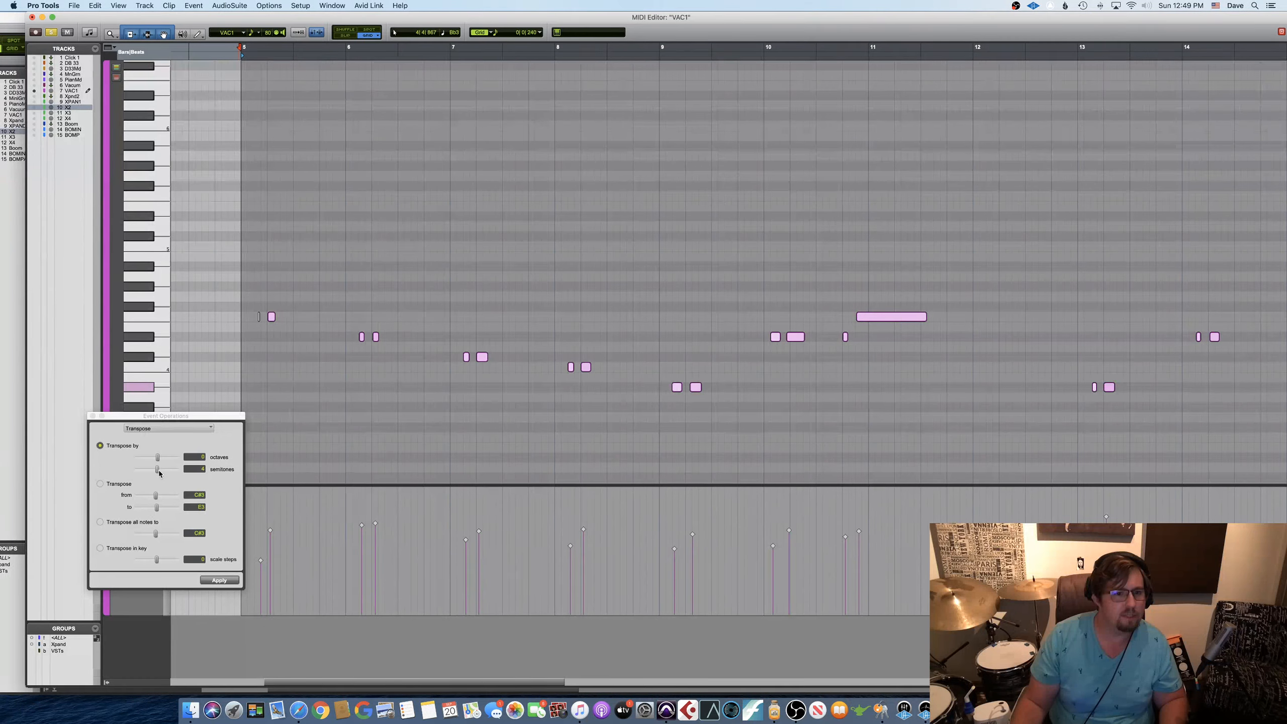
{"action": "left_click_drag", "start_coordinate": [157, 473], "coordinate": [156, 474]}
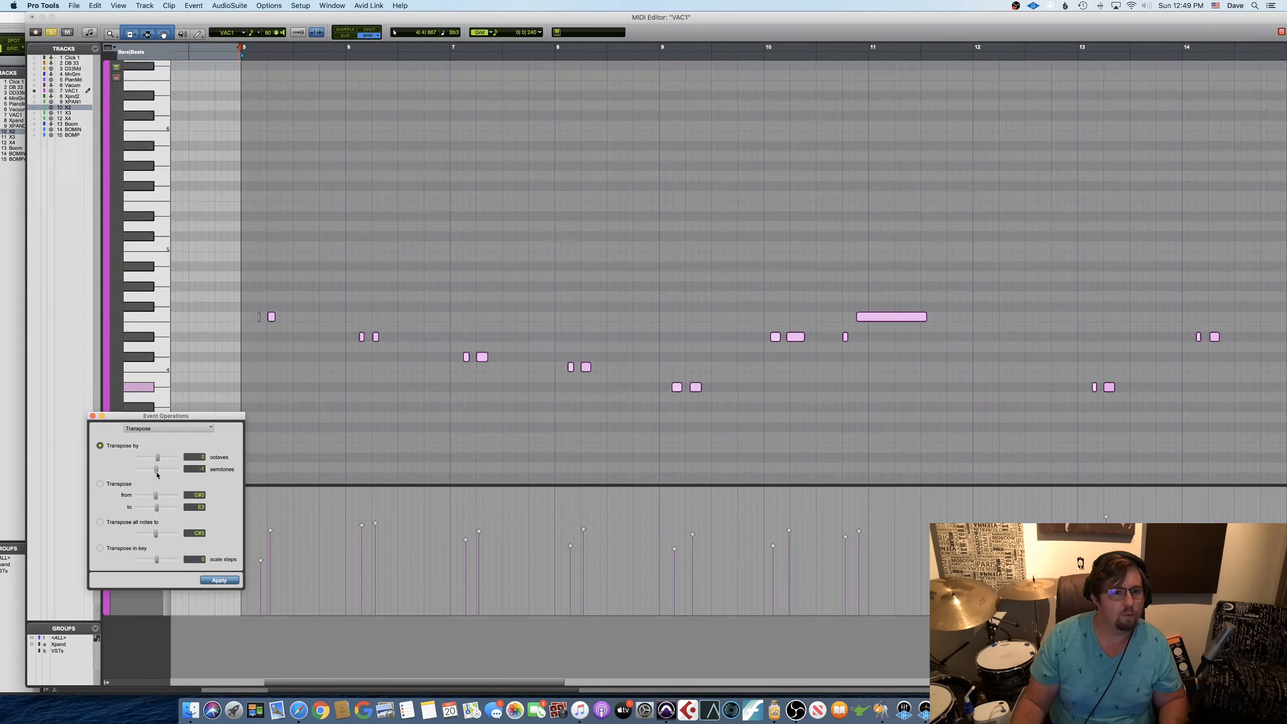
{"action": "left_click", "coordinate": [230, 581]}
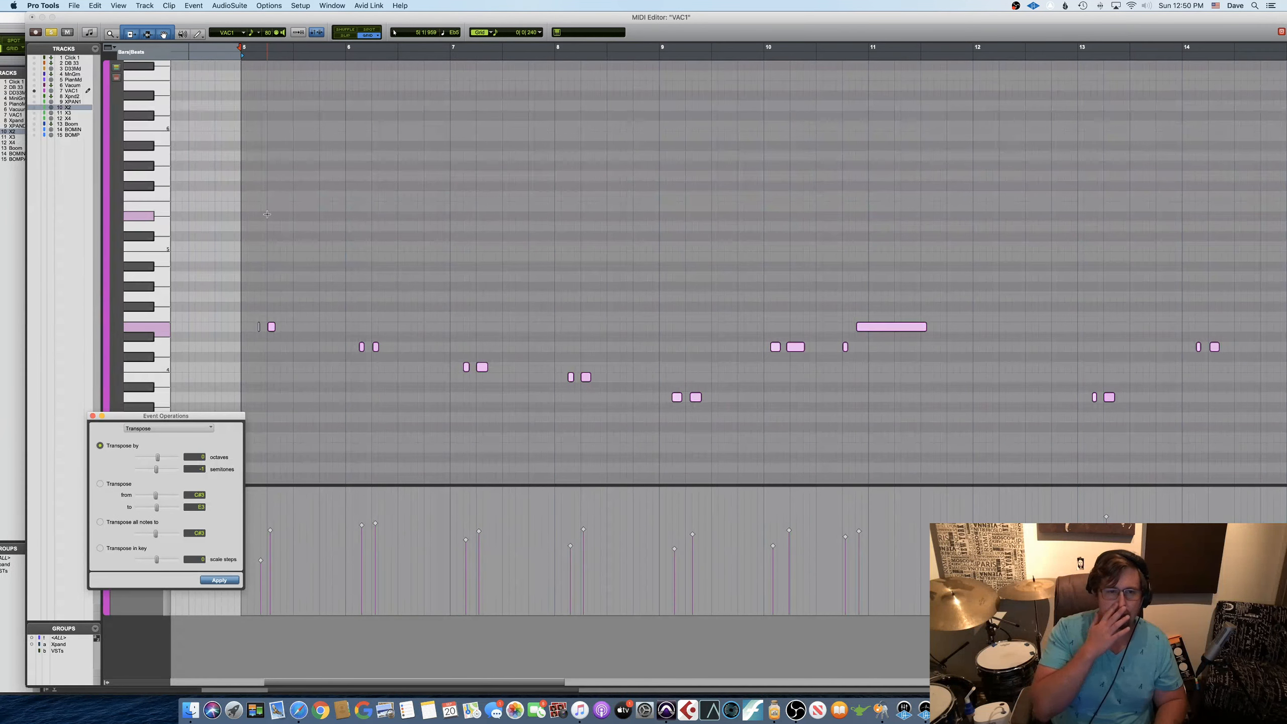
Play back the transposed VAC1 part from bar 5 and stop playback.
{"action": "key", "text": "space"}
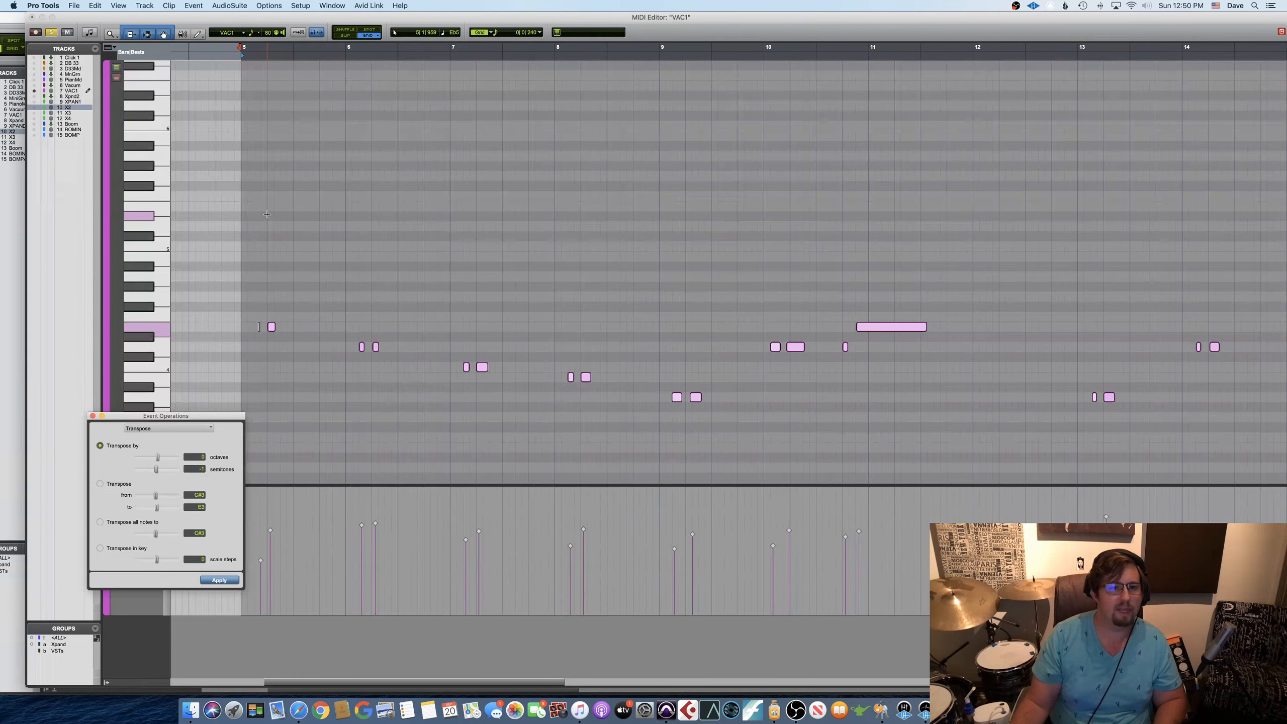
{"action": "key", "text": "space"}
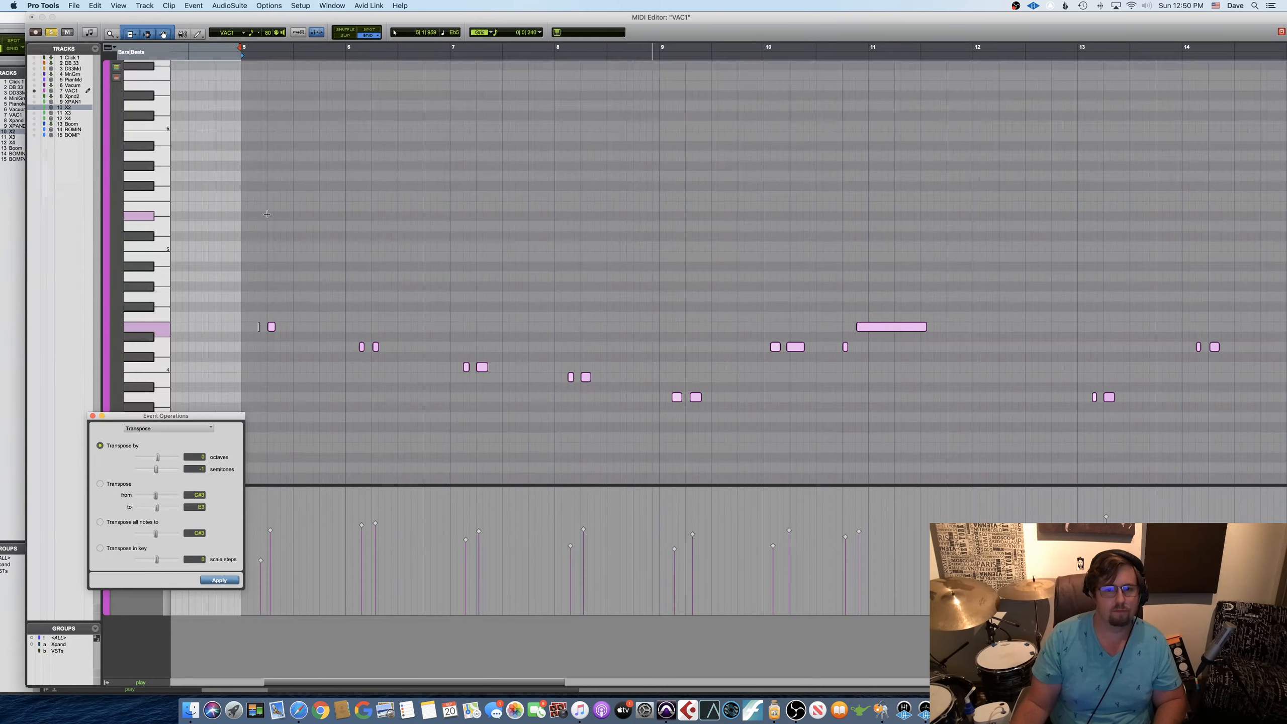
{"action": "key", "text": "space"}
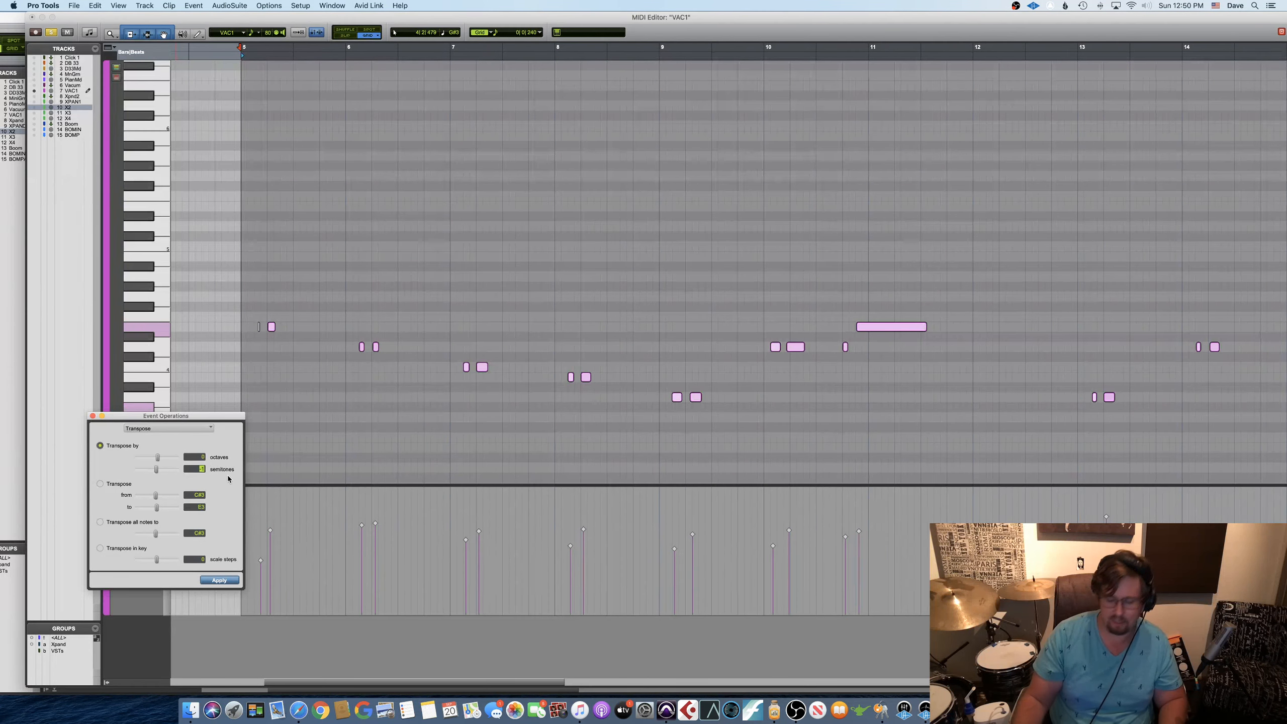
Reset the transposition to 0 semitones and transpose the selected VAC1 notes by -1 octave.
{"action": "type", "text": "0"}
{"action": "key", "text": "Return"}
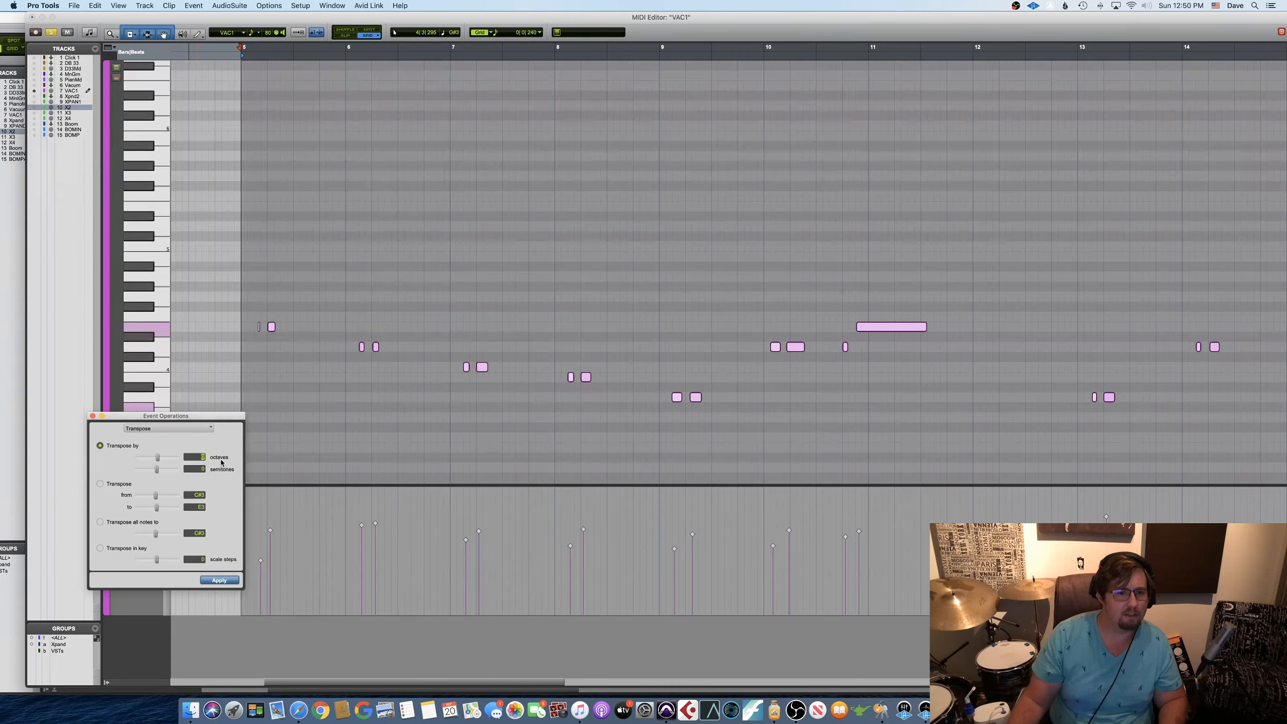
{"action": "type", "text": "-1"}
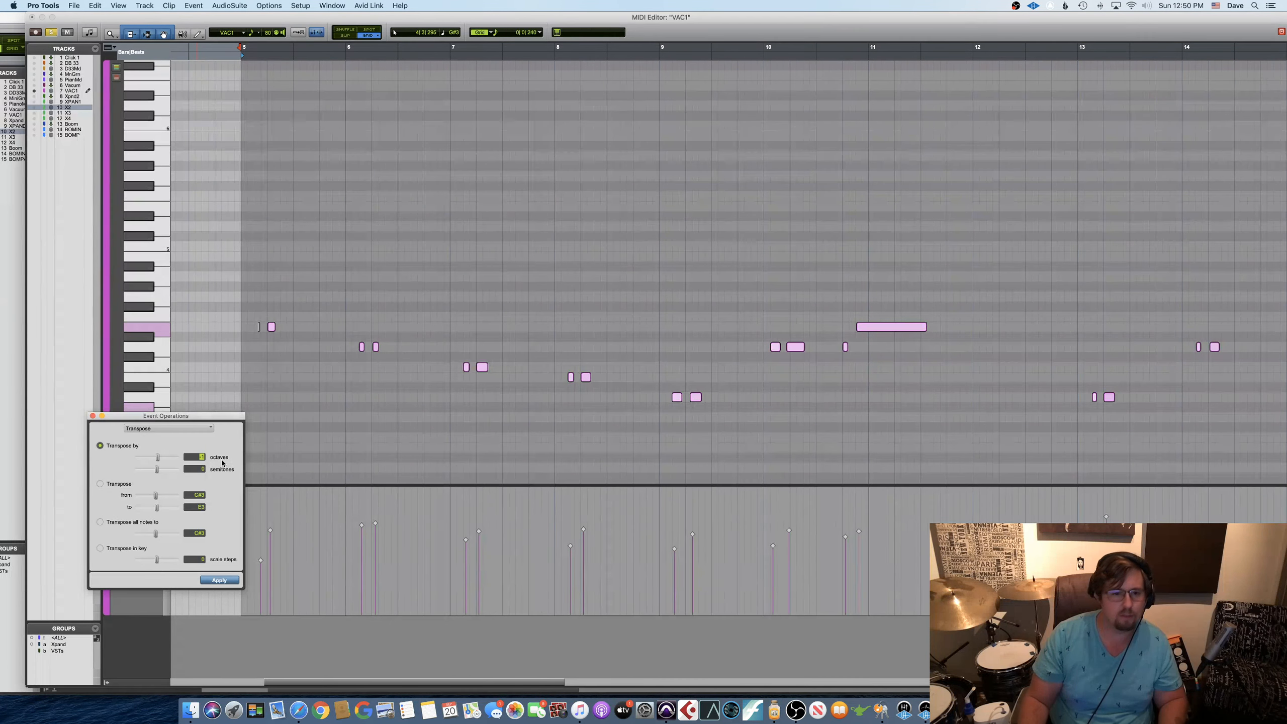
{"action": "left_click", "coordinate": [229, 580]}
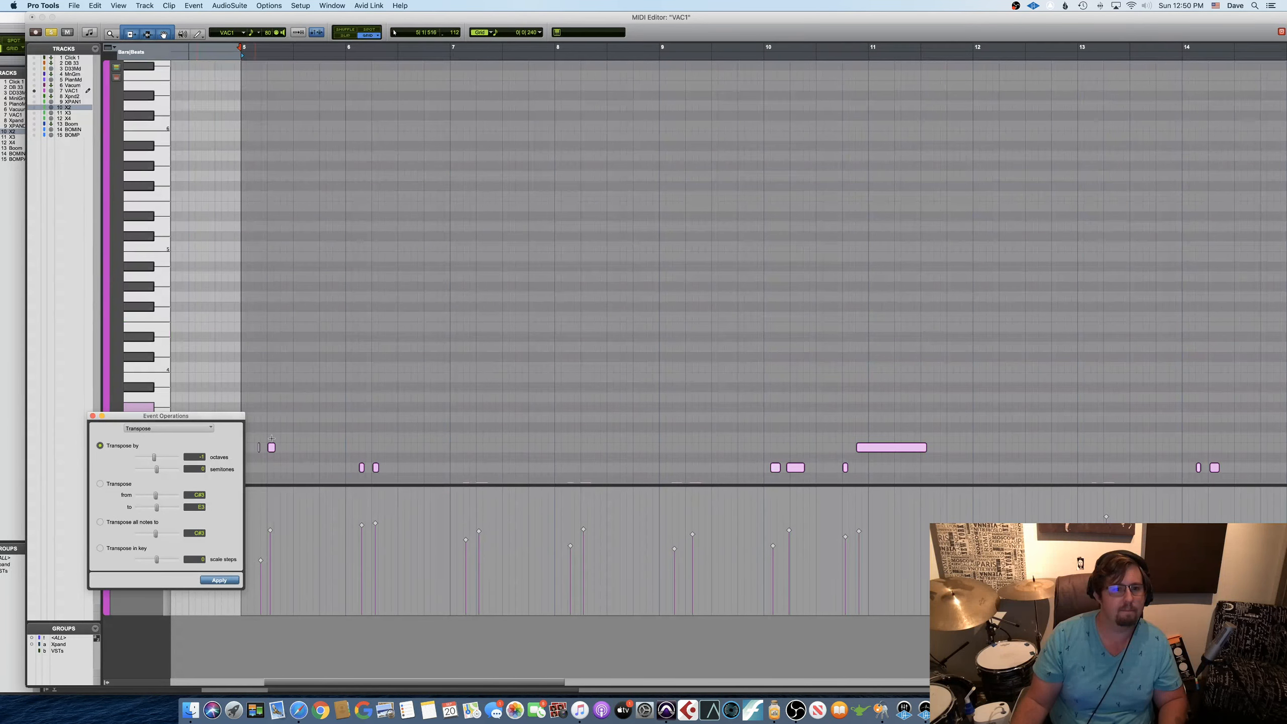
Deselect the VAC1 notes and place the edit cursor just before bar 5.
{"action": "left_click", "coordinate": [345, 267]}
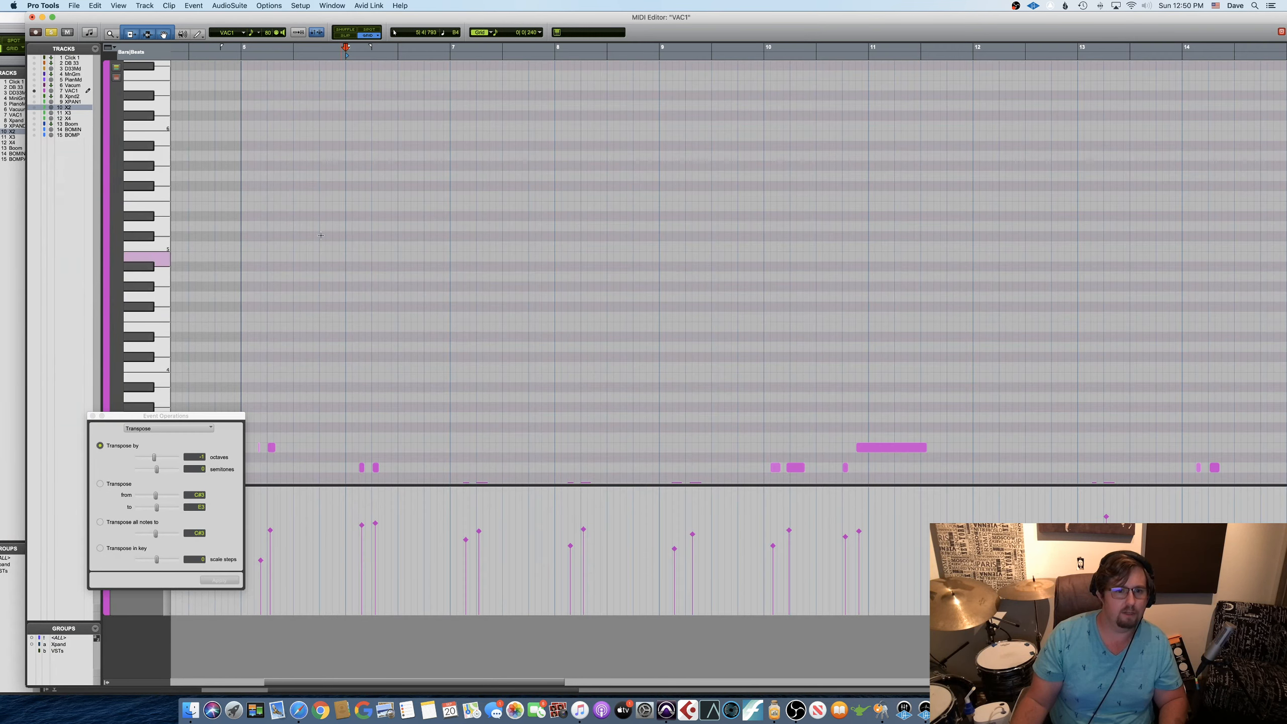
{"action": "left_click", "coordinate": [228, 51]}
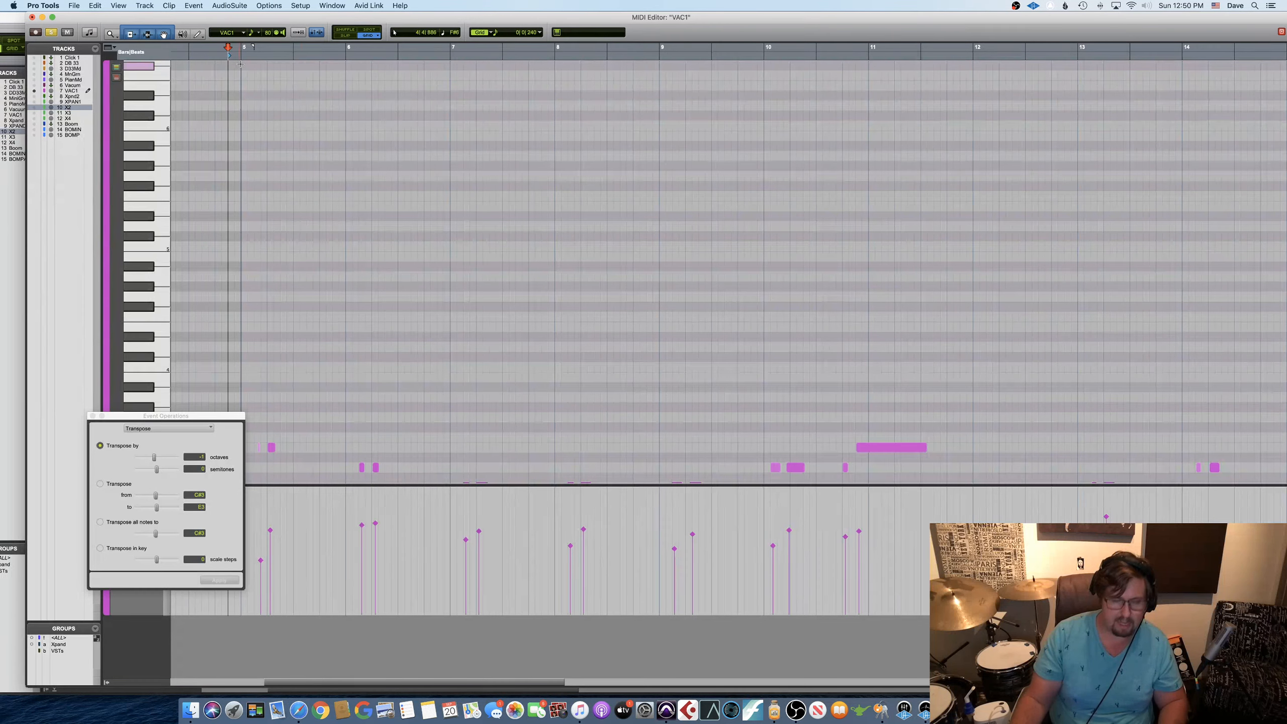
{"action": "scroll", "coordinate": [240, 64], "scroll_direction": "left", "scroll_amount": 3}
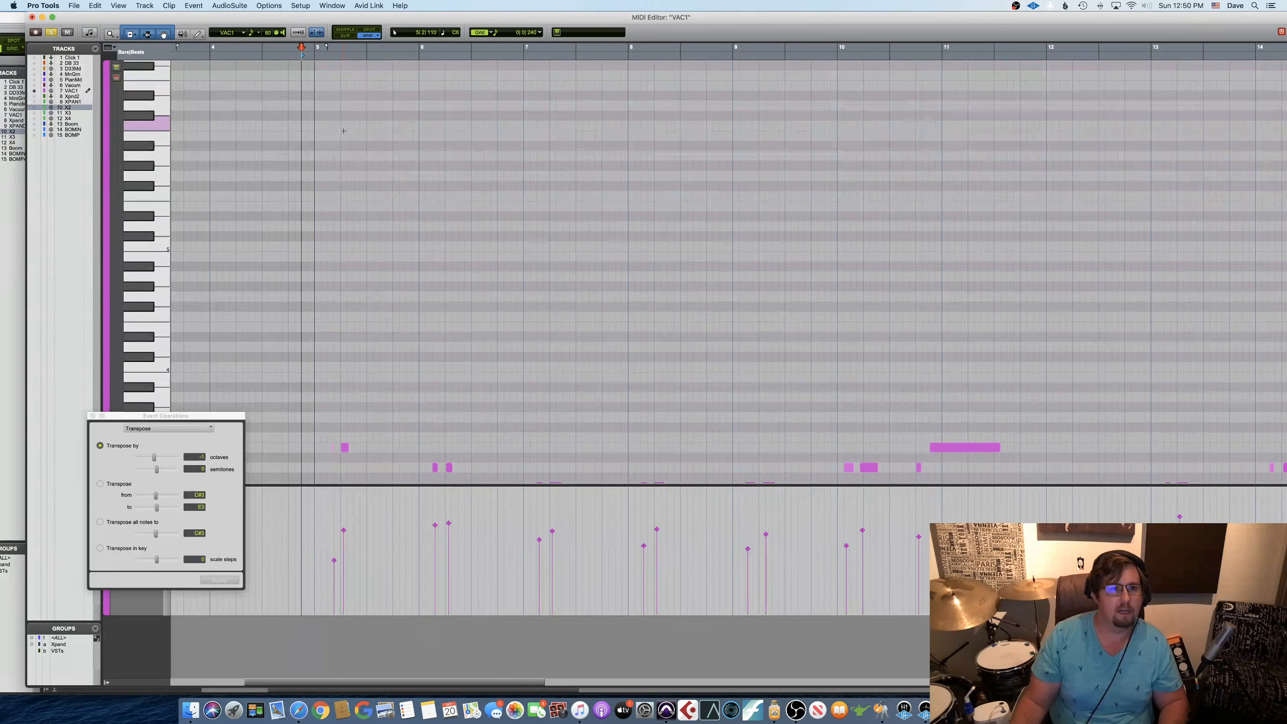
{"action": "left_click", "coordinate": [169, 5]}
{"action": "mouse_move", "coordinate": [185, 4]}
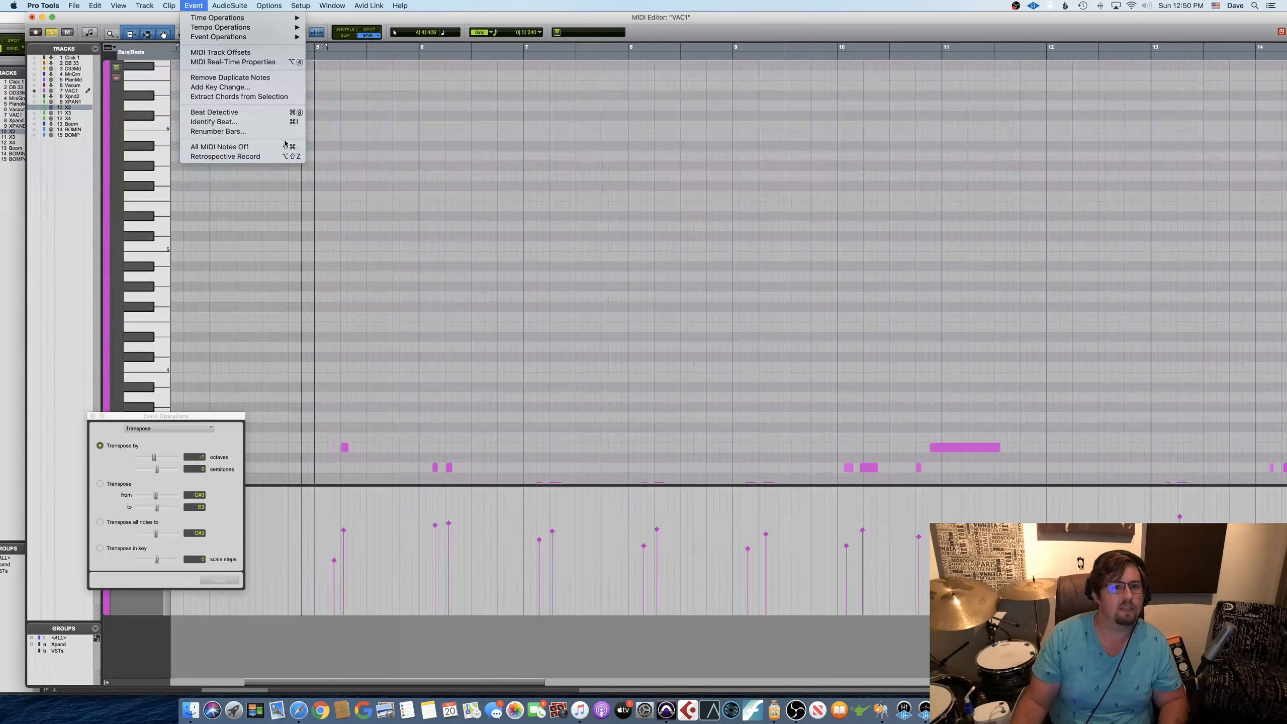
{"action": "left_click", "coordinate": [415, 184]}
{"action": "scroll", "coordinate": [414, 183], "scroll_direction": "down", "scroll_amount": 1}
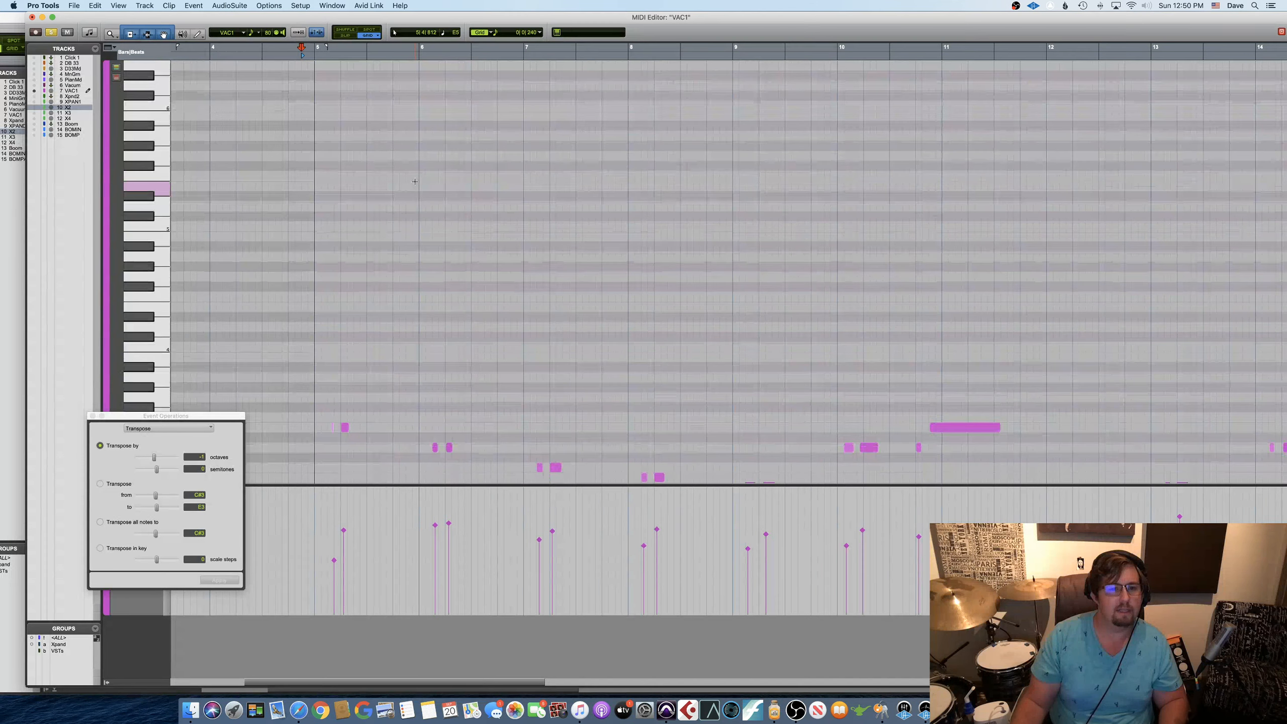
Play back the transposed VAC1 part from just before bar 5 and stop playback.
{"action": "key", "text": "space"}
{"action": "scroll", "coordinate": [413, 181], "scroll_direction": "down", "scroll_amount": 3}
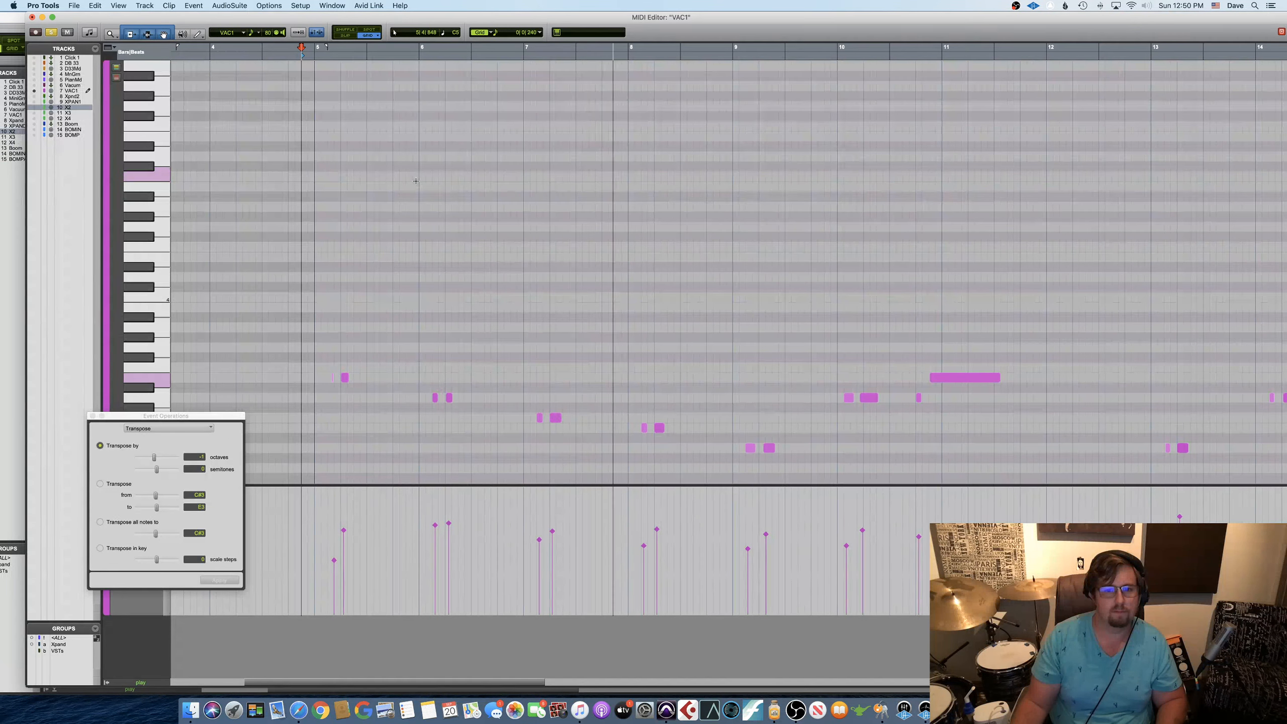
{"action": "key", "text": "space"}
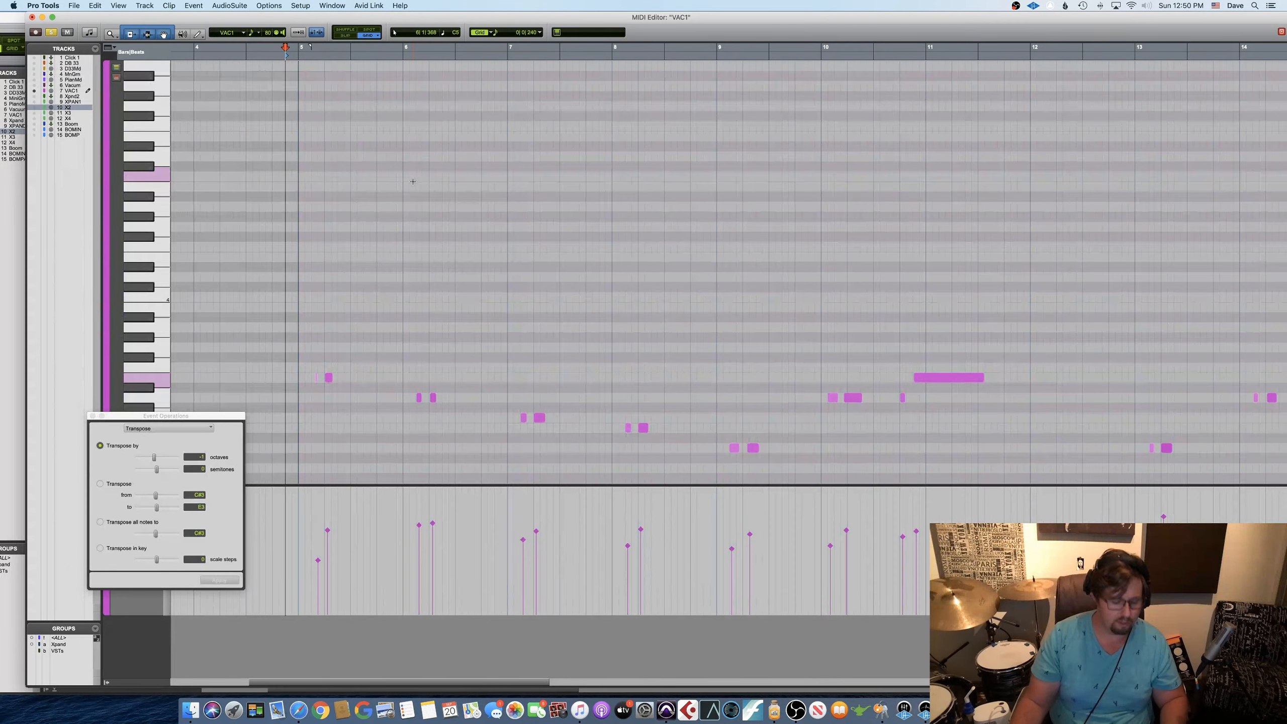
Quantize all VAC1 notes to the 1/16-note grid, with Preserve note duration, Exclude within and Strength enabled.
{"action": "key", "text": "super+a"}
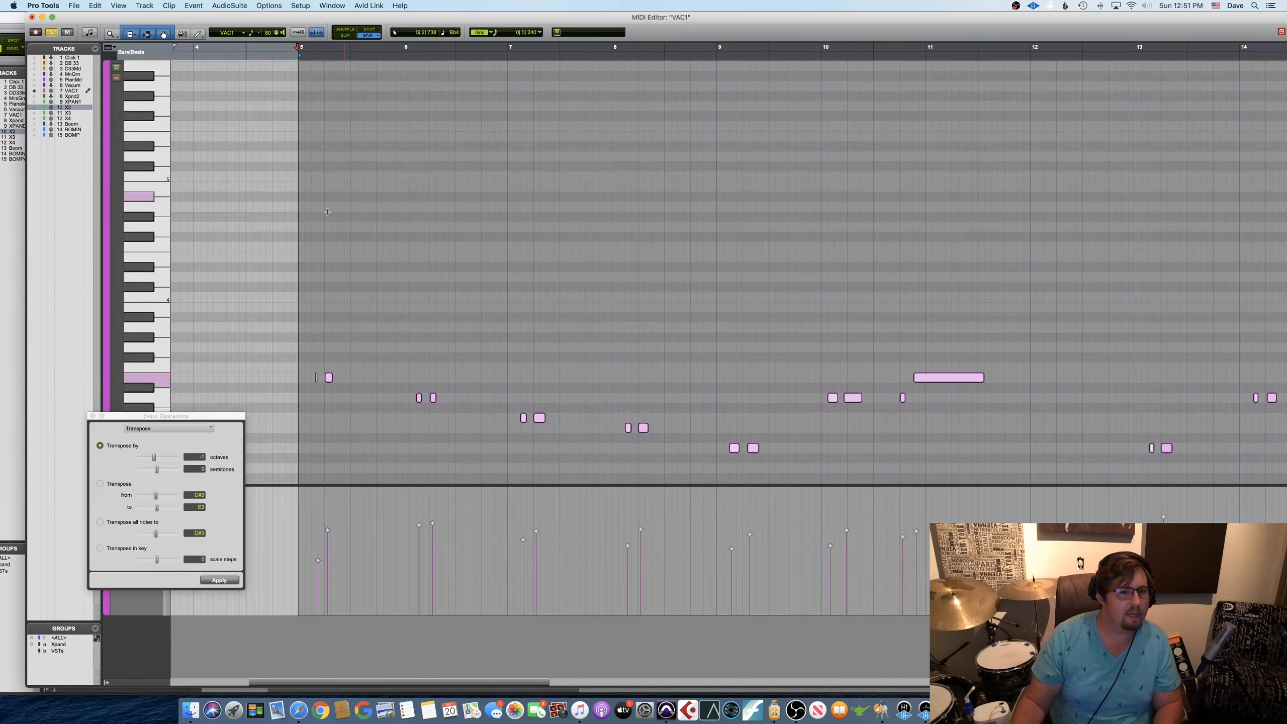
{"action": "left_click", "coordinate": [142, 429]}
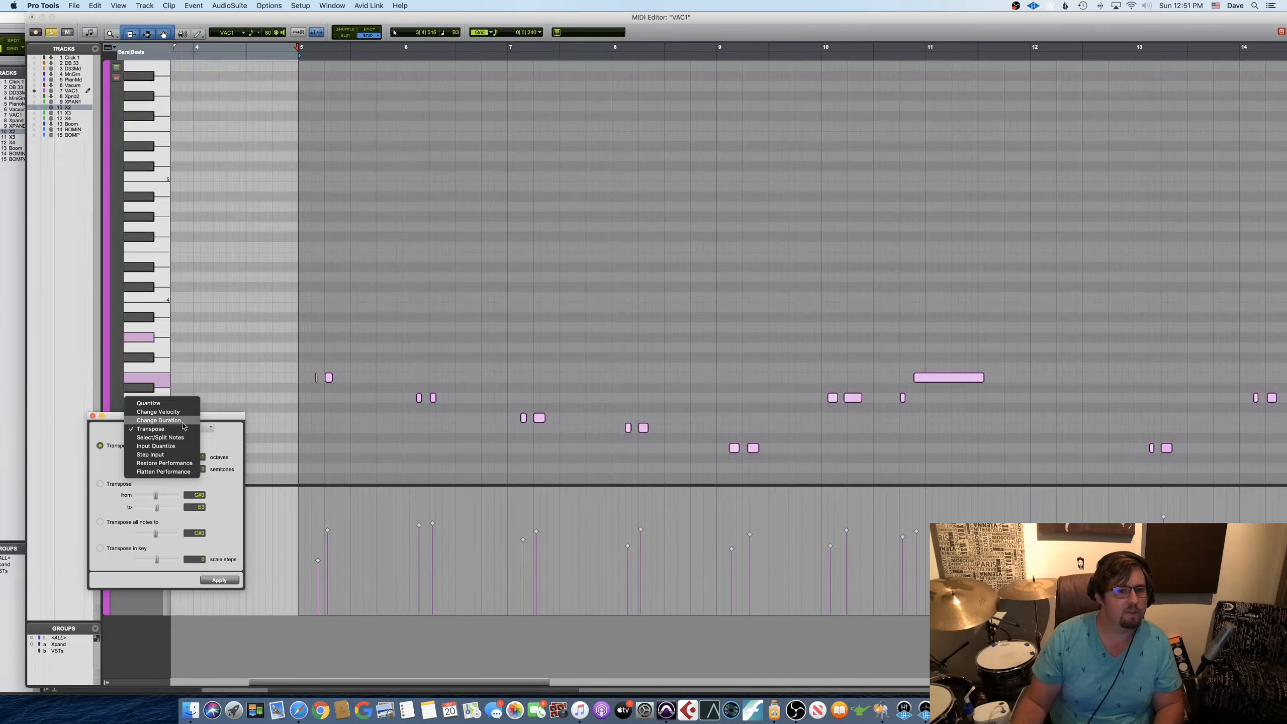
{"action": "left_click", "coordinate": [177, 404]}
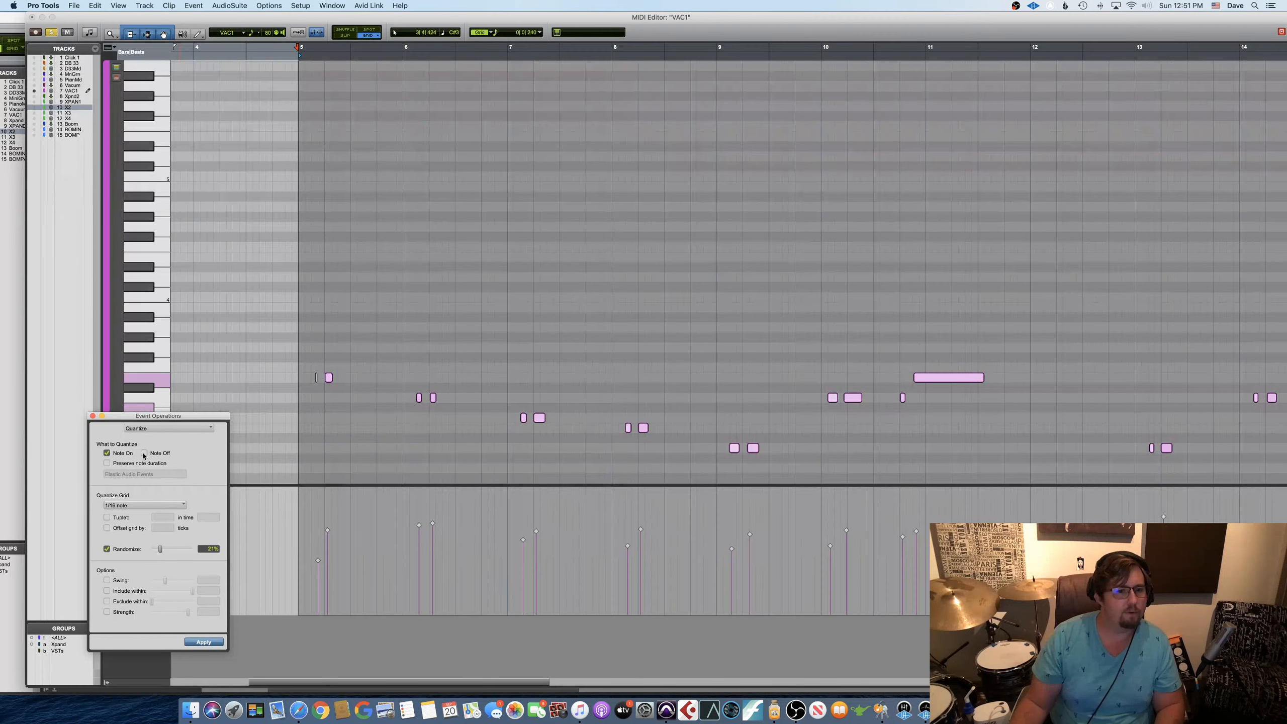
{"action": "left_click", "coordinate": [126, 463]}
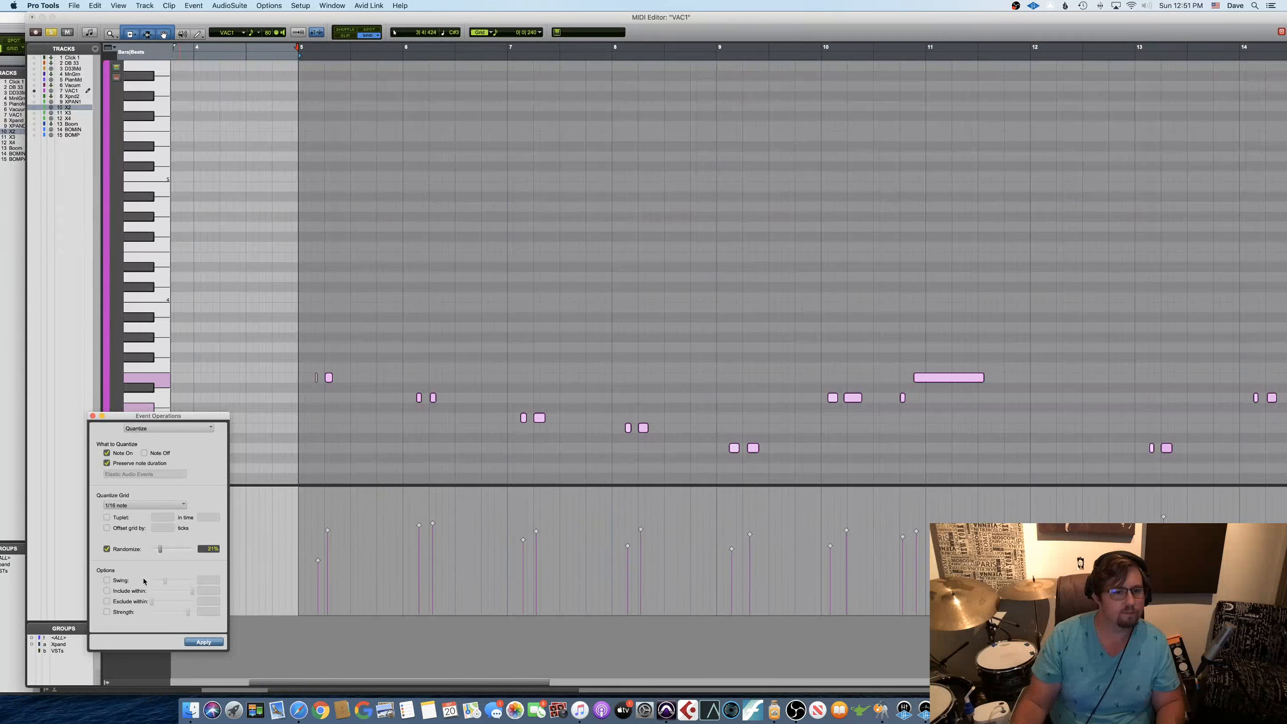
{"action": "left_click", "coordinate": [107, 601]}
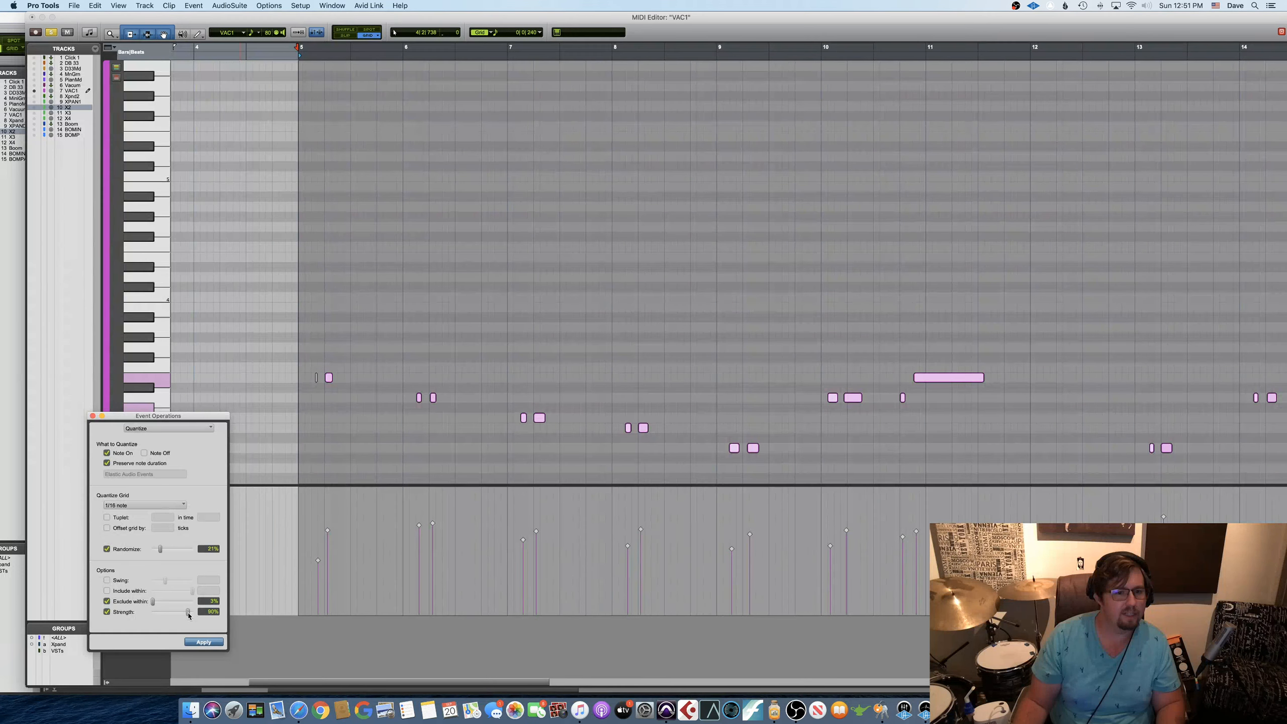
{"action": "left_click", "coordinate": [198, 643]}
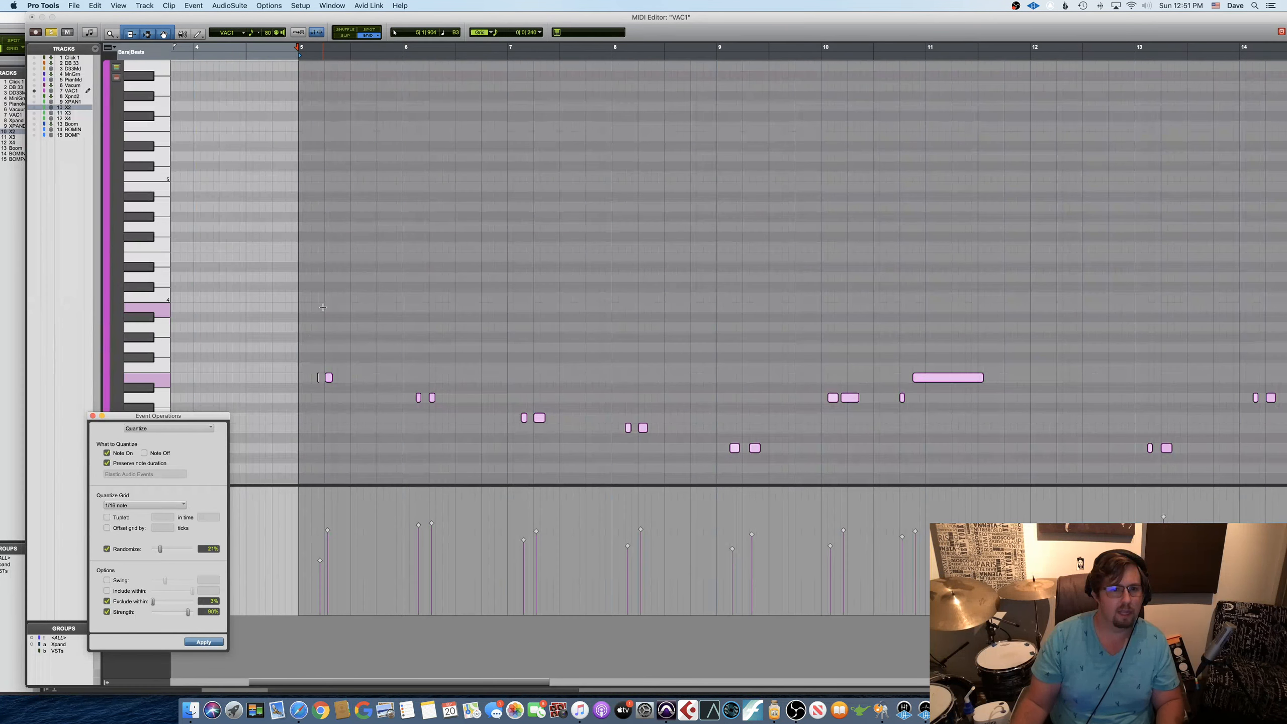
Deselect the notes and move the first note in bar 5 slightly earlier.
{"action": "left_click", "coordinate": [291, 306]}
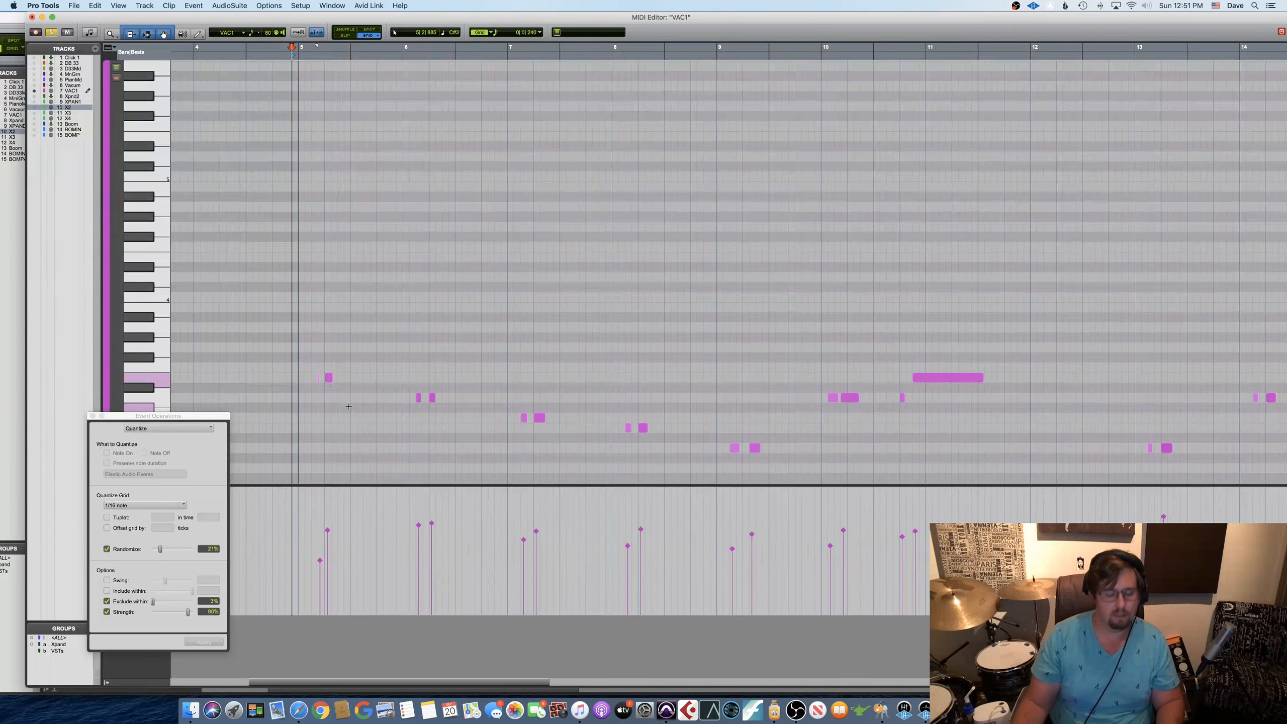
{"action": "key", "text": "super+bracketright"}
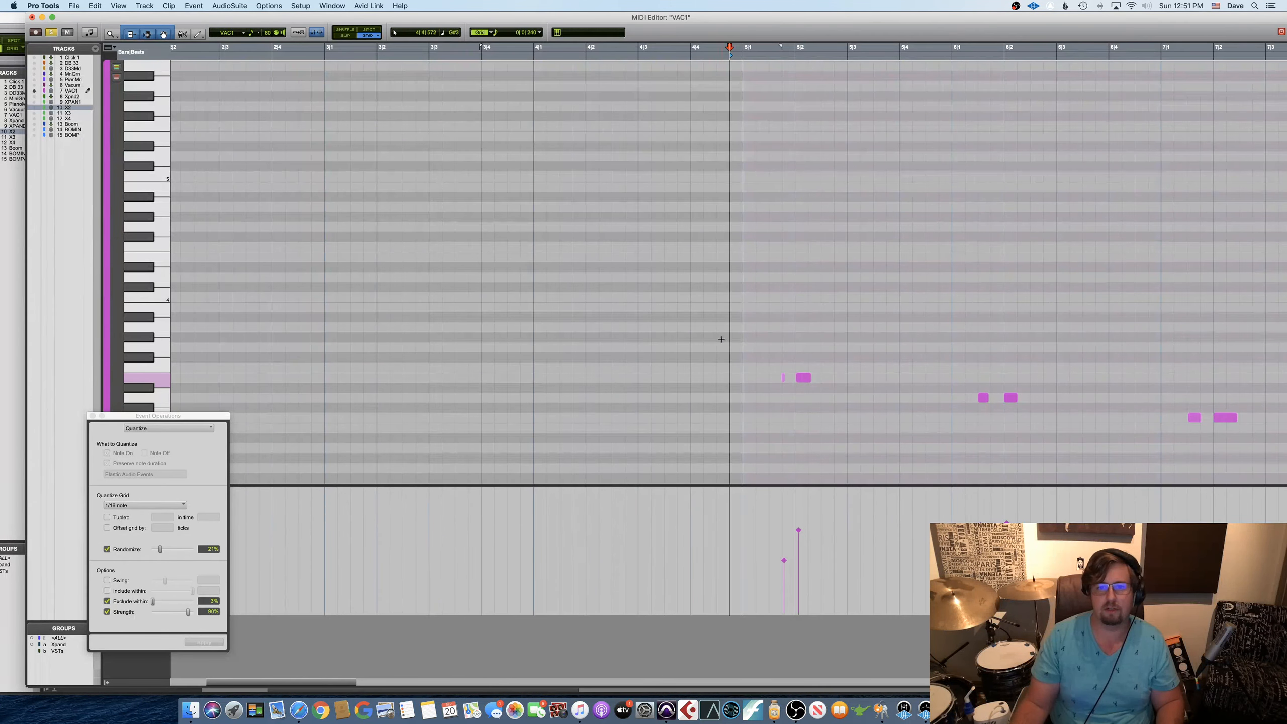
{"action": "left_click_drag", "start_coordinate": [744, 338], "coordinate": [784, 381]}
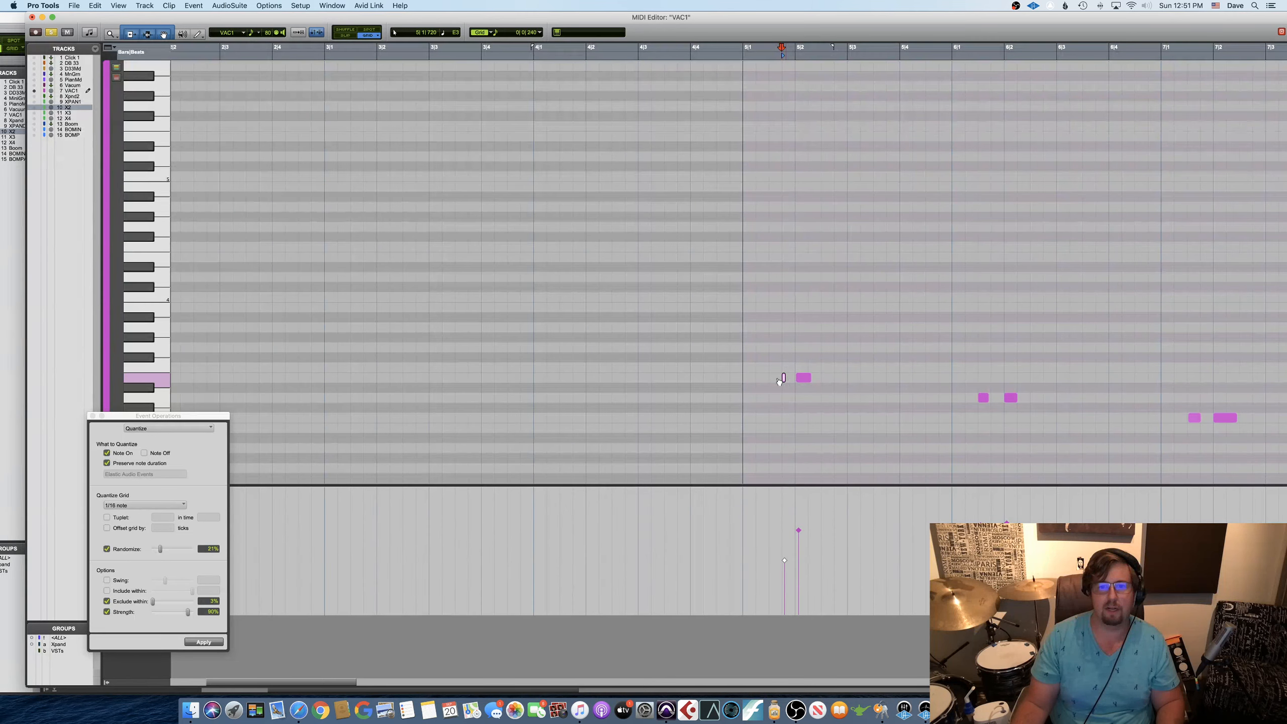
{"action": "left_click", "coordinate": [772, 380]}
{"action": "key", "text": "r"}
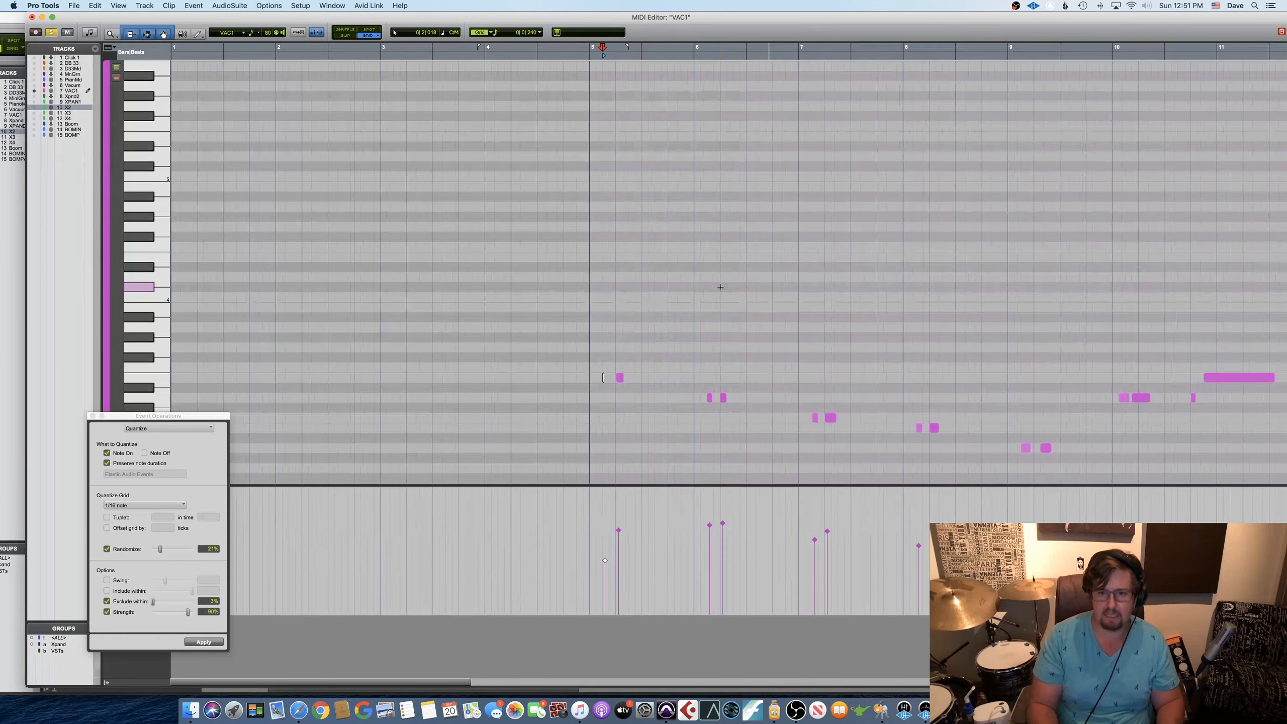
Play back the quantized VAC1 part from bar 5, and replay it from just before bar 8.
{"action": "key", "text": "space"}
{"action": "scroll", "coordinate": [729, 325], "scroll_direction": "right", "scroll_amount": 3}
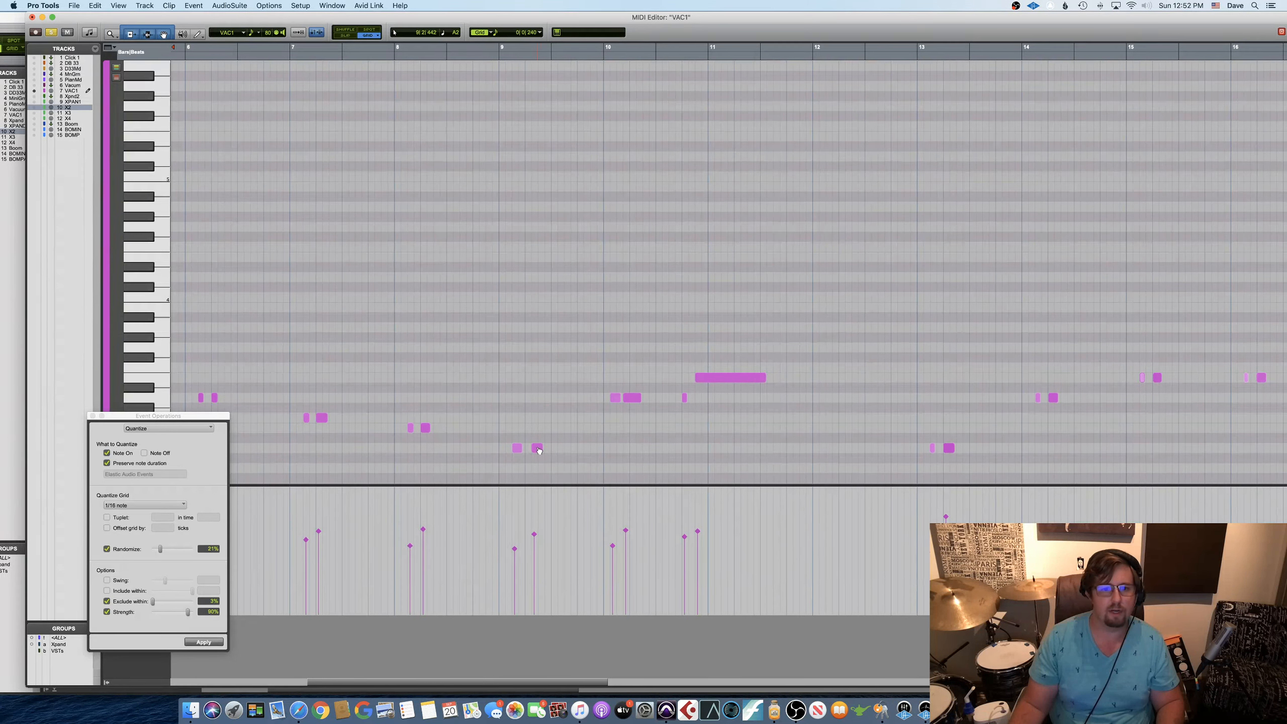
{"action": "key", "text": "t"}
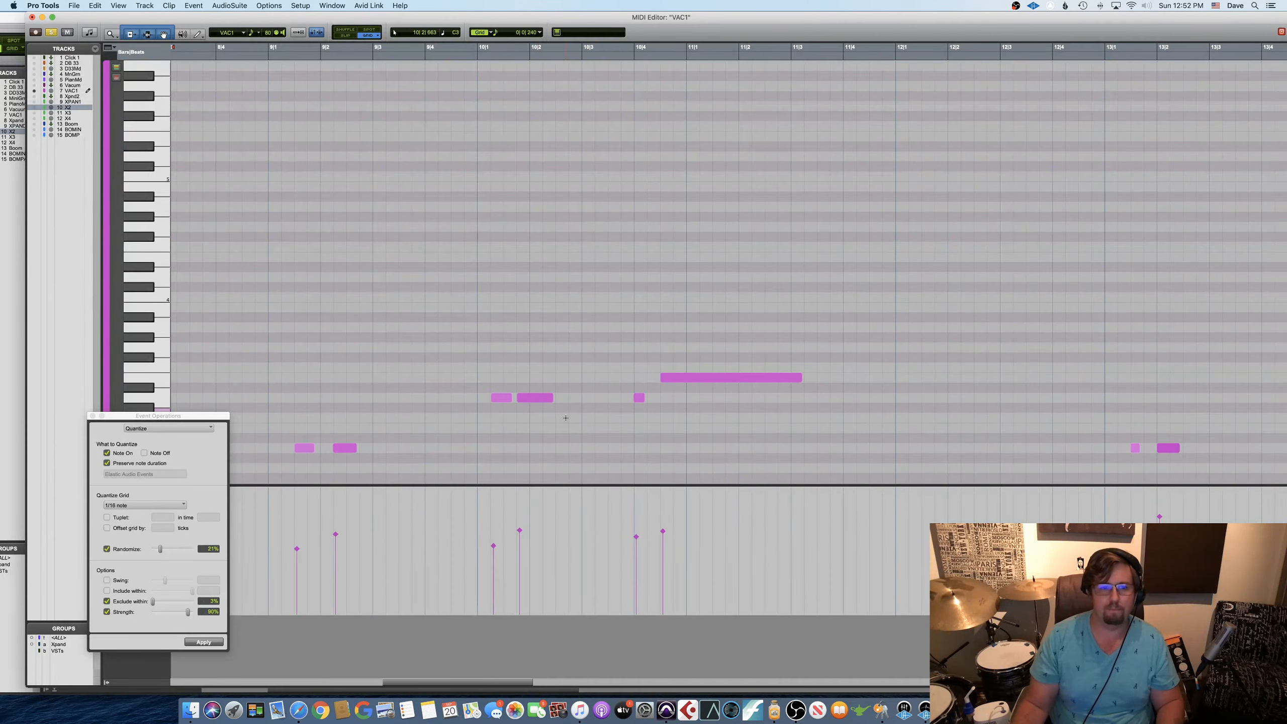
{"action": "scroll", "coordinate": [561, 415], "scroll_direction": "left", "scroll_amount": 5}
{"action": "scroll", "coordinate": [561, 416], "scroll_direction": "left", "scroll_amount": 5}
{"action": "scroll", "coordinate": [559, 416], "scroll_direction": "right", "scroll_amount": 1}
{"action": "key", "text": "r"}
{"action": "key", "text": "r"}
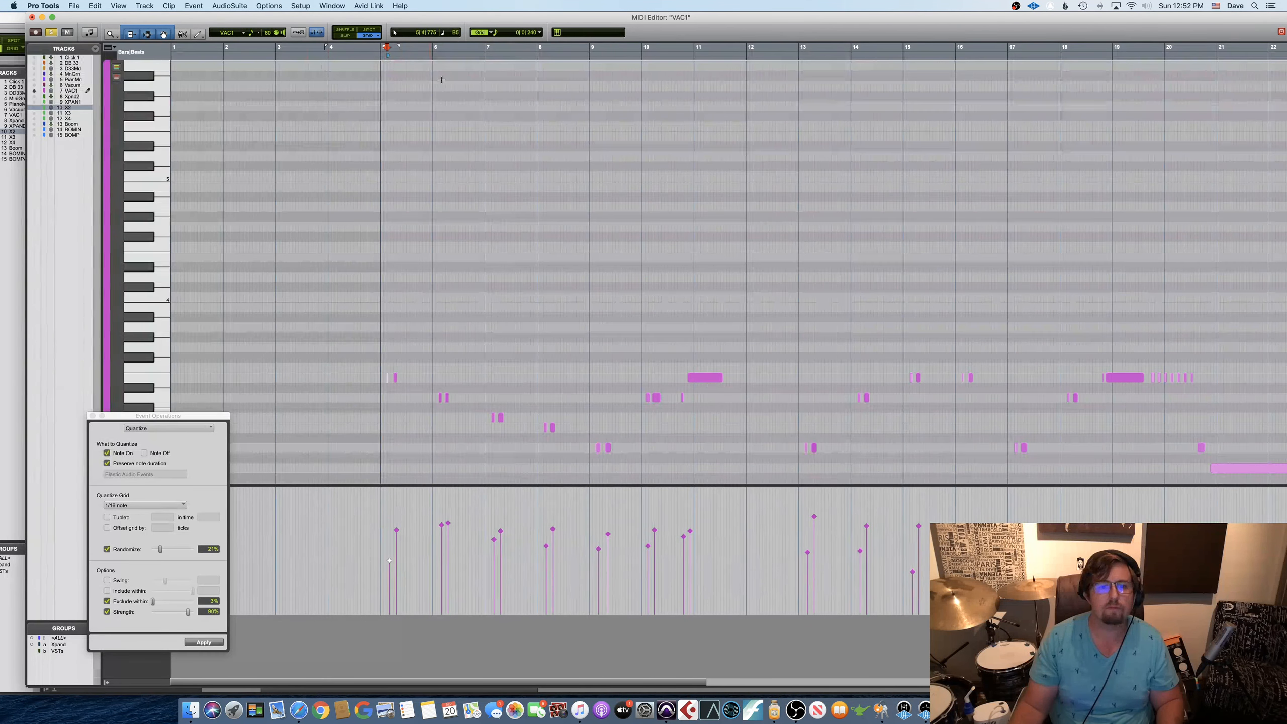
{"action": "left_click", "coordinate": [534, 54]}
{"action": "key", "text": "space"}
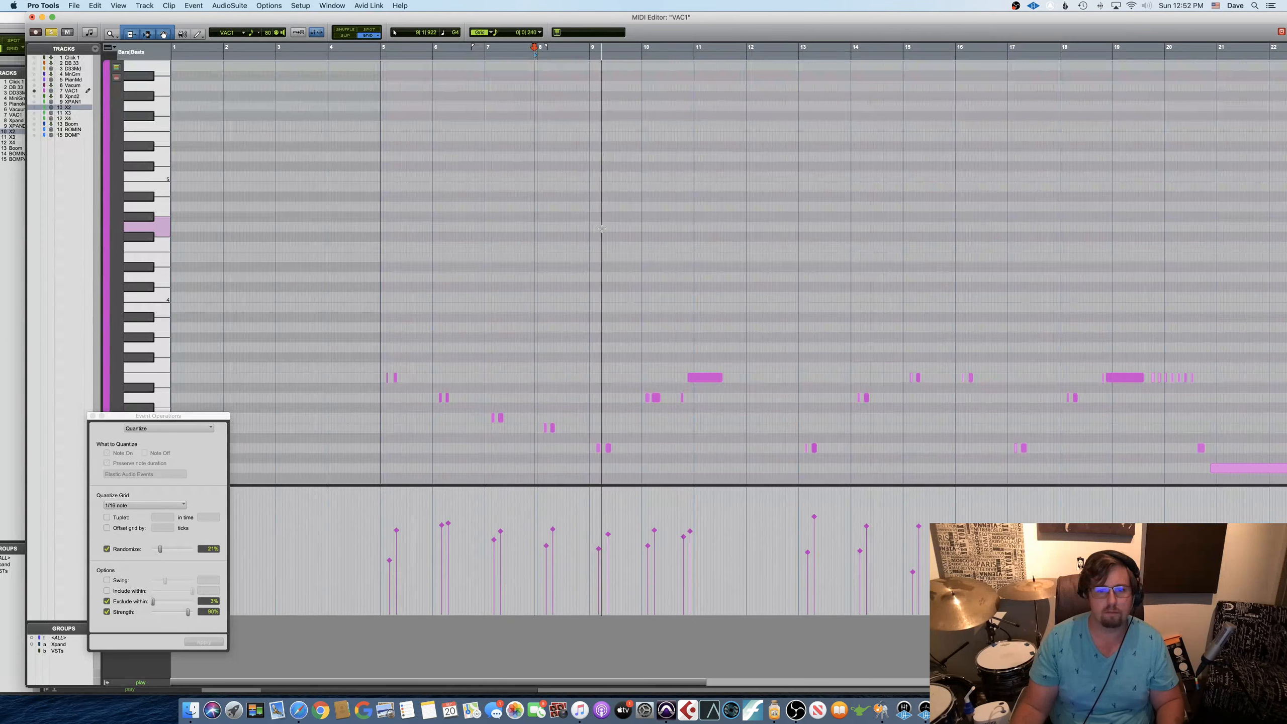
Shorten the second note in bar 9 and move it earlier onto beat 2.
{"action": "left_click", "coordinate": [608, 448]}
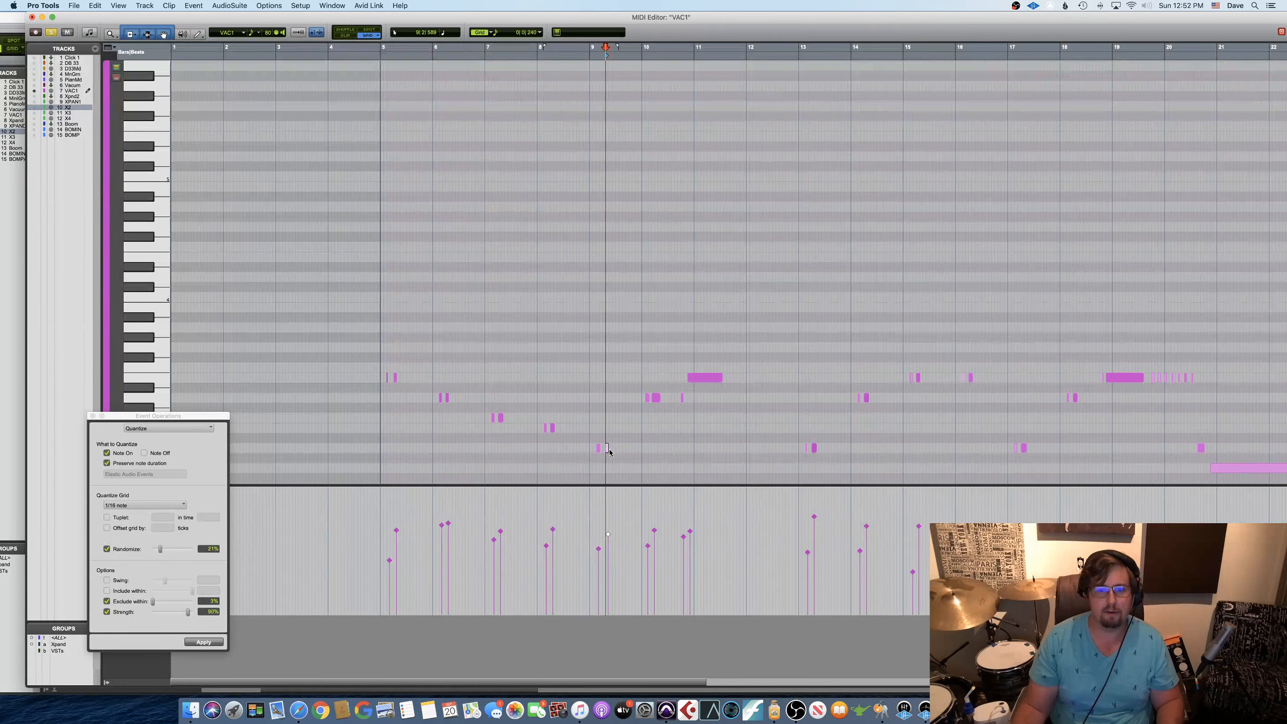
{"action": "key", "text": "t"}
{"action": "key", "text": "t"}
{"action": "key", "text": "t"}
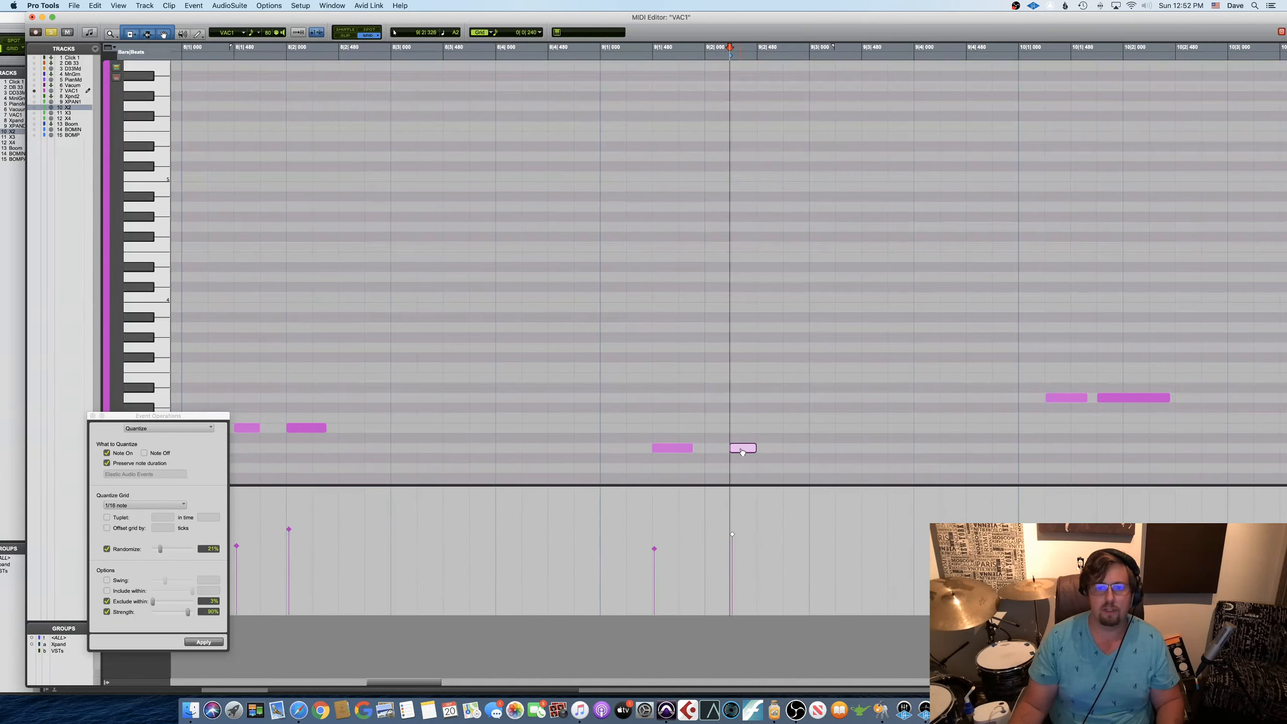
{"action": "left_click", "coordinate": [729, 417]}
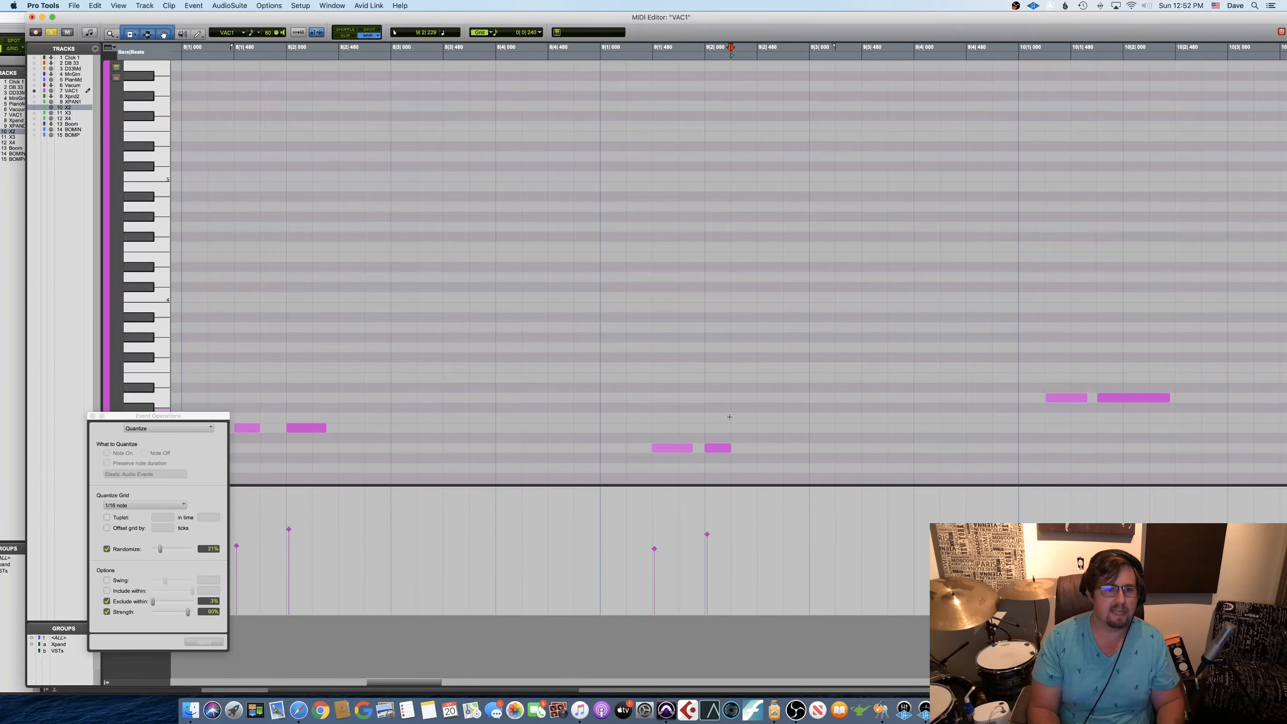
Undo the manual note edits and the 1/16-note quantization.
{"action": "key", "text": "super+bracketleft"}
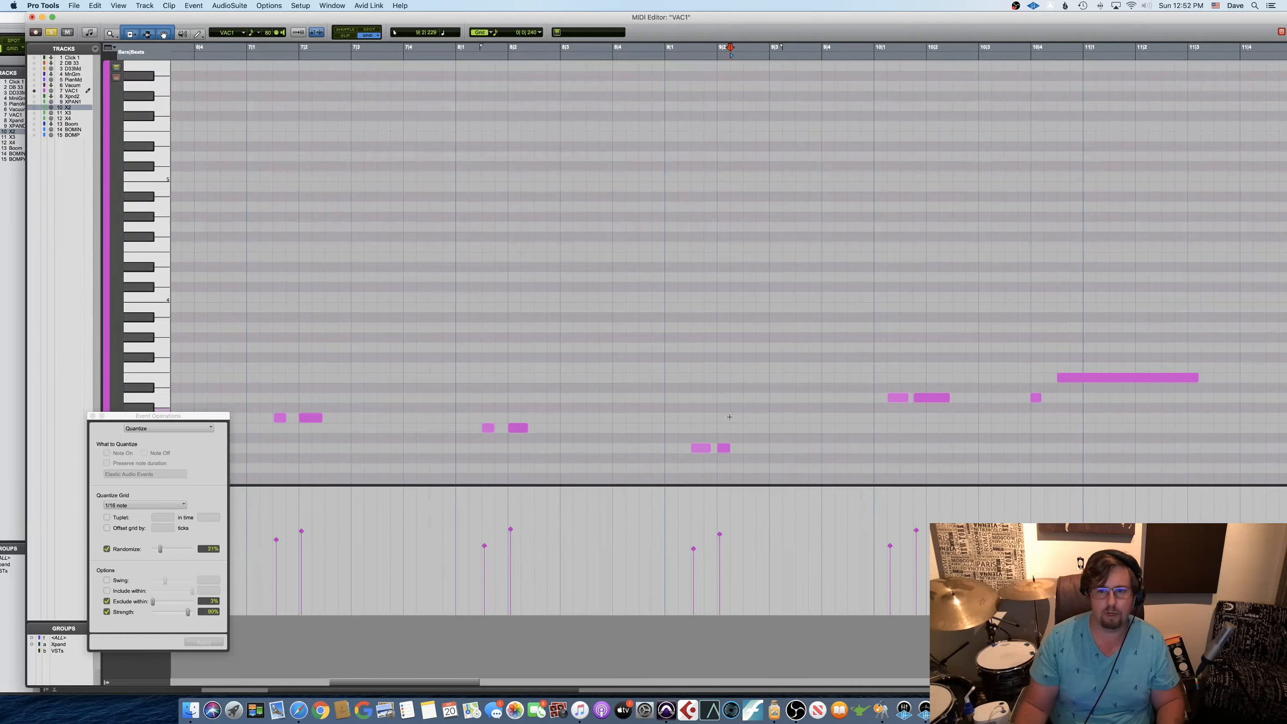
{"action": "scroll", "coordinate": [876, 296], "scroll_direction": "right", "scroll_amount": 1}
{"action": "scroll", "coordinate": [876, 296], "scroll_direction": "left", "scroll_amount": 3}
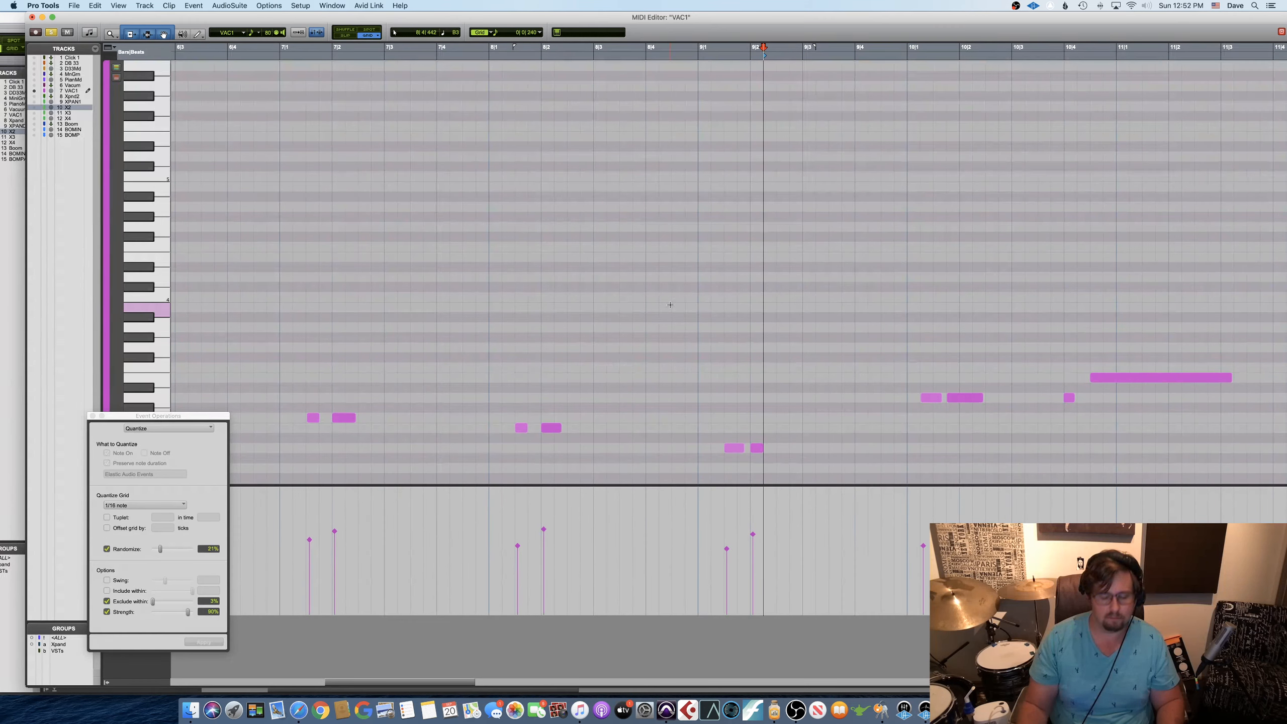
{"action": "key", "text": "super+bracketleft"}
{"action": "key", "text": "Tab"}
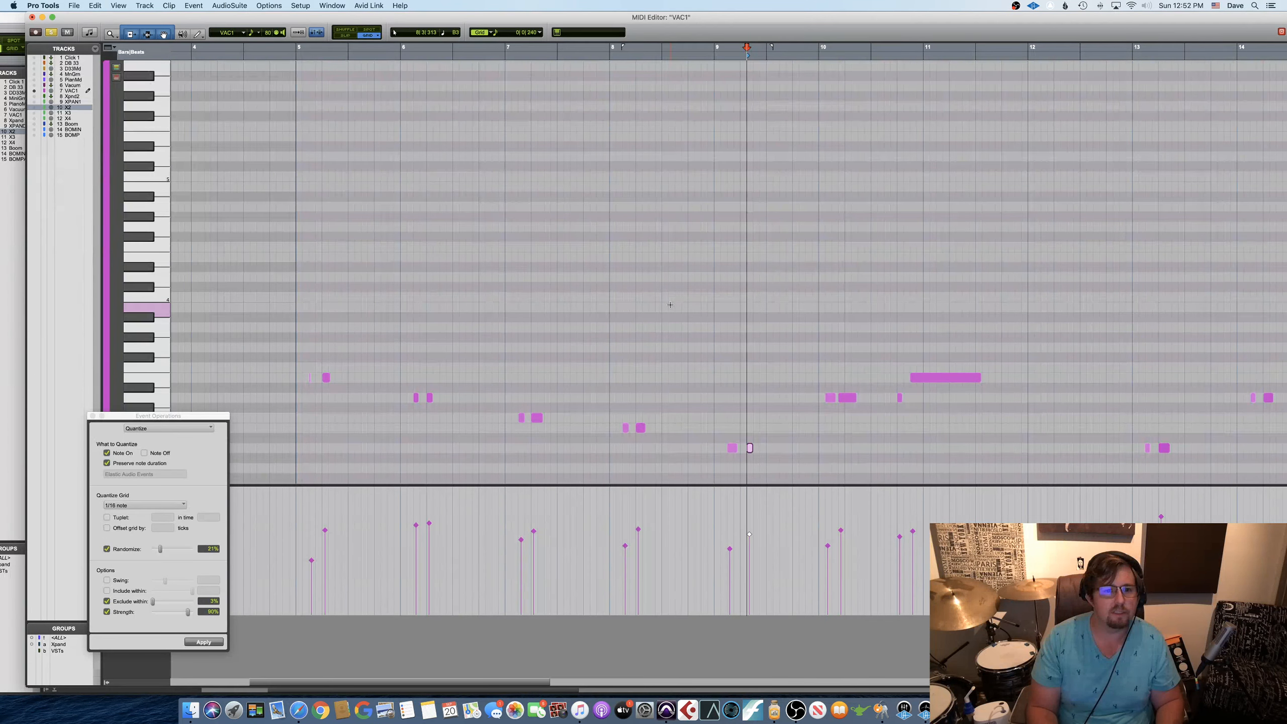
Quantize all VAC1 notes to the 1/8-note grid and clear the note selection.
{"action": "key", "text": "super+a"}
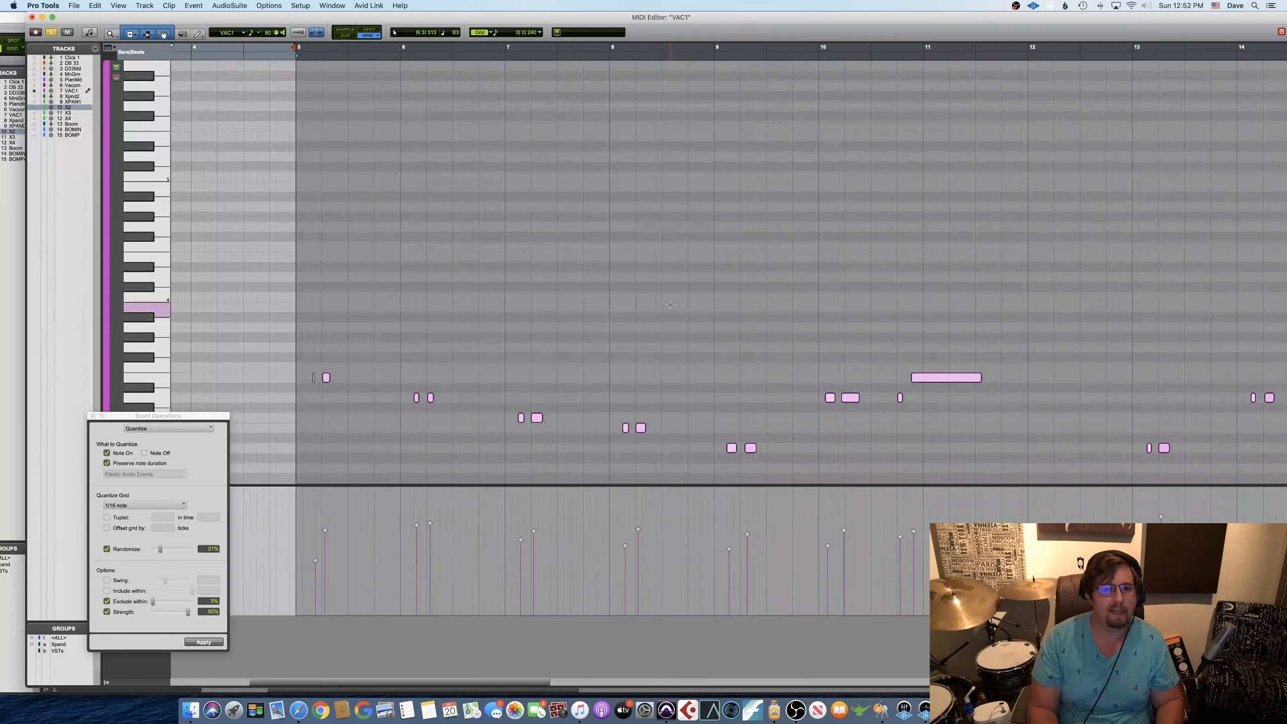
{"action": "left_click", "coordinate": [140, 509]}
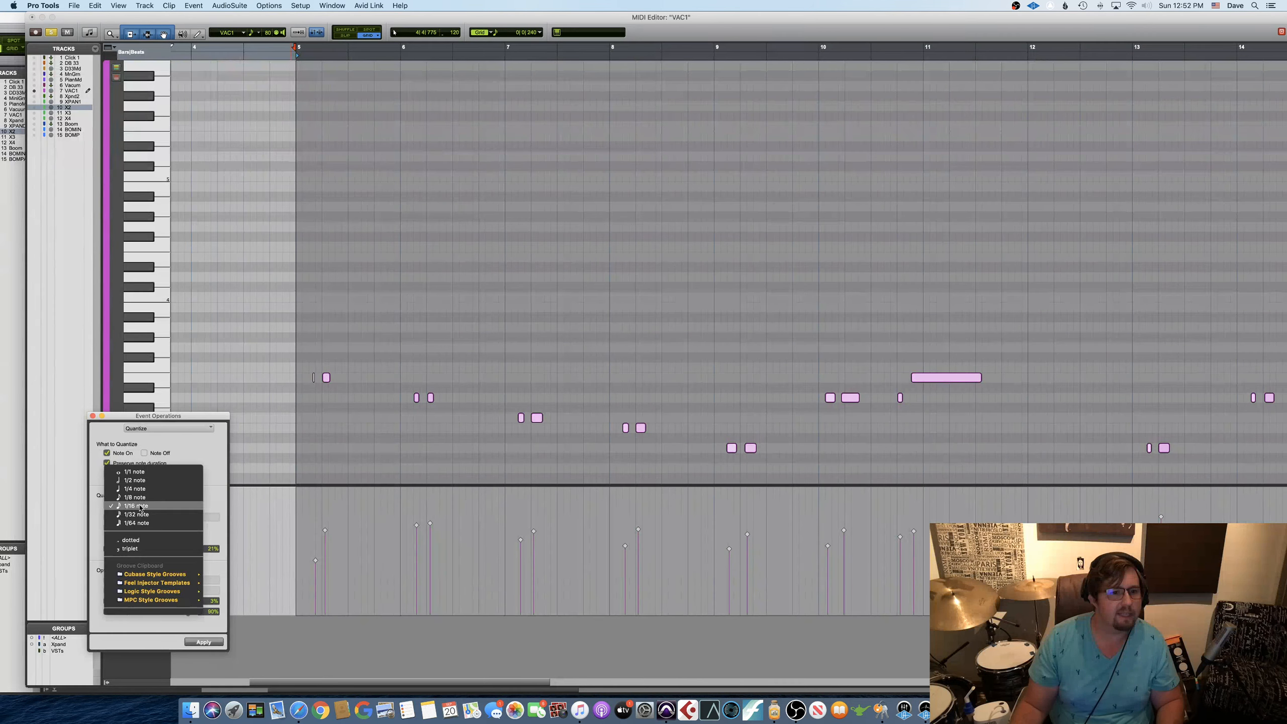
{"action": "left_click", "coordinate": [147, 498]}
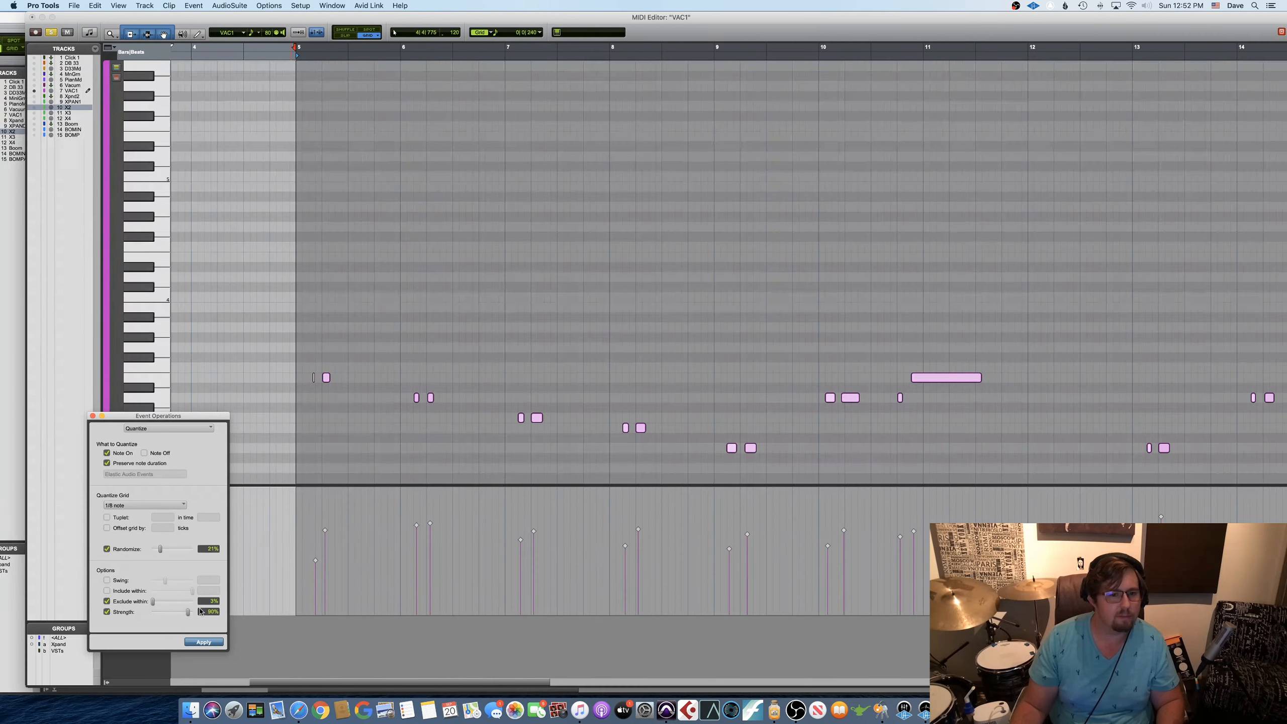
{"action": "left_click", "coordinate": [204, 642]}
{"action": "left_click", "coordinate": [358, 339]}
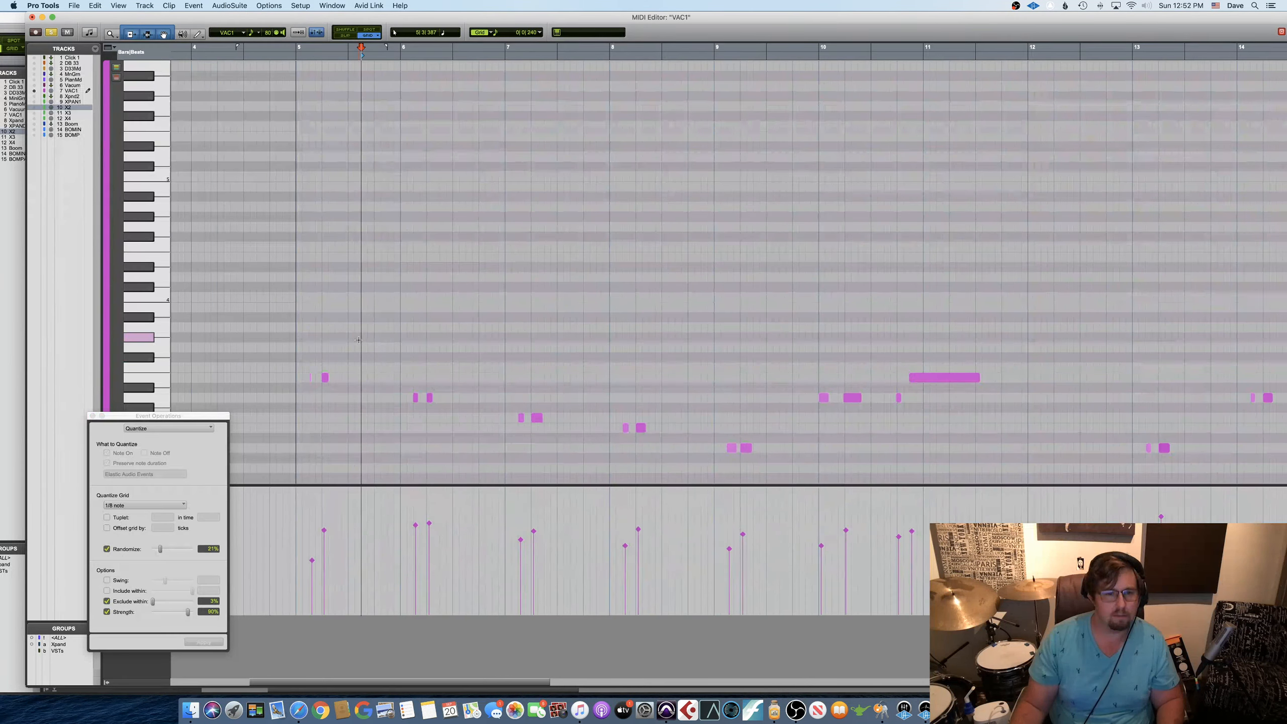
Play back the 1/8-quantized part from just before bar 5 and move the first note in bar 10 about an eighth note later.
{"action": "left_click", "coordinate": [283, 47]}
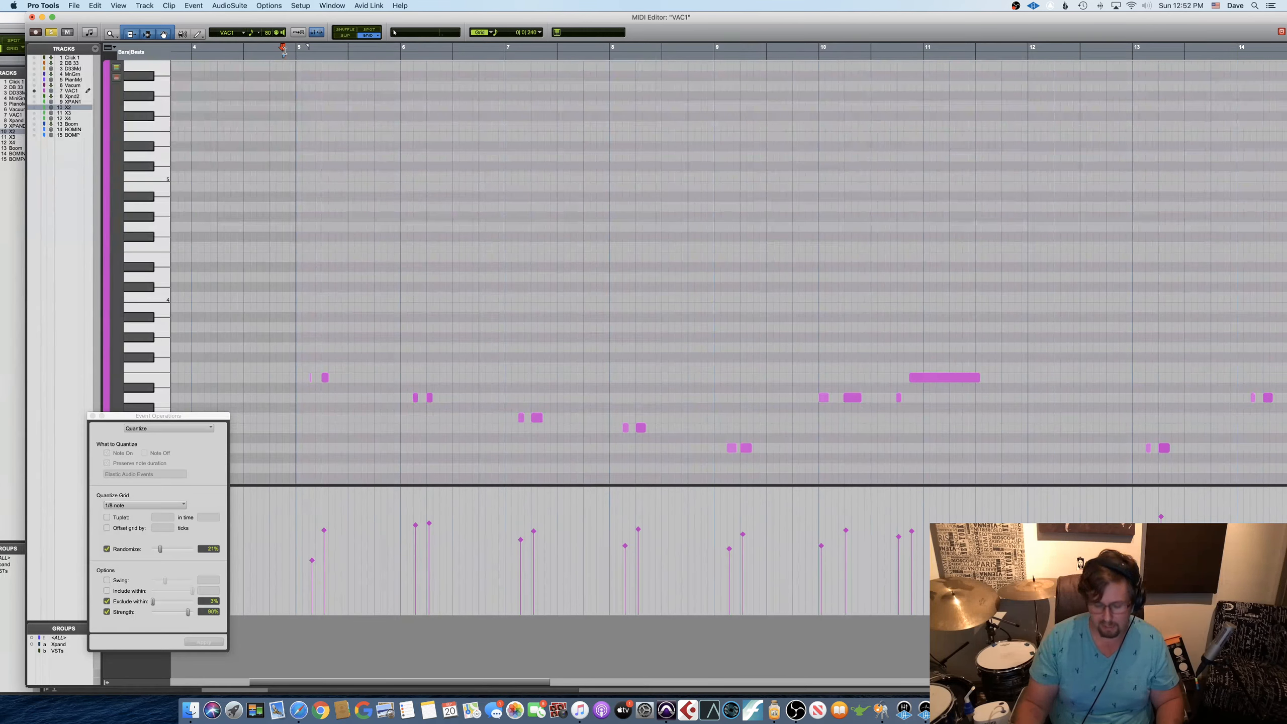
{"action": "key", "text": "t"}
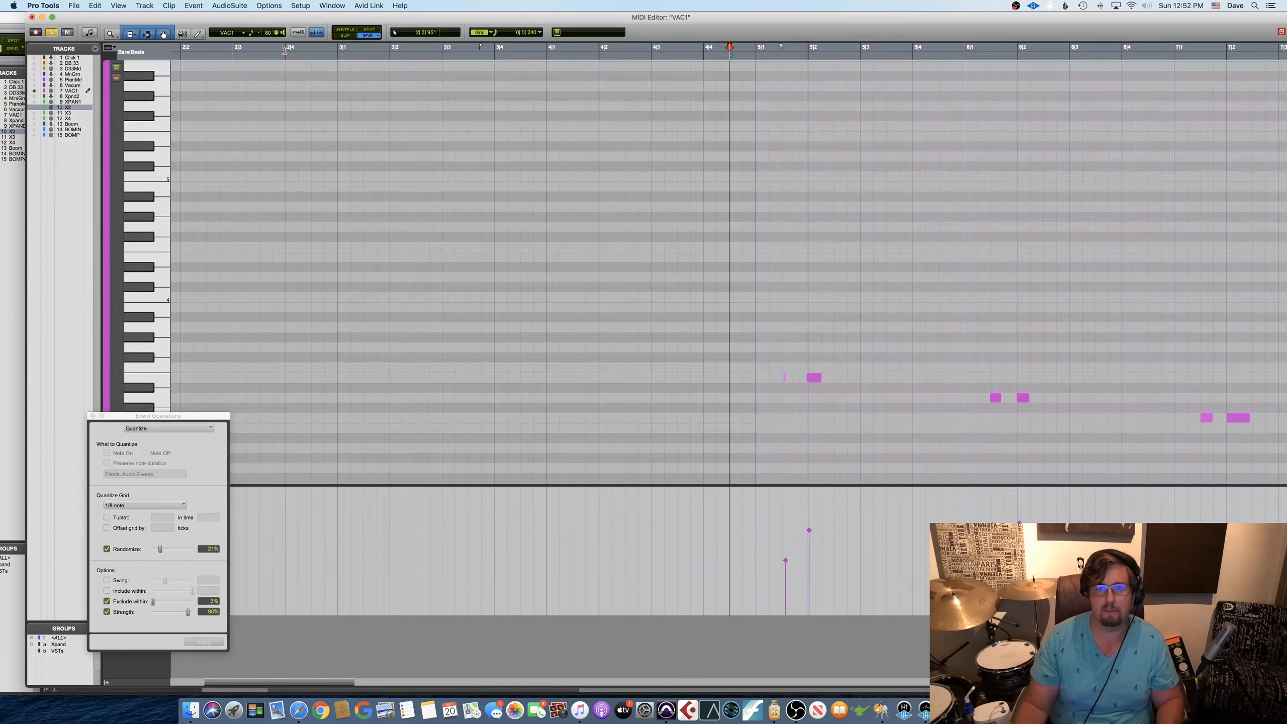
{"action": "scroll", "coordinate": [453, 220], "scroll_direction": "right", "scroll_amount": 4}
{"action": "scroll", "coordinate": [454, 223], "scroll_direction": "right", "scroll_amount": 4}
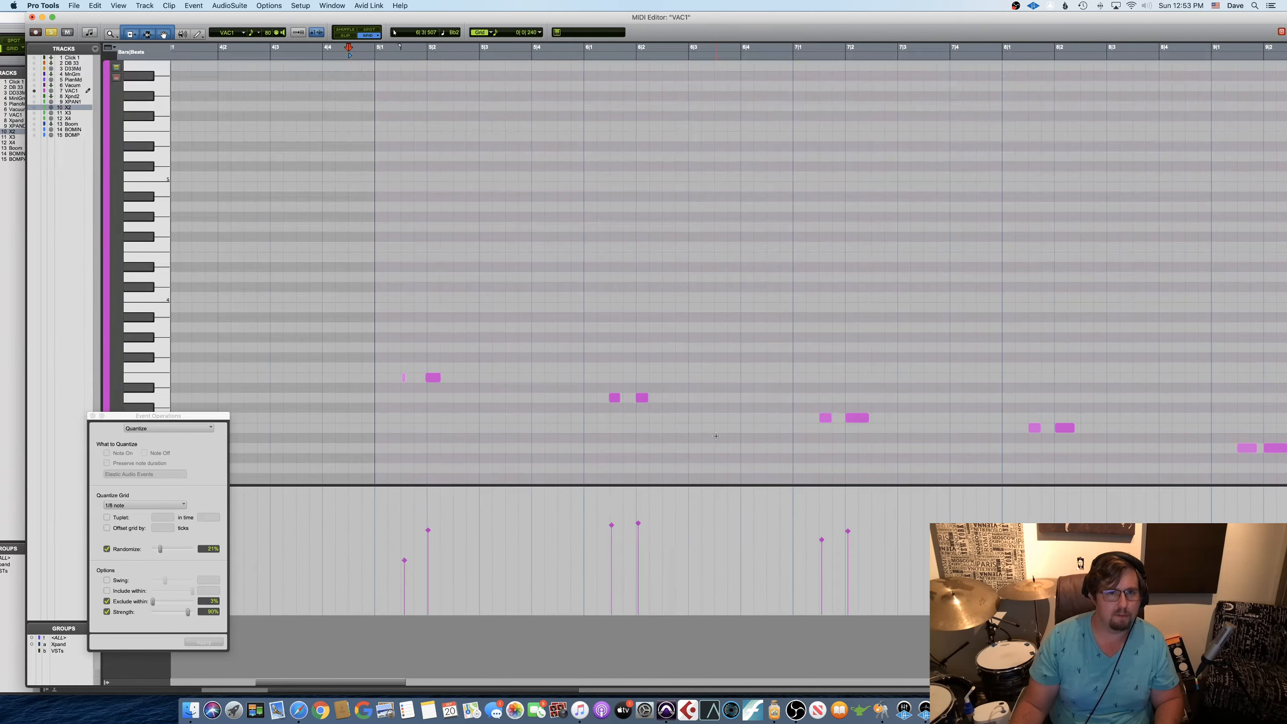
{"action": "key", "text": "space"}
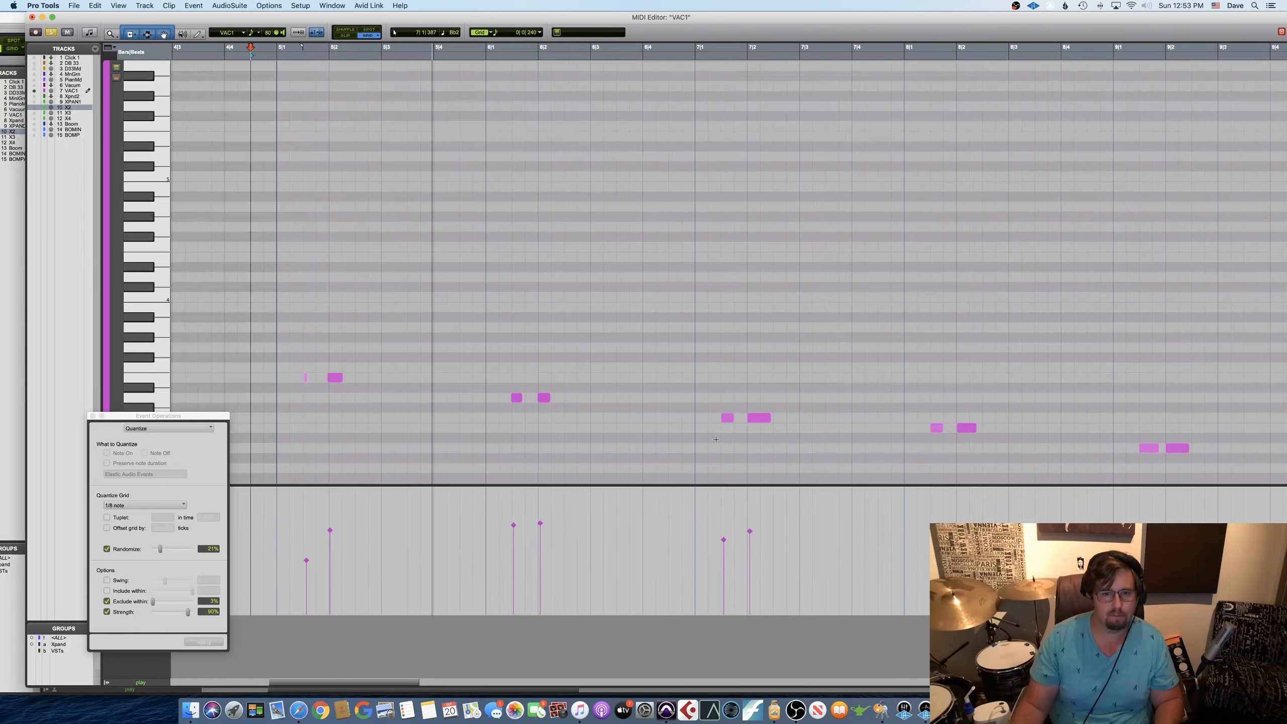
{"action": "key", "text": "r"}
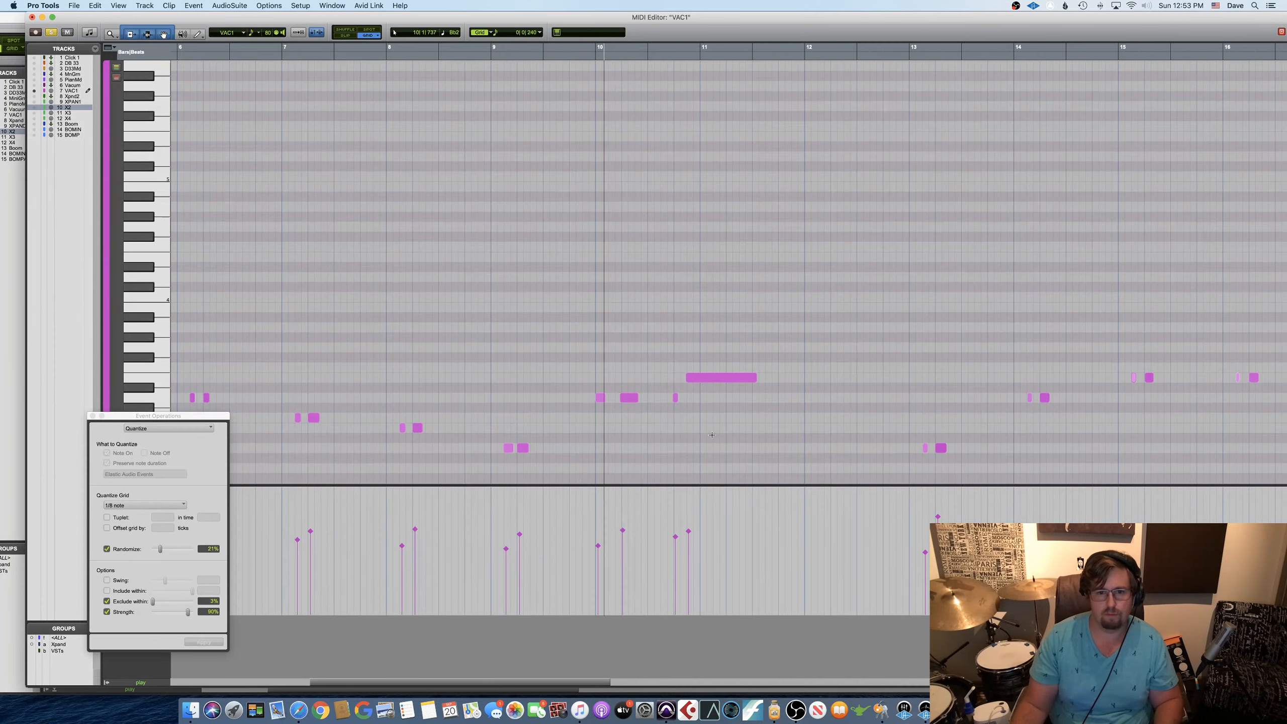
{"action": "left_click", "coordinate": [599, 398]}
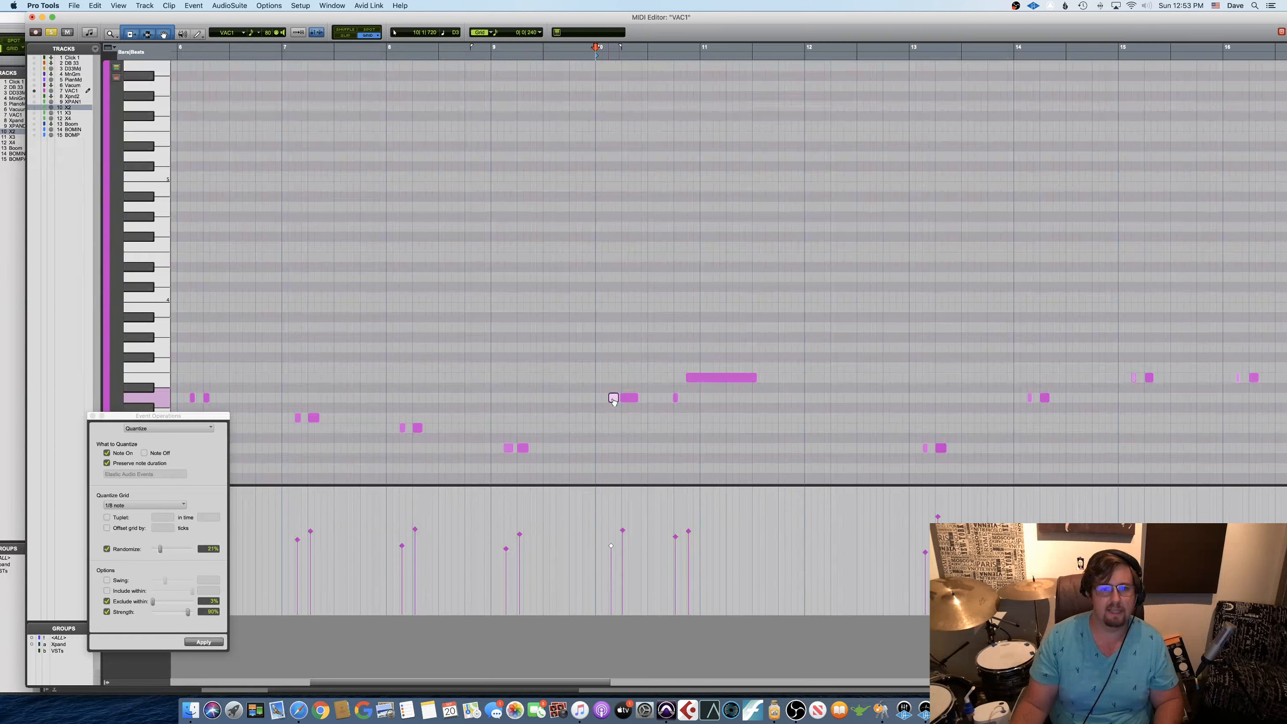
Play back the part from just before bar 10 through bar 30, stop playback, and select the final long note.
{"action": "left_click", "coordinate": [576, 51]}
{"action": "key", "text": "space"}
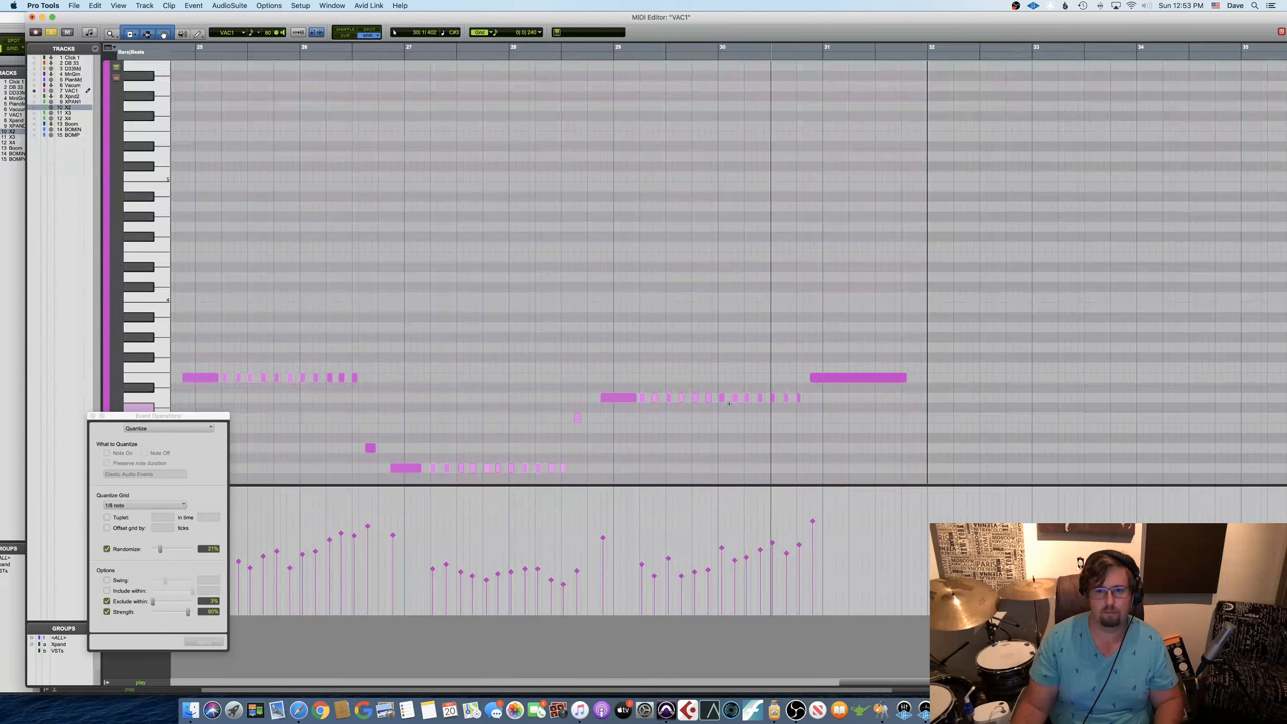
{"action": "key", "text": "space"}
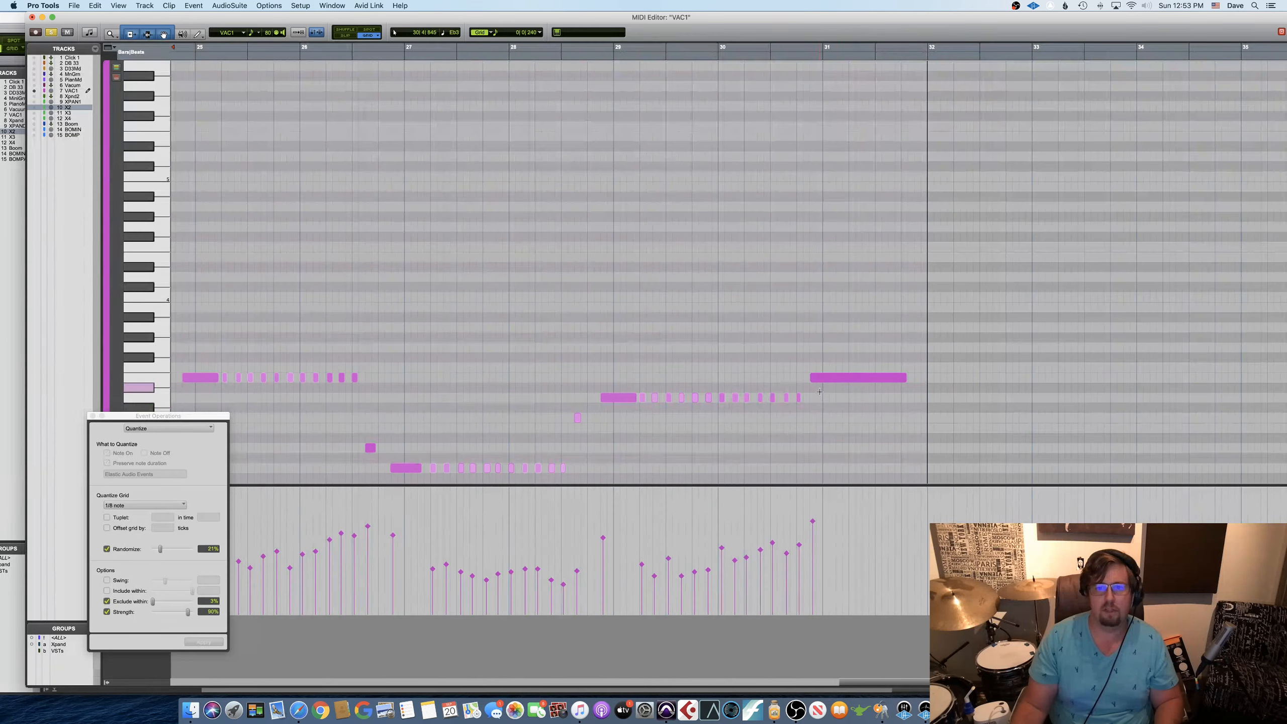
{"action": "left_click", "coordinate": [878, 380]}
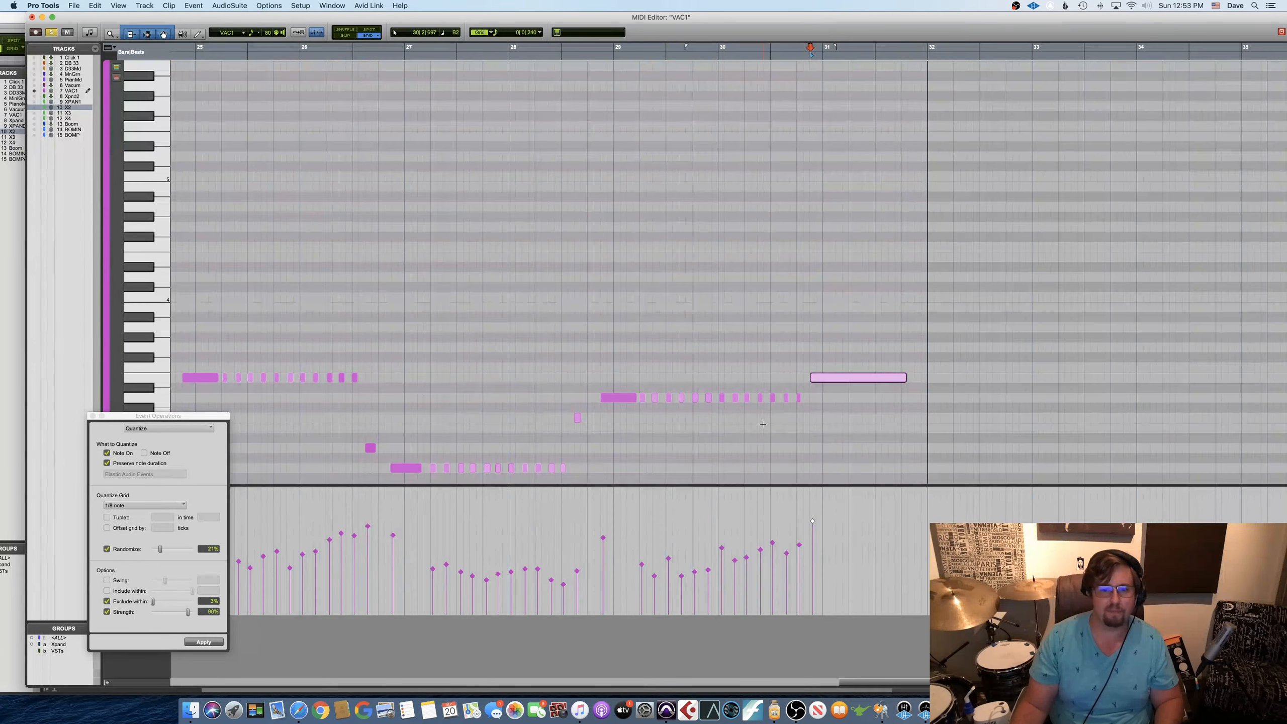
Switch the event operation from Quantize to Change Velocity.
{"action": "scroll", "coordinate": [762, 425], "scroll_direction": "left", "scroll_amount": 15}
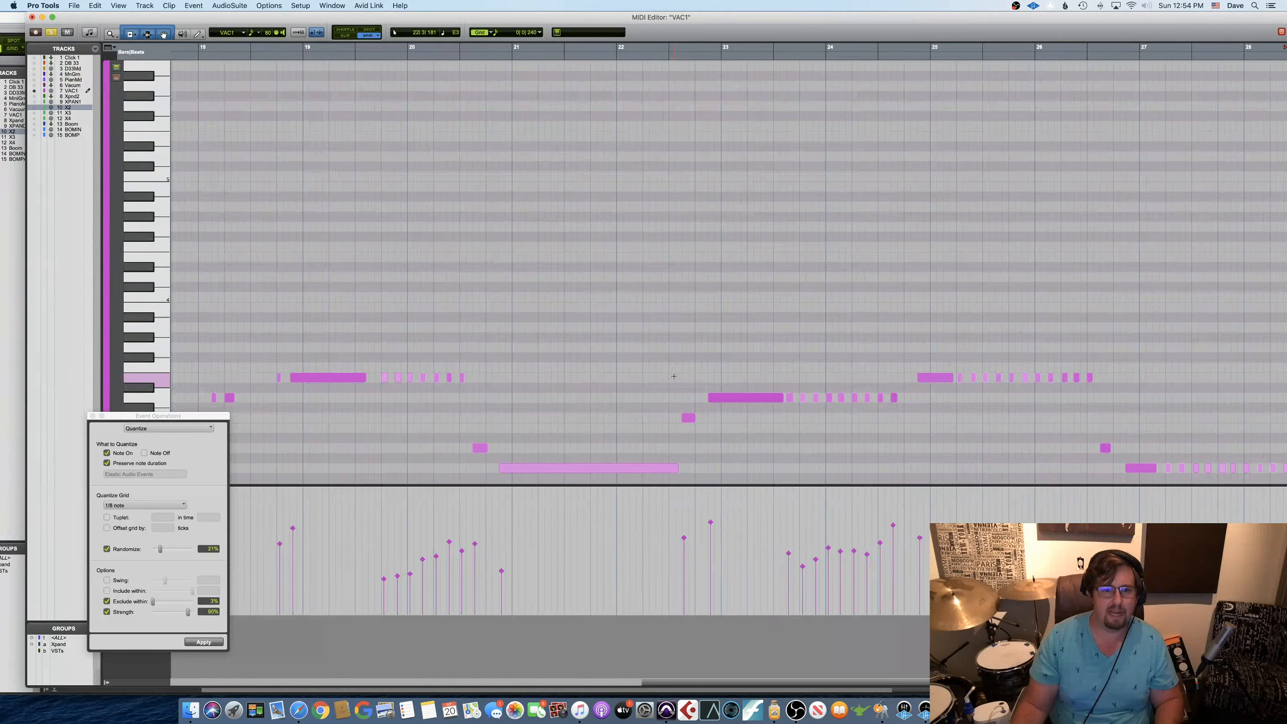
{"action": "scroll", "coordinate": [673, 376], "scroll_direction": "left", "scroll_amount": 13}
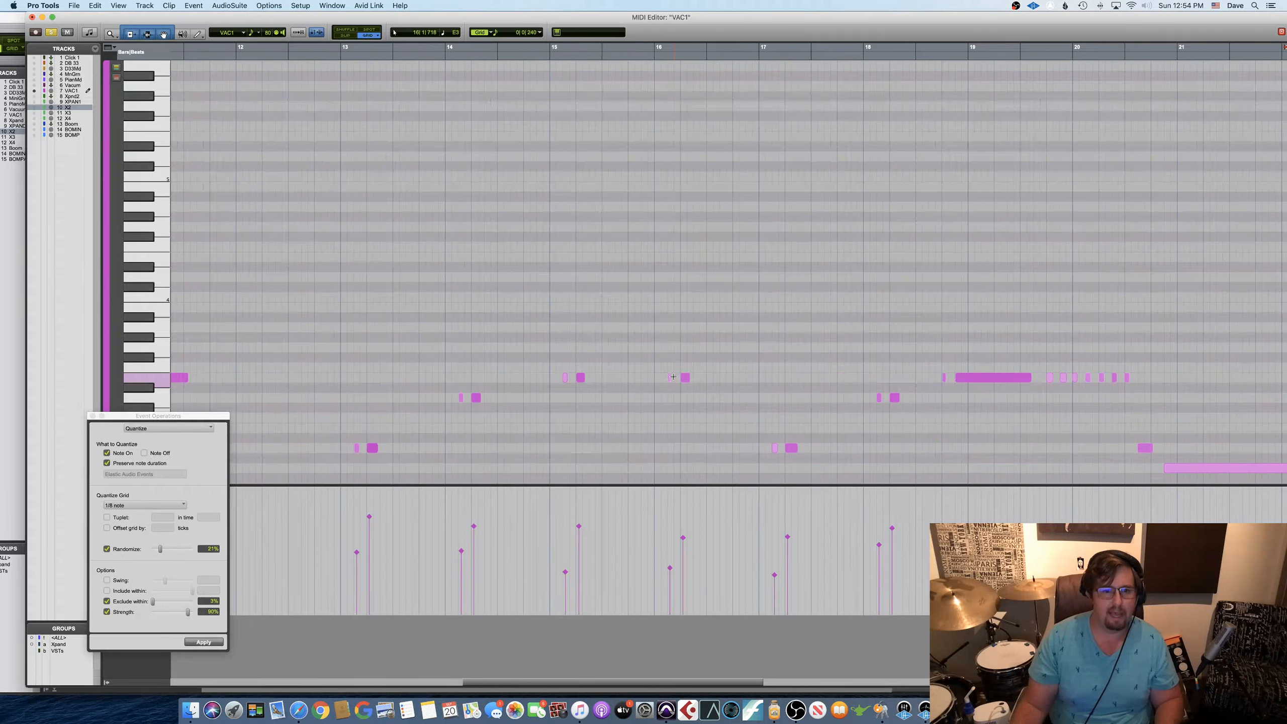
{"action": "scroll", "coordinate": [672, 376], "scroll_direction": "left", "scroll_amount": 10}
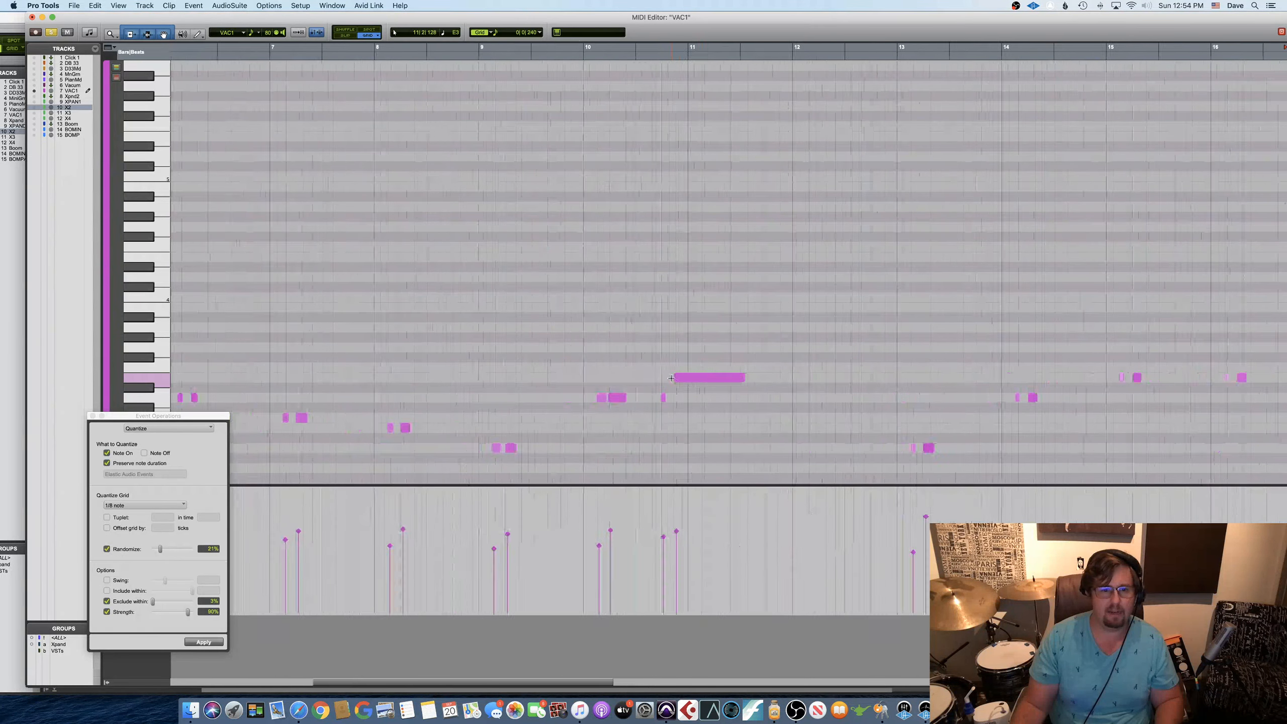
{"action": "scroll", "coordinate": [671, 377], "scroll_direction": "left", "scroll_amount": 8}
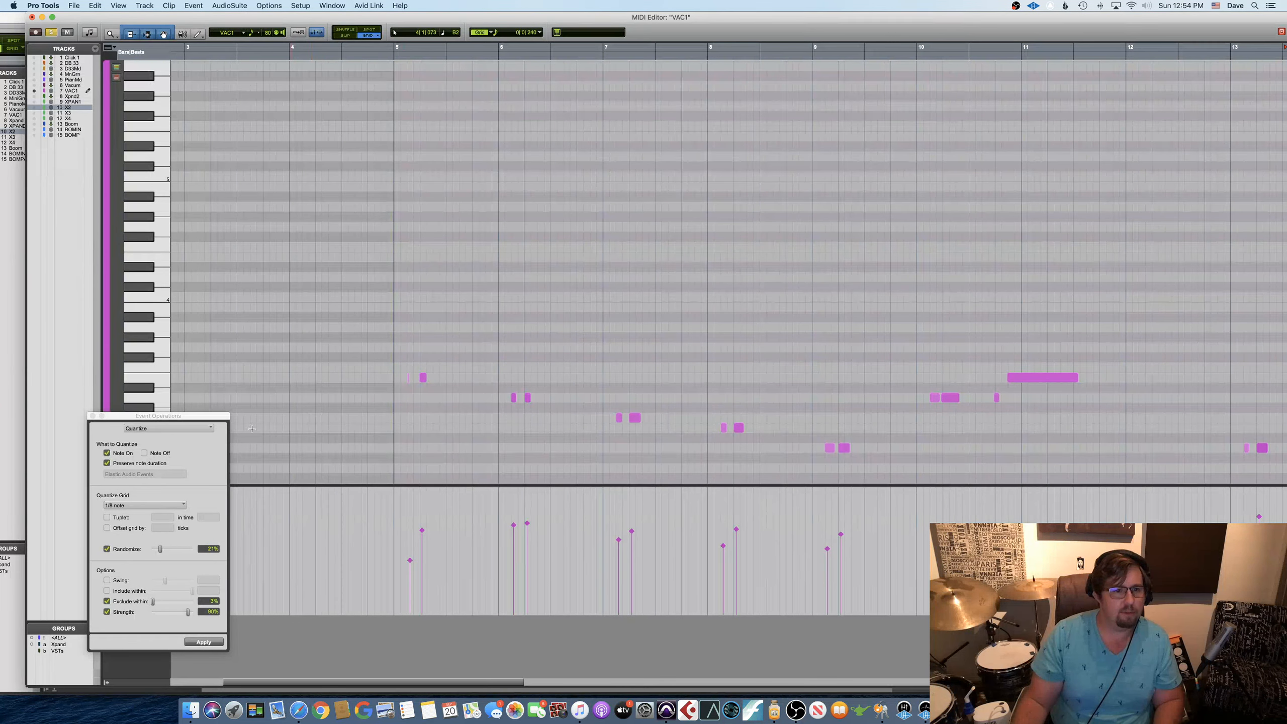
{"action": "left_click", "coordinate": [147, 430]}
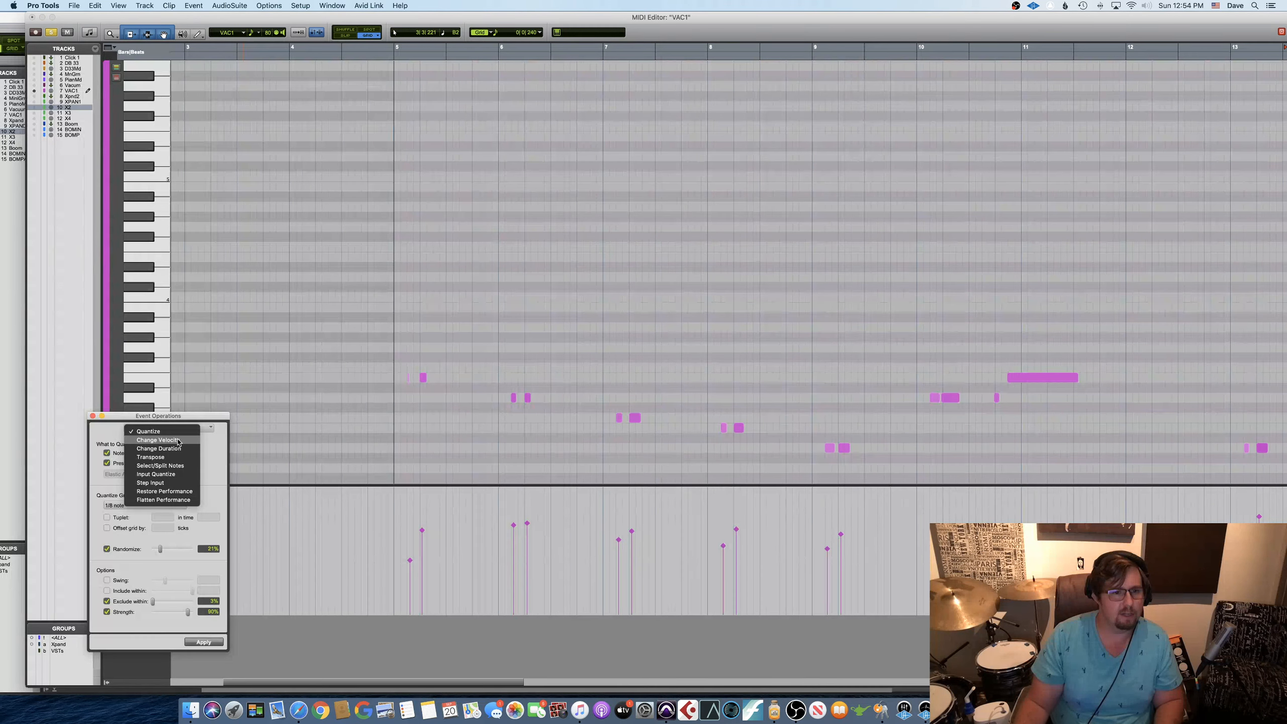
{"action": "left_click", "coordinate": [168, 440]}
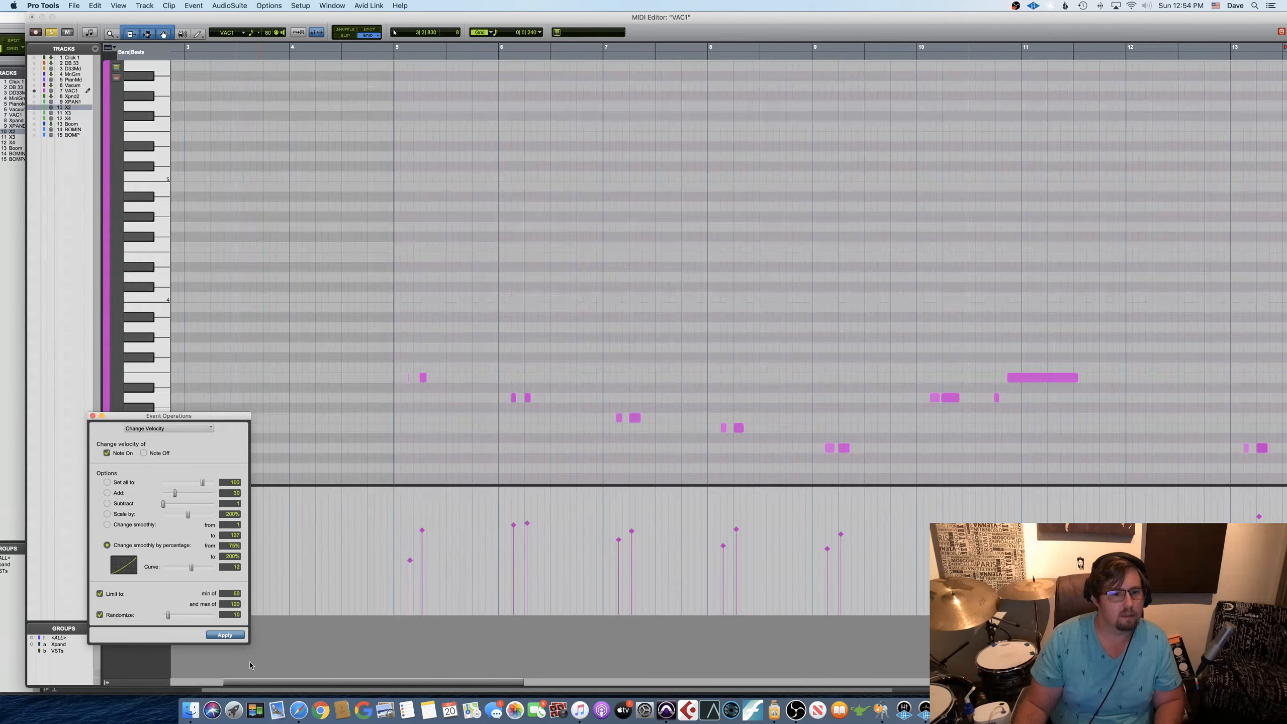
Select all VAC1 notes, apply a smooth velocity change by percentage from 75% to 200%, clear the selection and inspect the whole part's velocities.
{"action": "left_click", "coordinate": [444, 396]}
{"action": "key", "text": "super+a"}
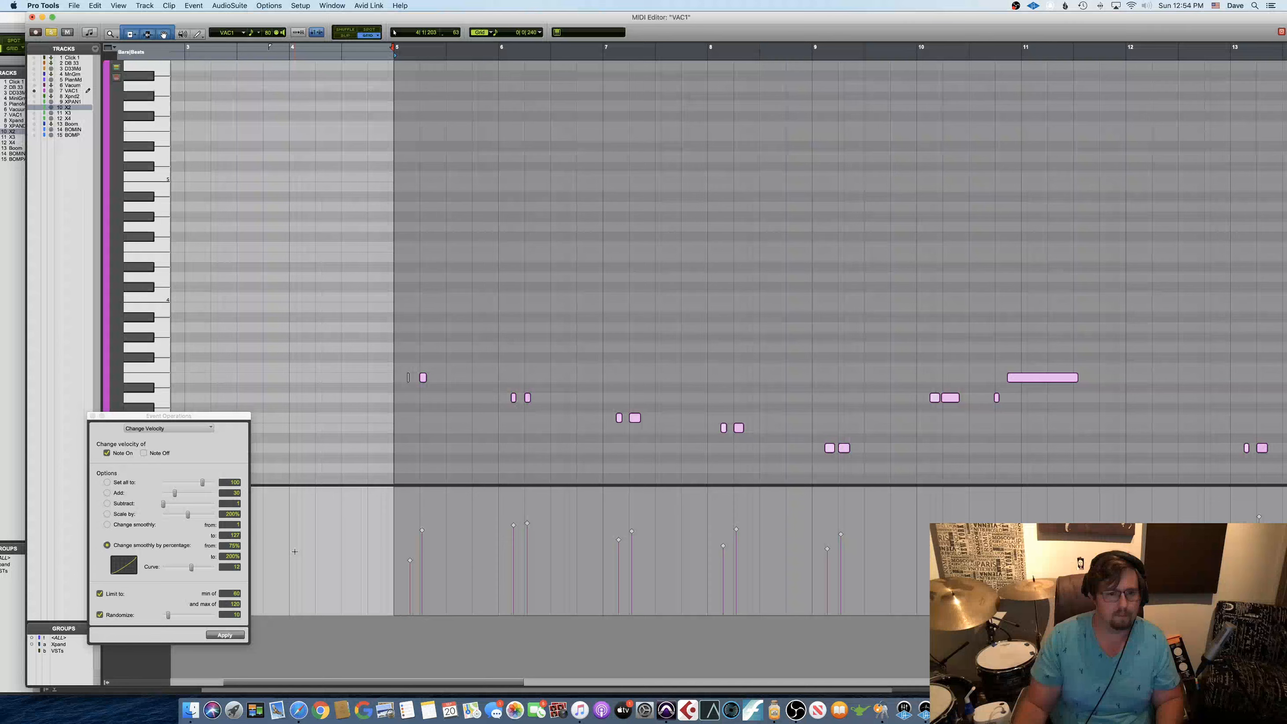
{"action": "left_click", "coordinate": [234, 636]}
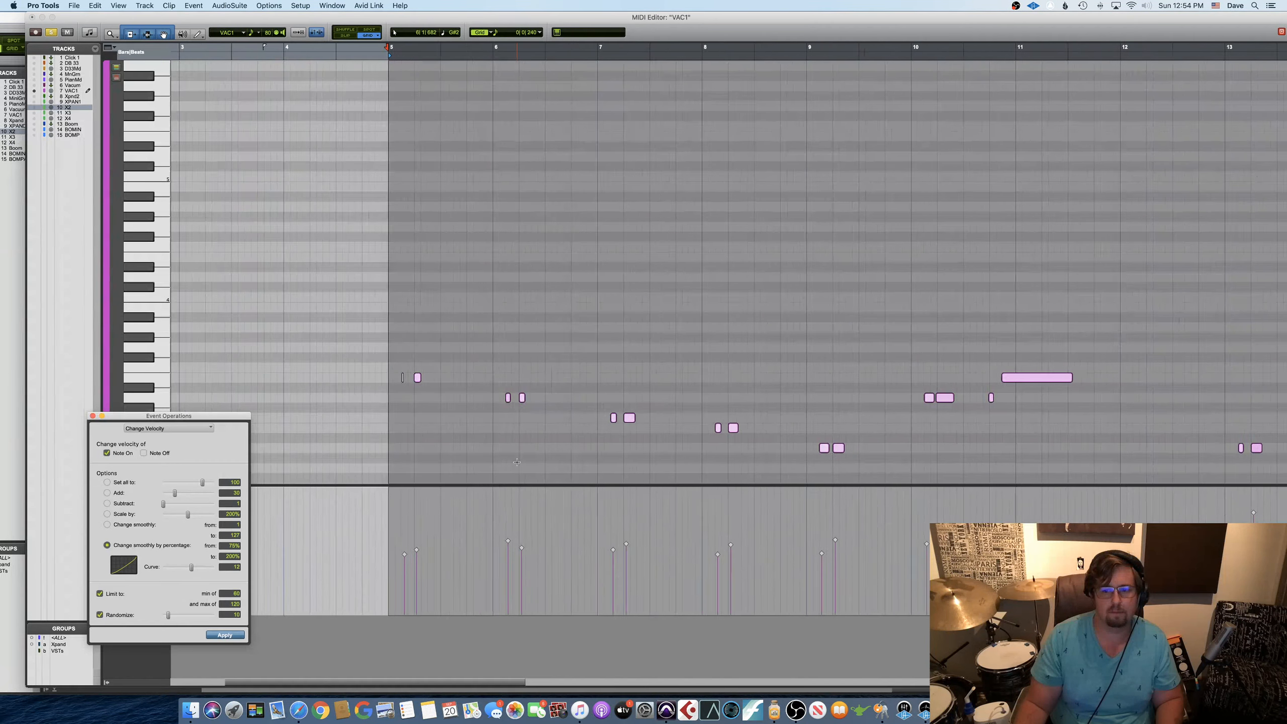
{"action": "scroll", "coordinate": [516, 462], "scroll_direction": "right", "scroll_amount": 5}
{"action": "scroll", "coordinate": [485, 460], "scroll_direction": "right", "scroll_amount": 7}
{"action": "scroll", "coordinate": [485, 459], "scroll_direction": "left", "scroll_amount": 9}
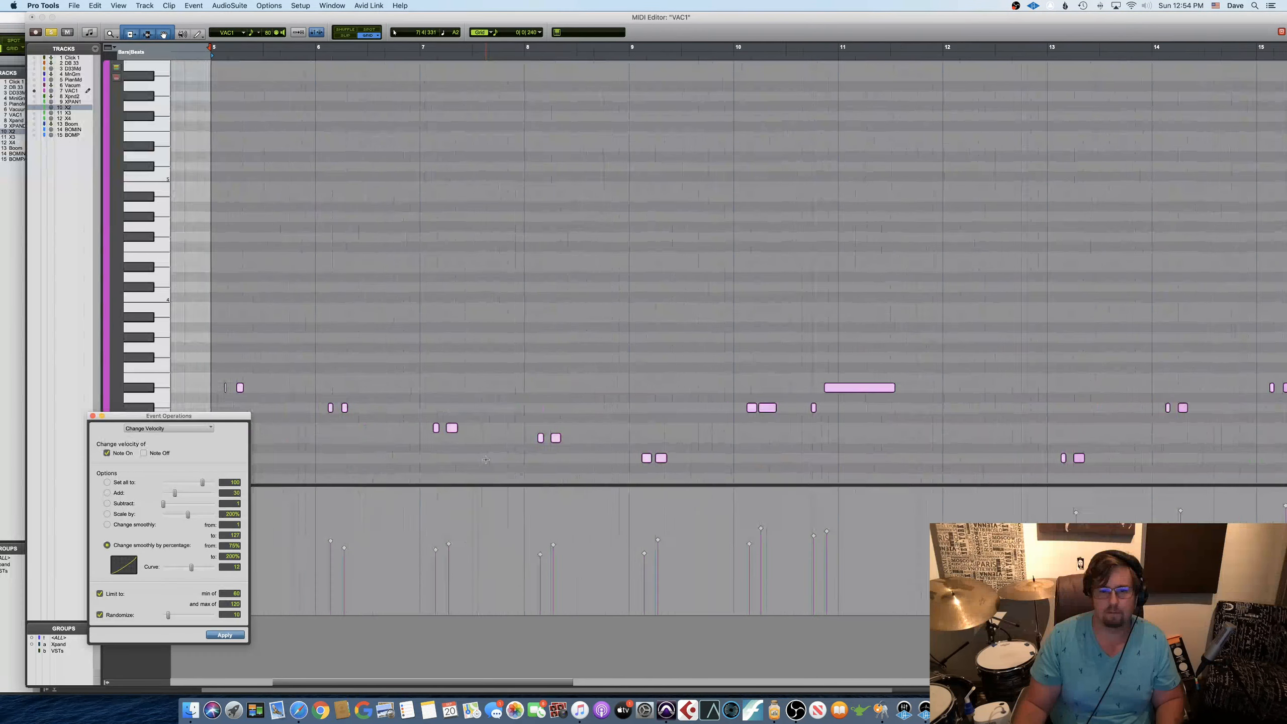
{"action": "left_click", "coordinate": [429, 315]}
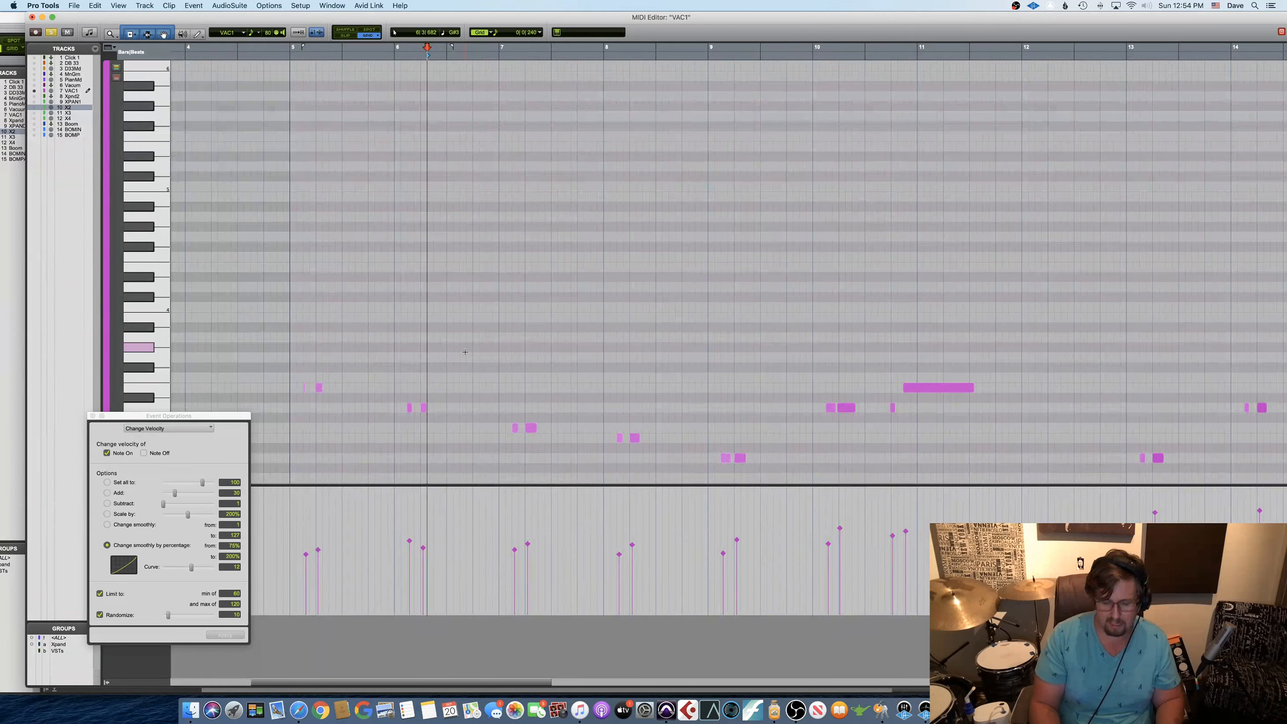
{"action": "key", "text": "r"}
{"action": "key", "text": "r"}
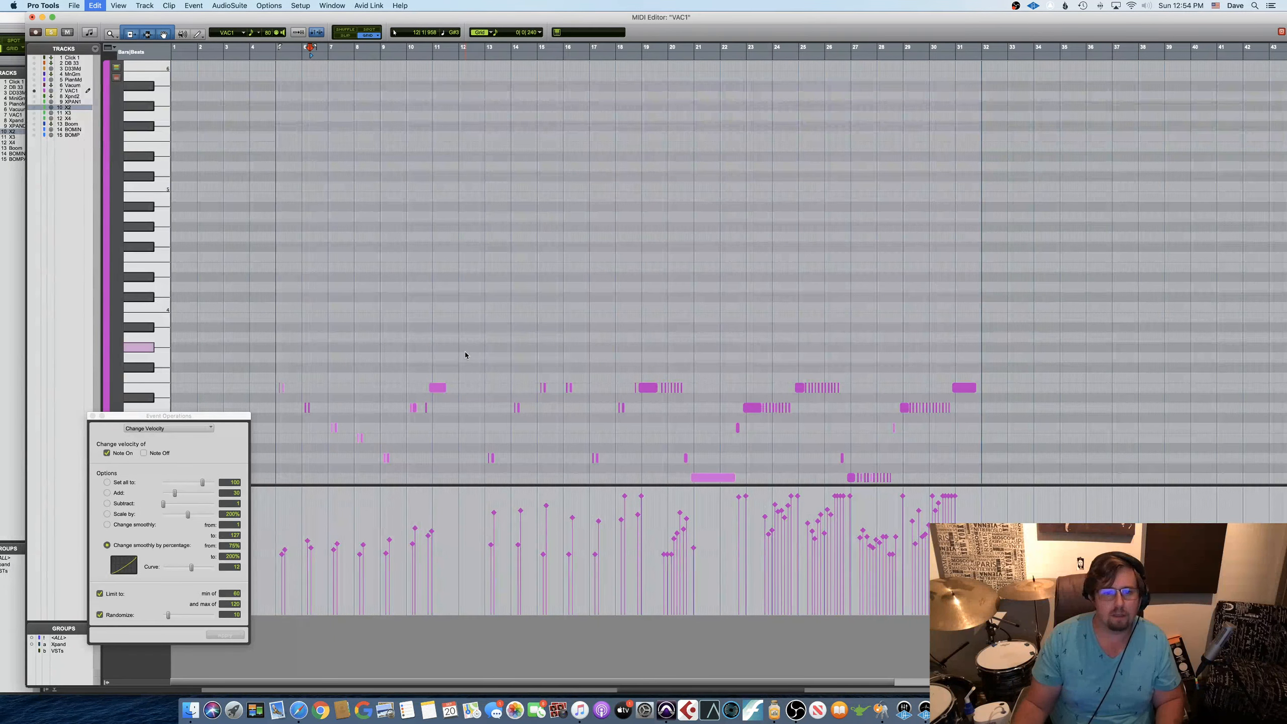
Undo the smooth velocity change, and set all note velocities to 100 with limits of 60 to 120 and randomization of 10.
{"action": "key", "text": "super+a"}
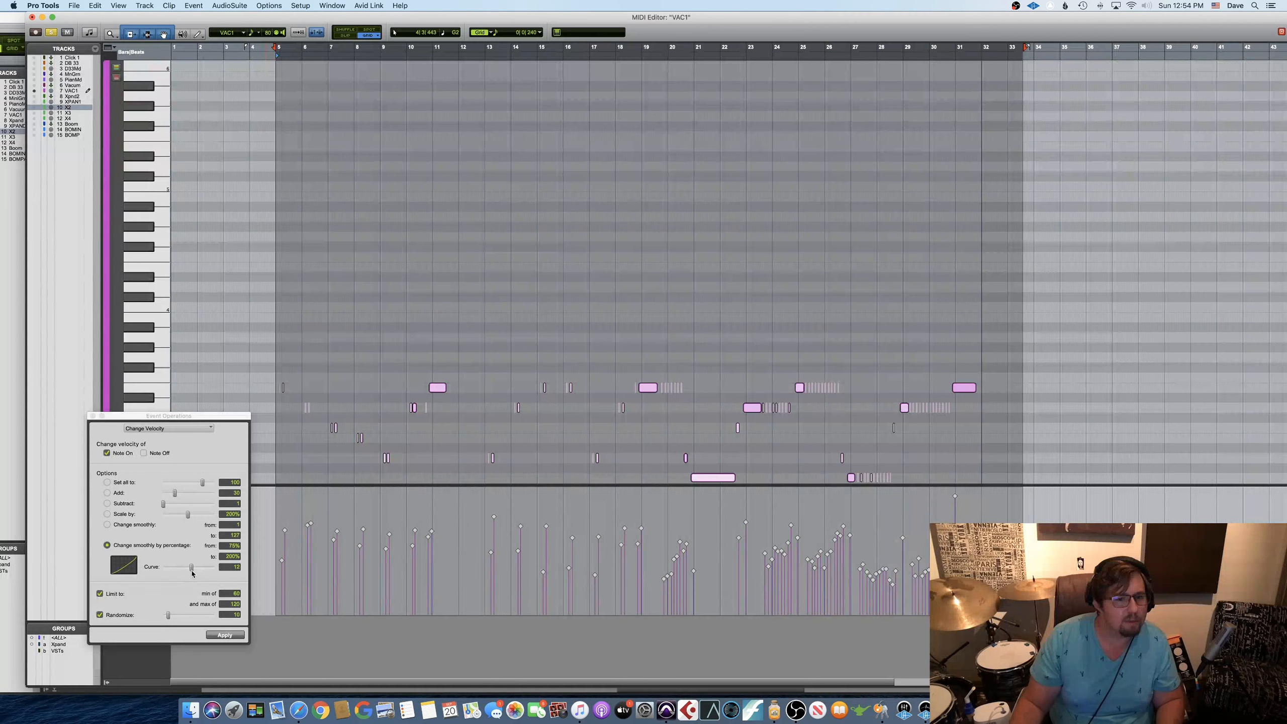
{"action": "left_click", "coordinate": [109, 484]}
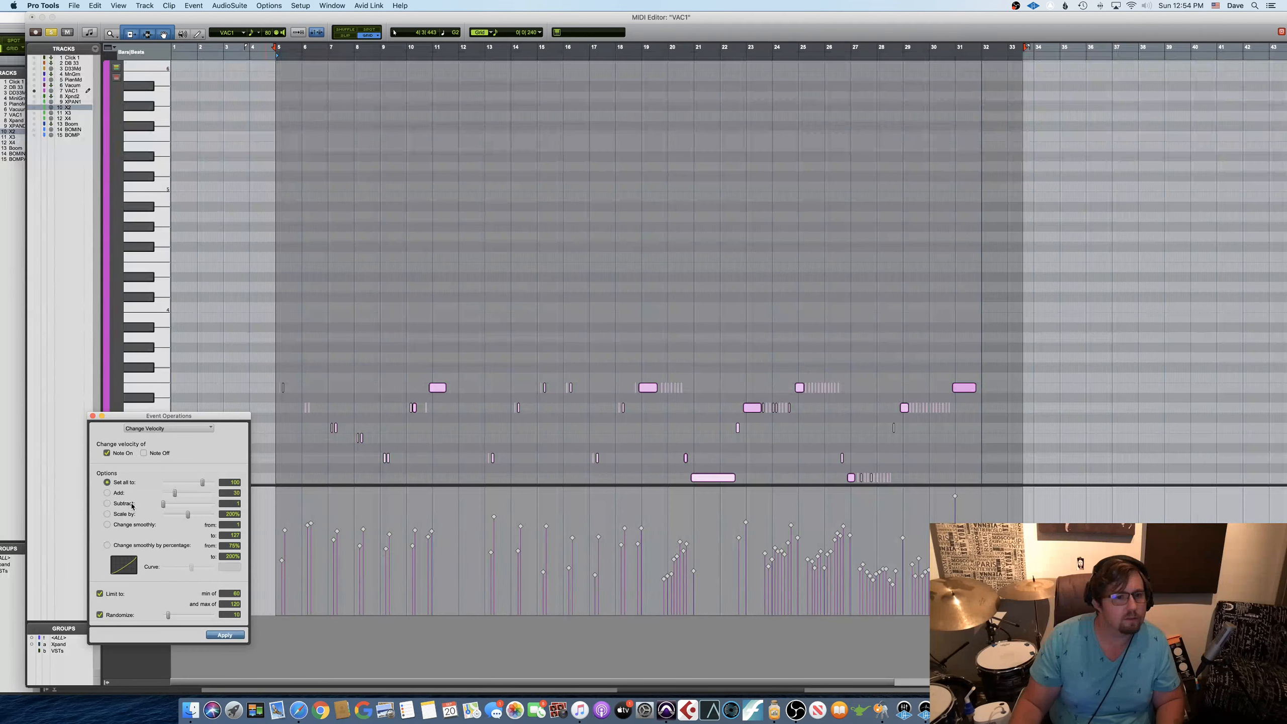
{"action": "left_click", "coordinate": [224, 635]}
{"action": "left_click", "coordinate": [453, 422]}
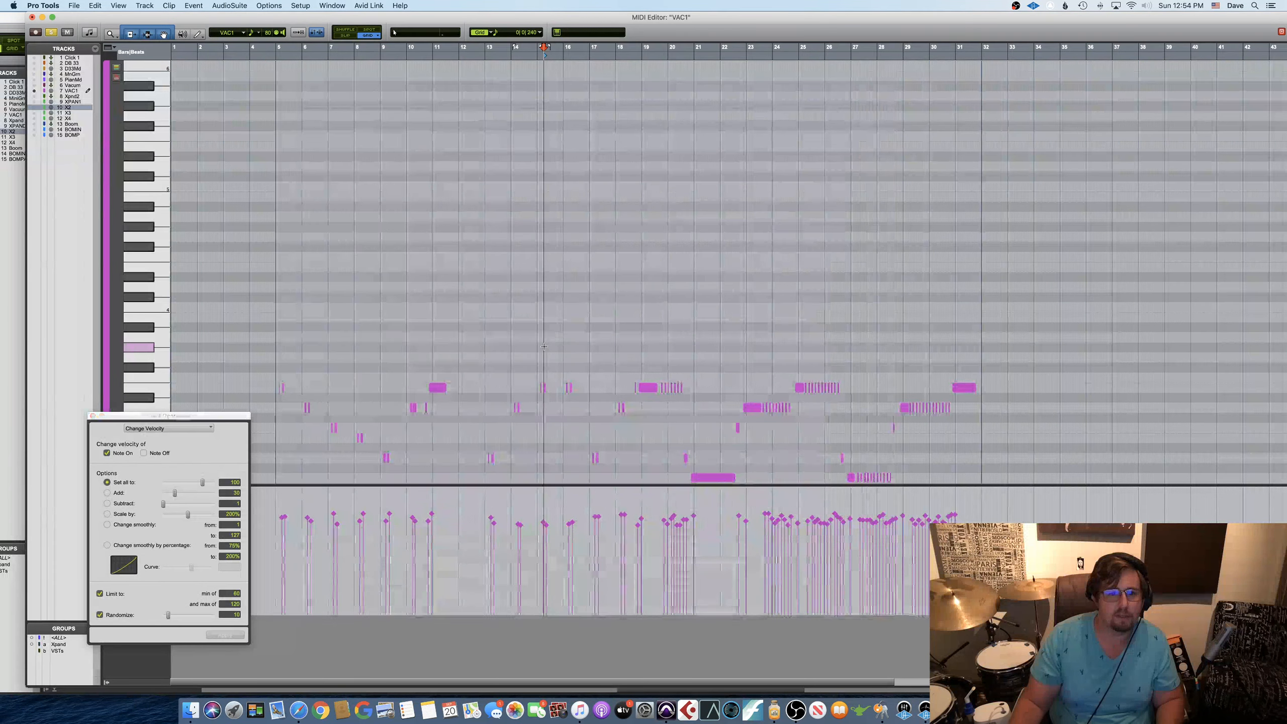
{"action": "scroll", "coordinate": [395, 443], "scroll_direction": "down", "scroll_amount": 1}
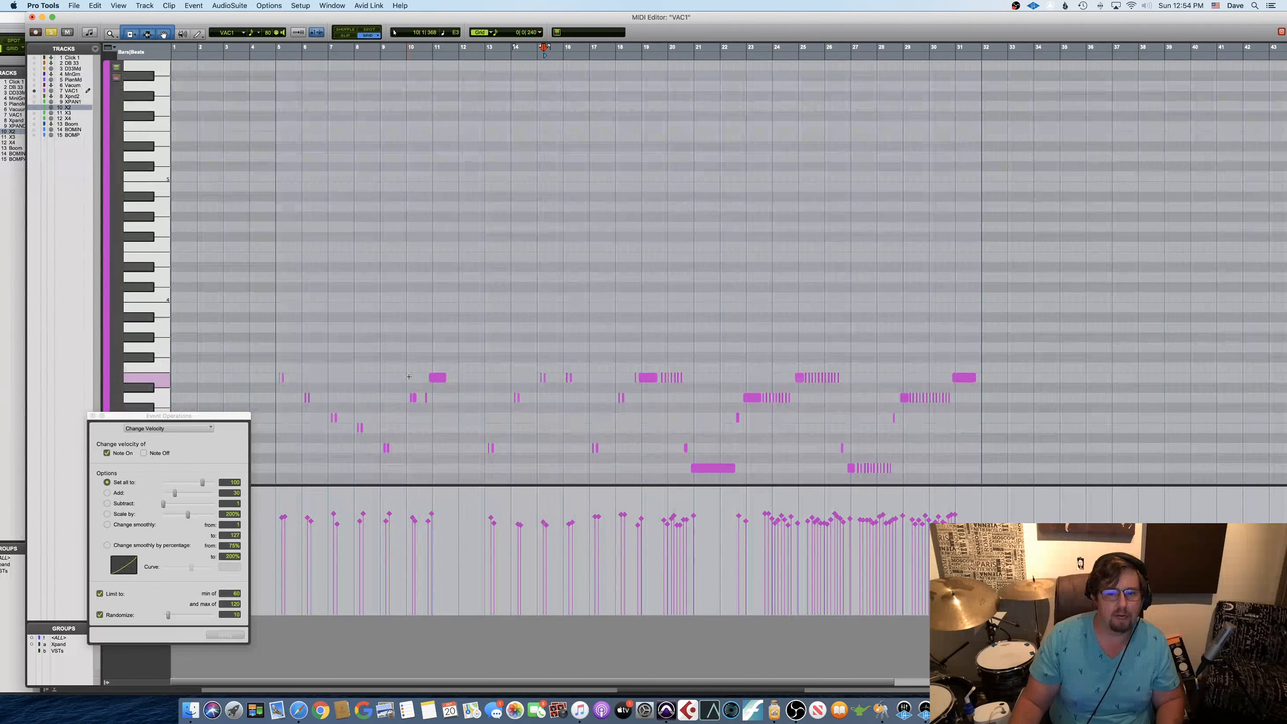
Undo the set-all velocity change, and try scaling the velocities by 59% with the upper limit set to 127.
{"action": "key", "text": "super+z"}
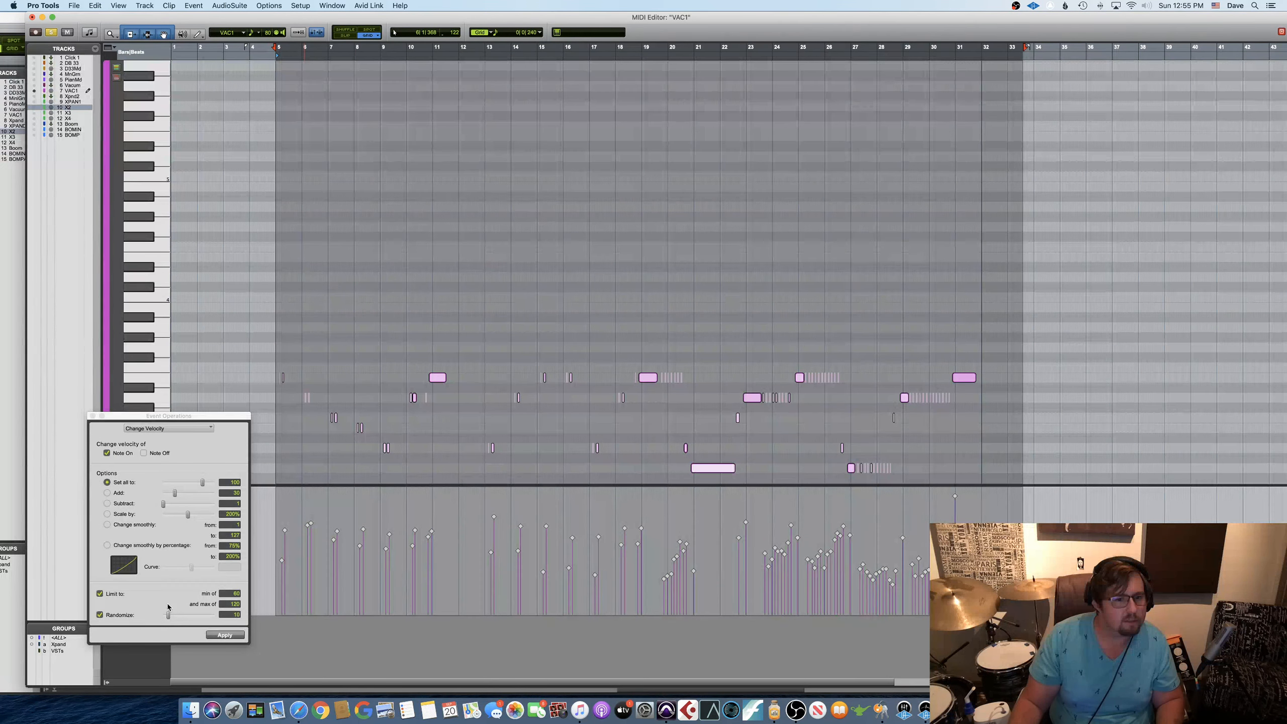
{"action": "left_click", "coordinate": [233, 603]}
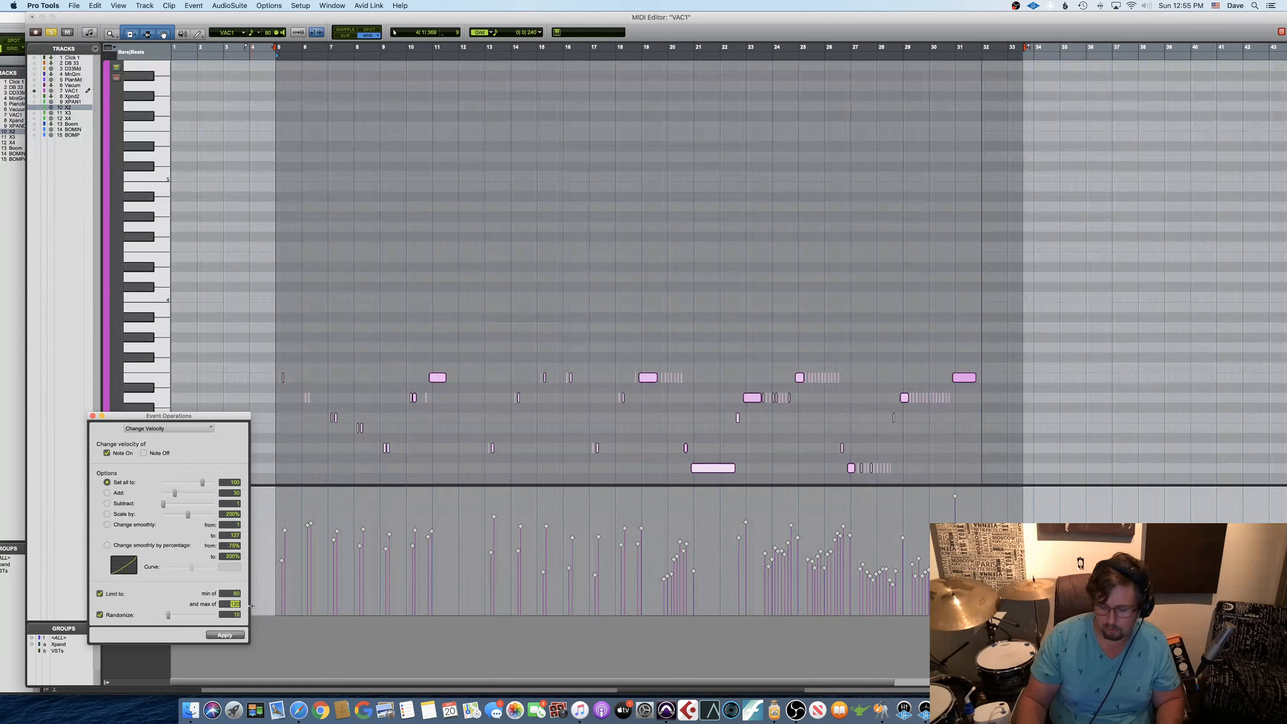
{"action": "type", "text": "127"}
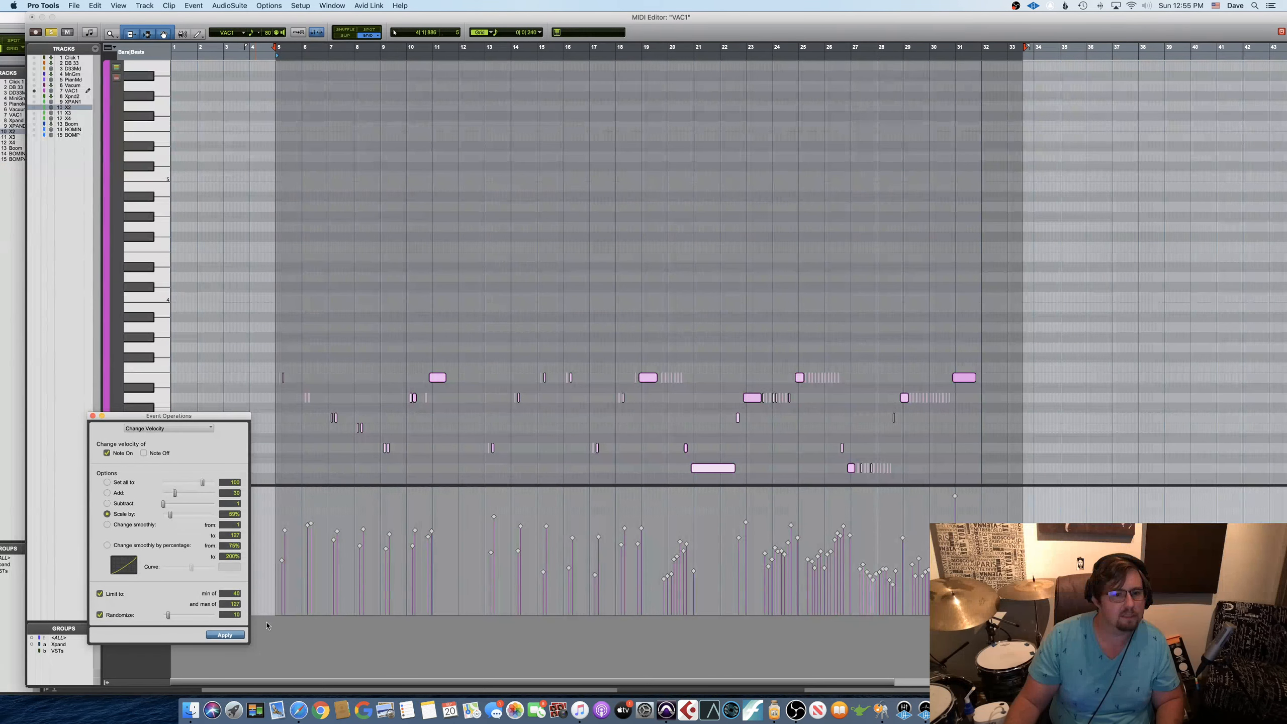
{"action": "left_click", "coordinate": [241, 637]}
{"action": "key", "text": "super+z"}
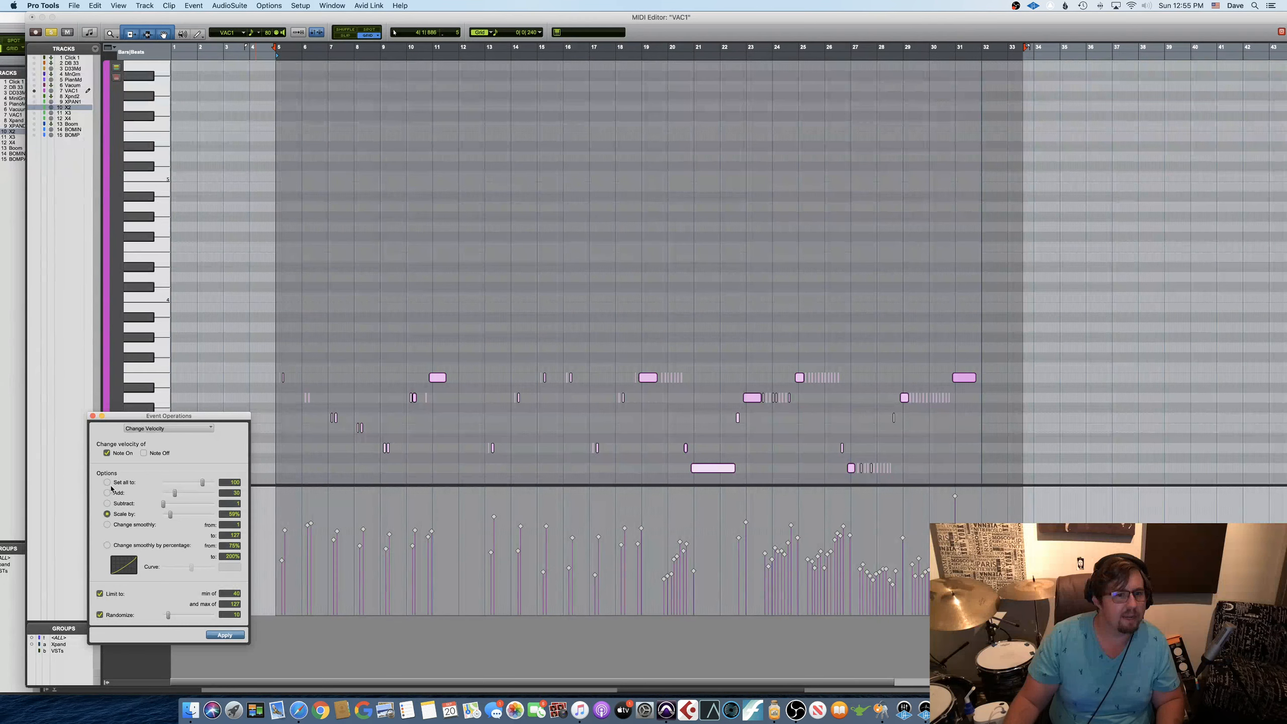
Try setting all note velocities to 100 with a maximum of 127, undo the change, and clear the note selection.
{"action": "left_click", "coordinate": [233, 636]}
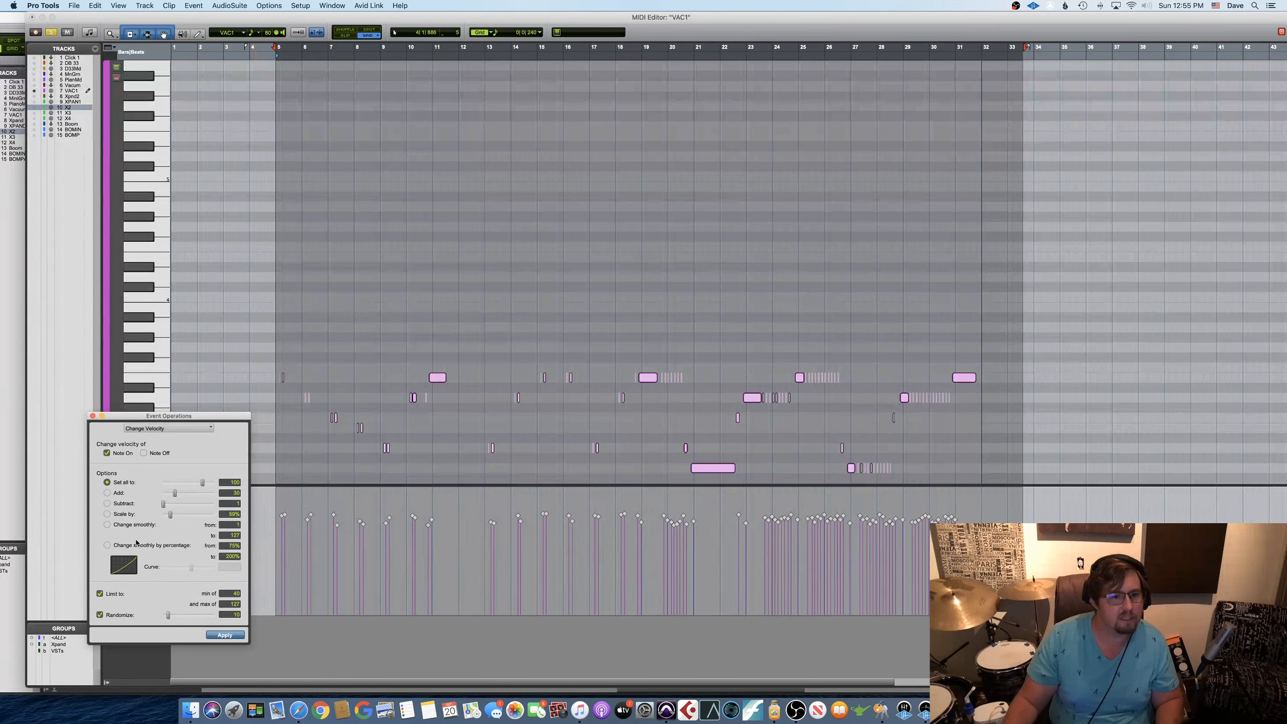
{"action": "key", "text": "Return"}
{"action": "left_click", "coordinate": [841, 250]}
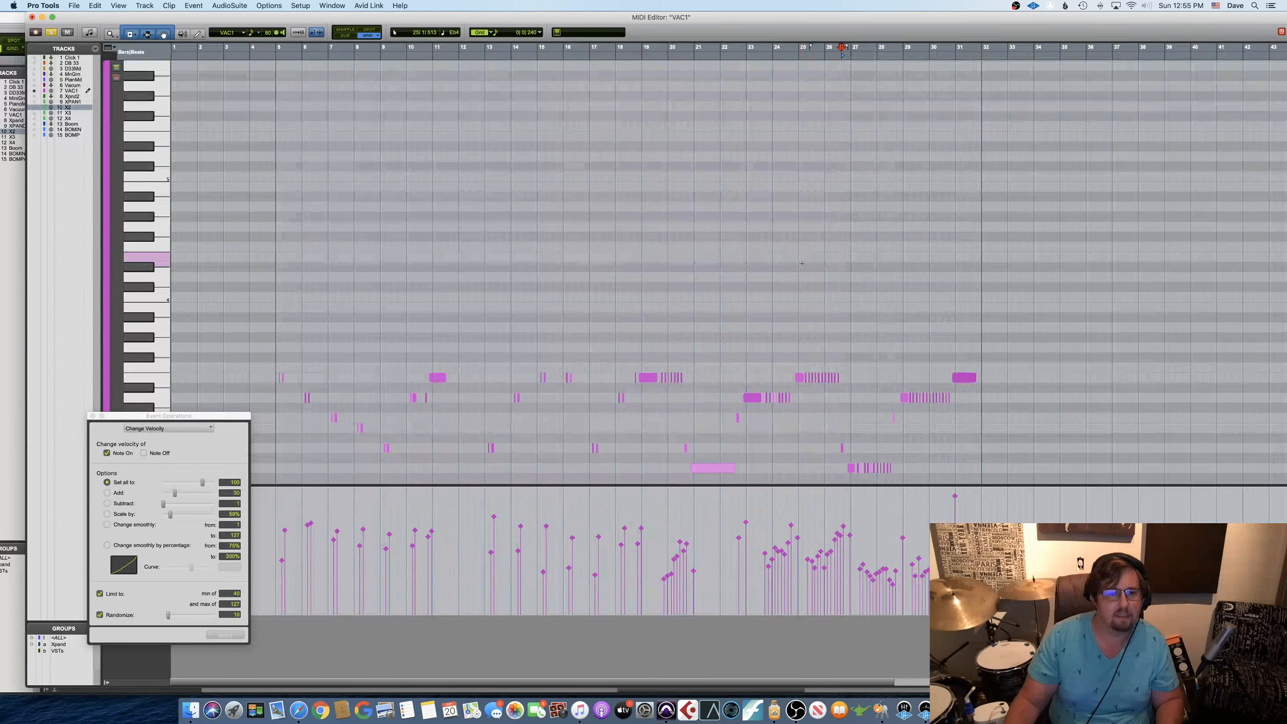
{"action": "scroll", "coordinate": [376, 274], "scroll_direction": "down", "scroll_amount": 1}
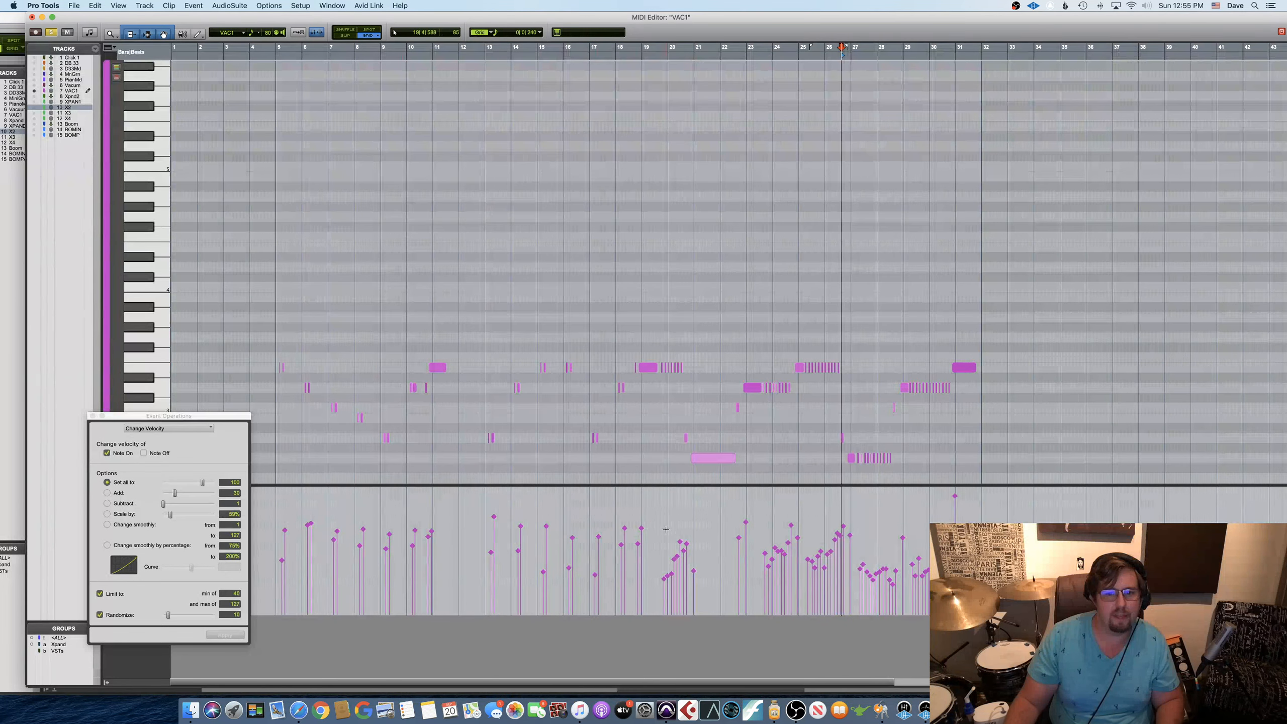
{"action": "left_click_drag", "start_coordinate": [657, 562], "coordinate": [671, 582]}
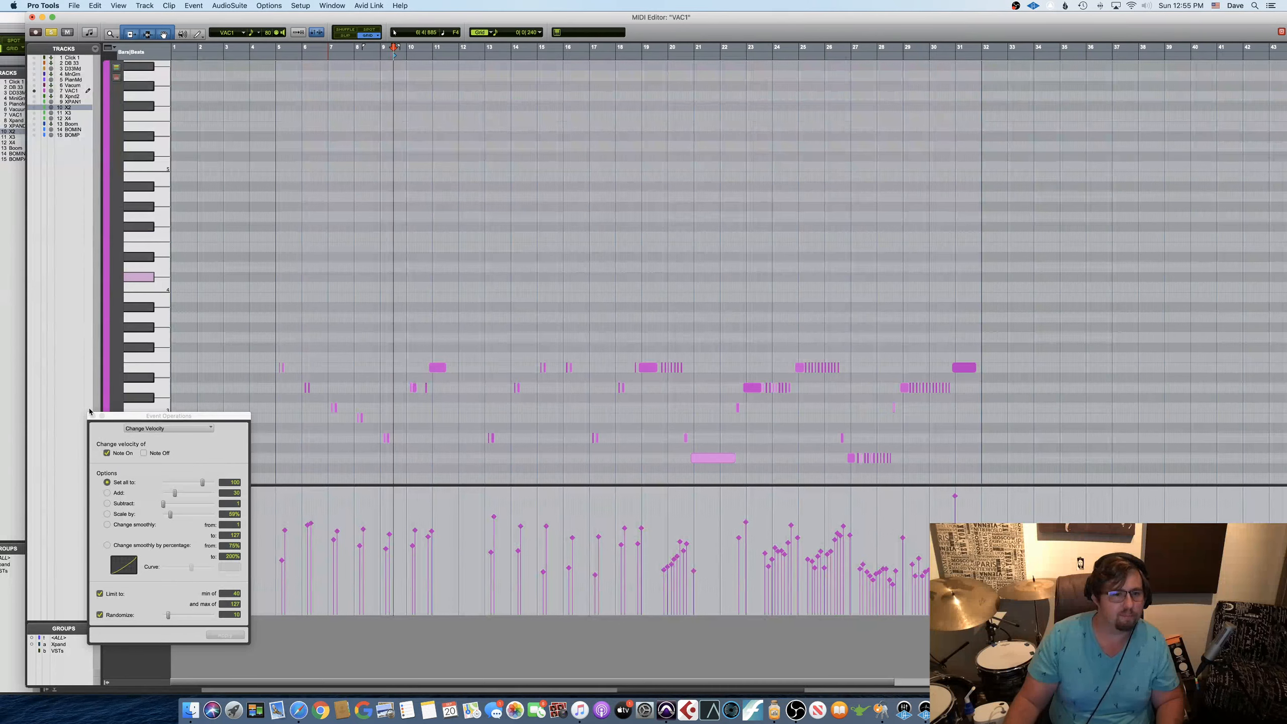
Switch the event operation to Change Duration and select the short notes from bar 5 up to the long note before bar 11.
{"action": "left_click", "coordinate": [177, 429]}
{"action": "left_click", "coordinate": [184, 443]}
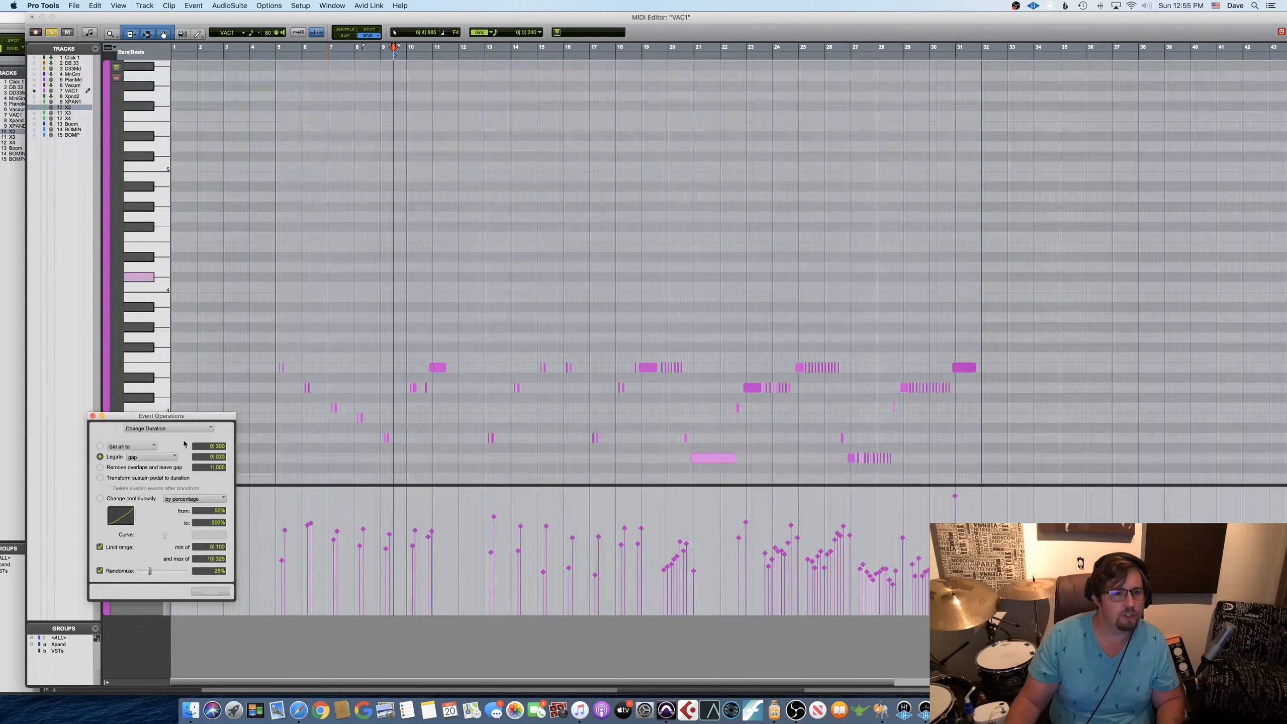
{"action": "key", "text": "super+bracketright"}
{"action": "key", "text": "super+bracketright"}
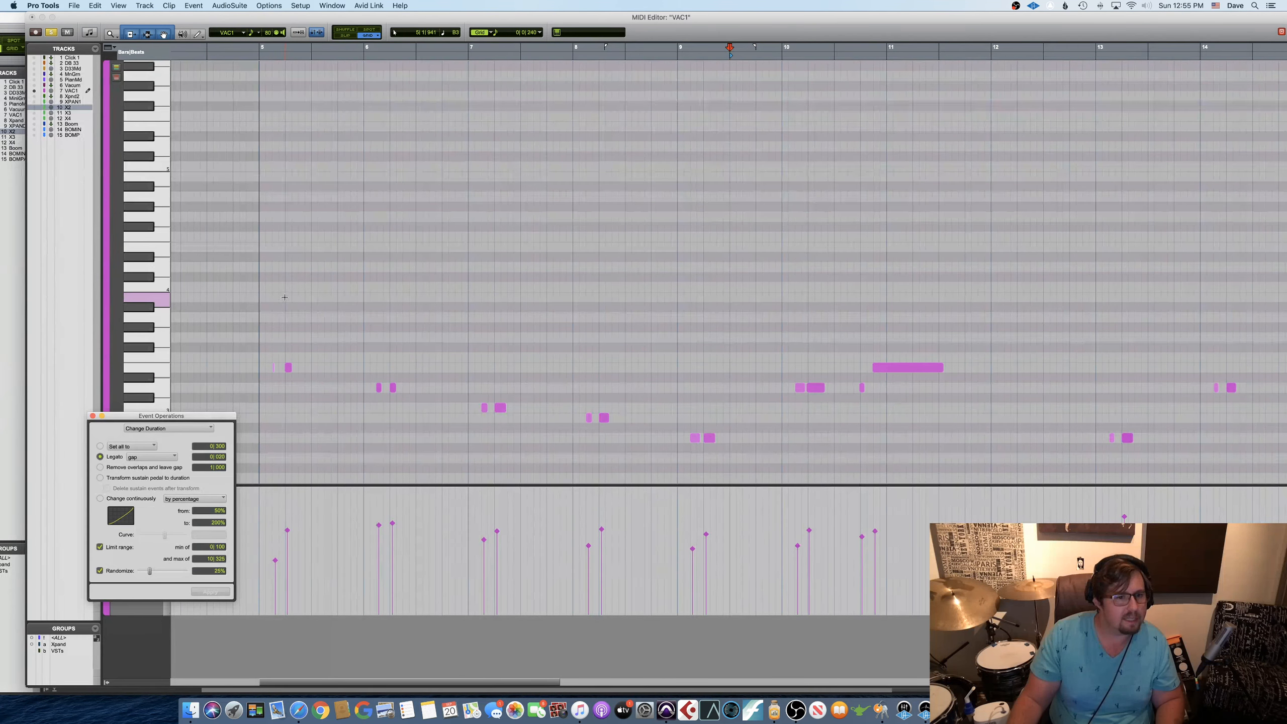
{"action": "left_click_drag", "start_coordinate": [289, 304], "coordinate": [860, 455]}
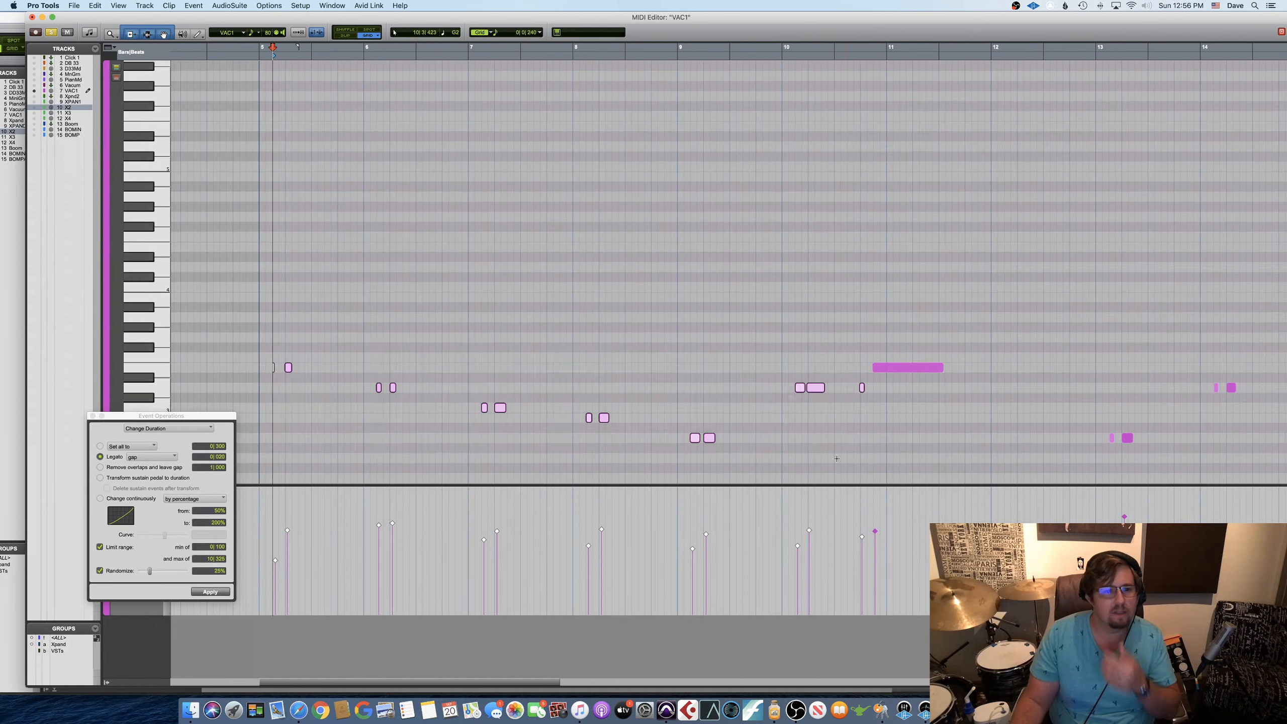
Set the duration of all selected notes to 0|200, and play back the result from bar 5.
{"action": "left_click", "coordinate": [100, 447]}
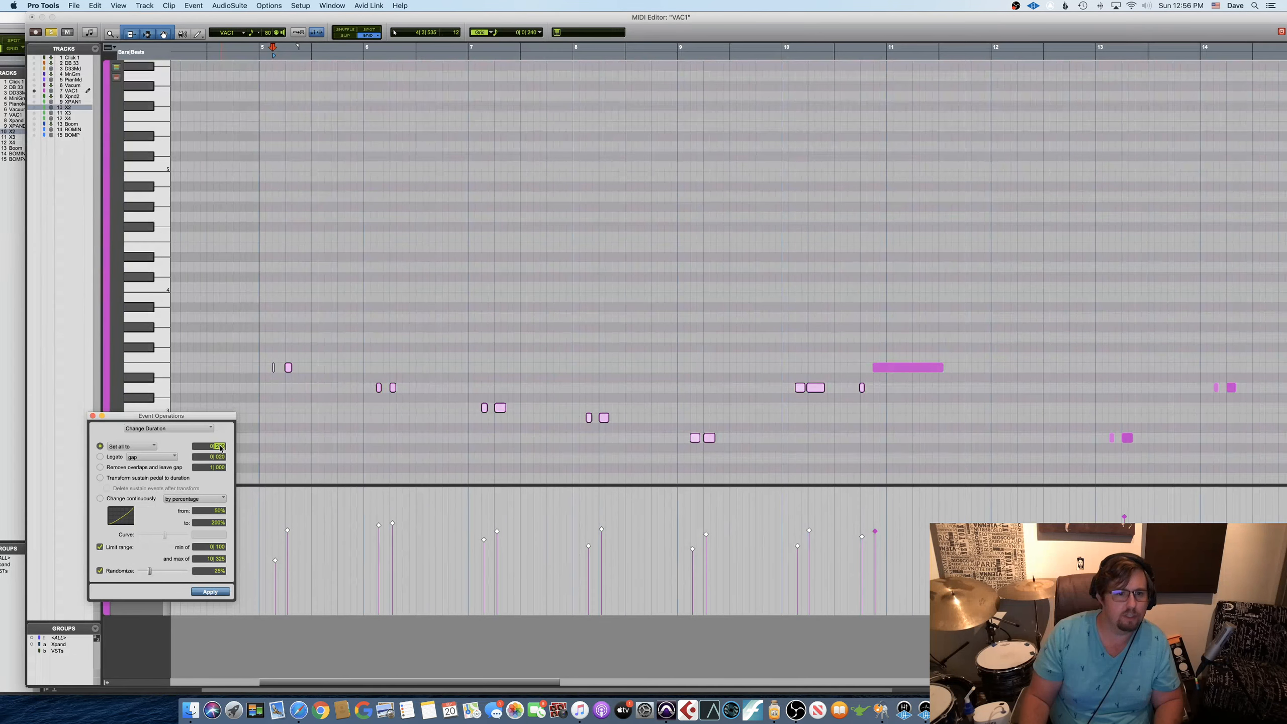
{"action": "left_click", "coordinate": [224, 593]}
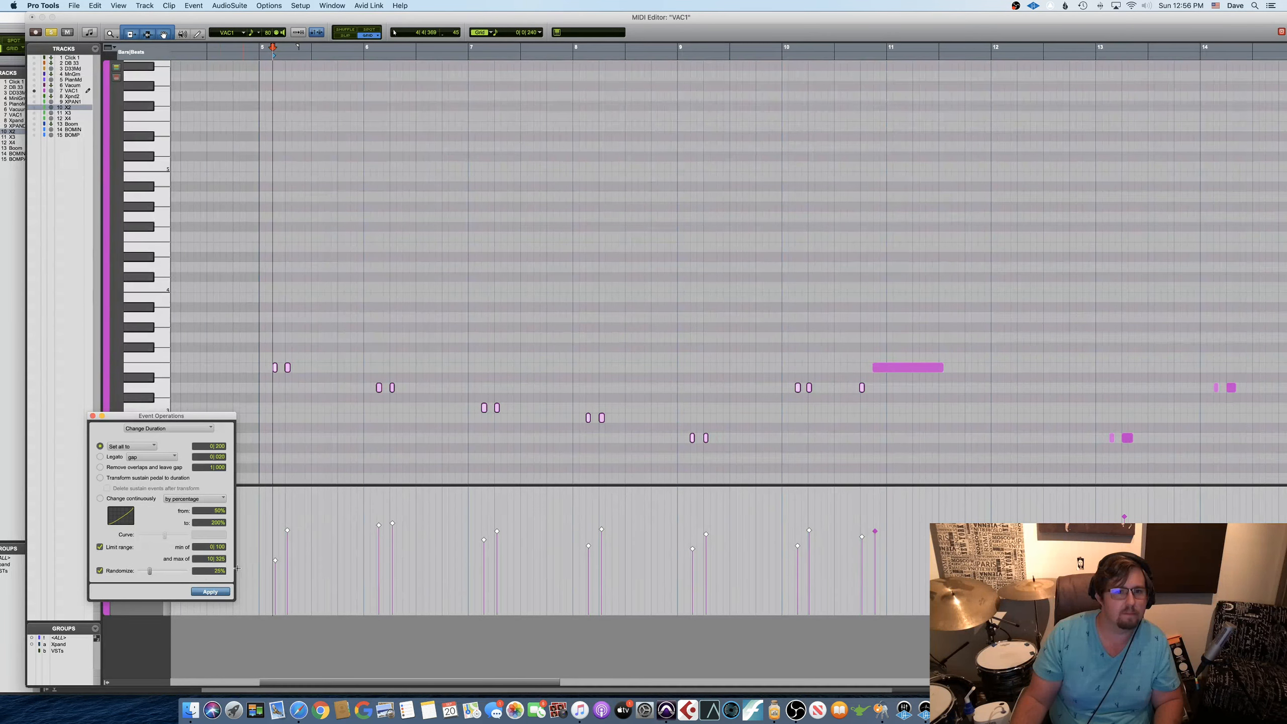
{"action": "key", "text": "space"}
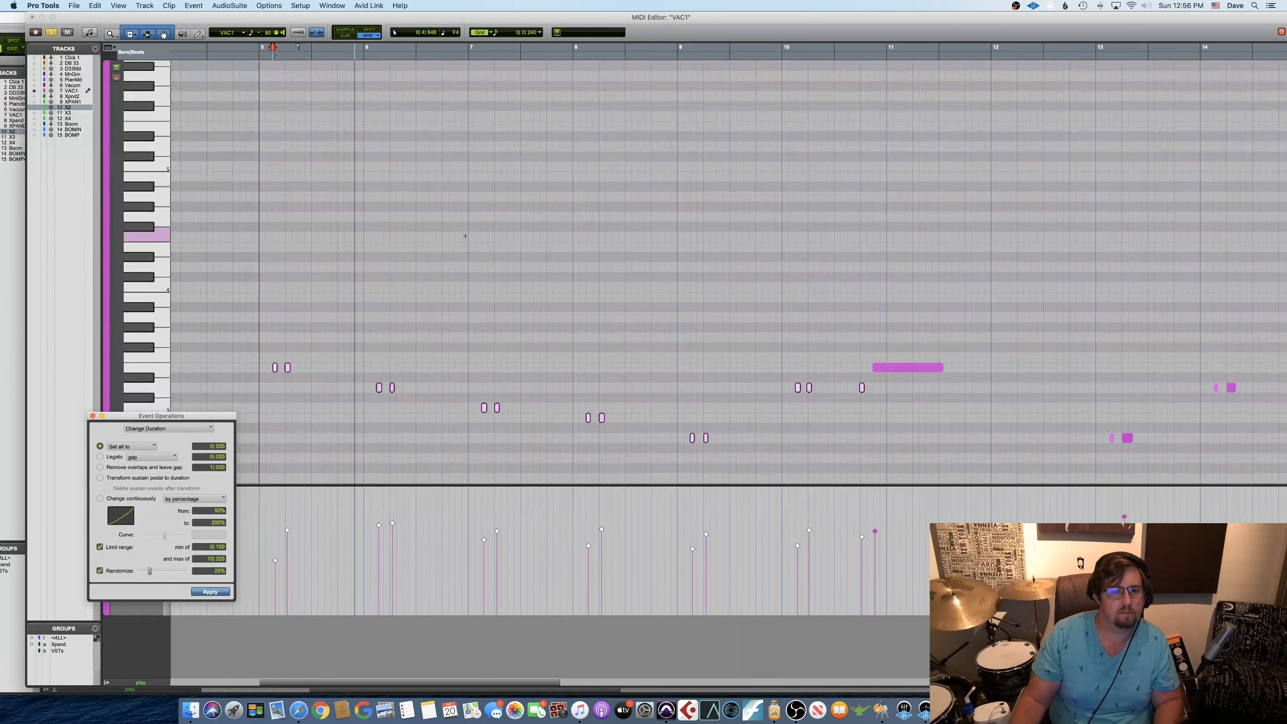
{"action": "scroll", "coordinate": [565, 315], "scroll_direction": "right", "scroll_amount": 2}
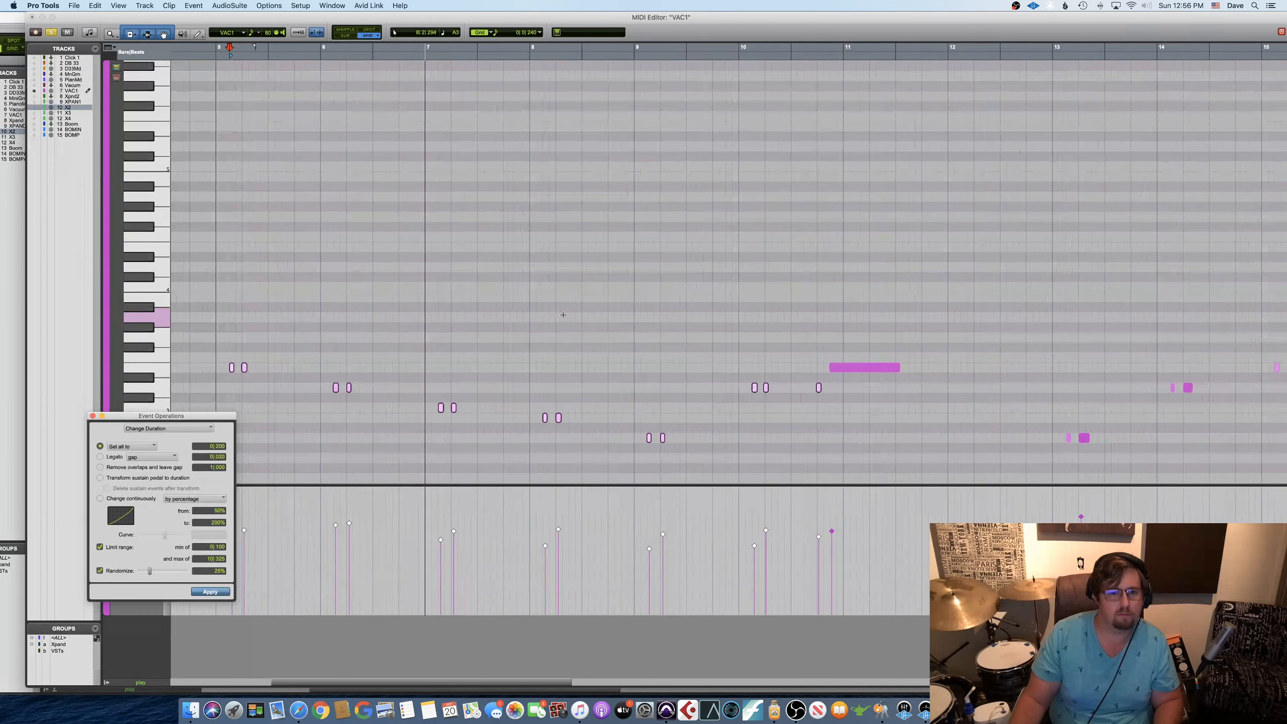
{"action": "key", "text": "space"}
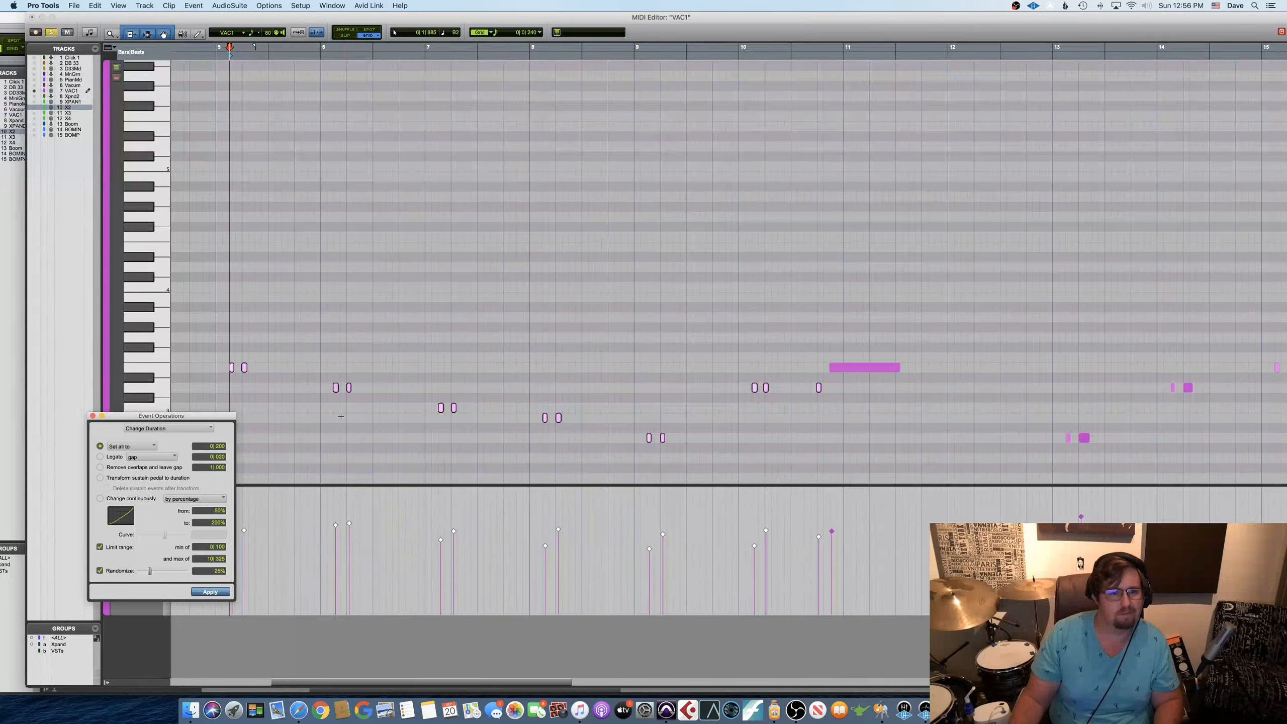
Replace the previous duration change with a duration of 0|300 for all selected notes, and play back the result from bar 5.
{"action": "left_click", "coordinate": [210, 591]}
{"action": "left_click", "coordinate": [219, 446]}
{"action": "type", "text": "300"}
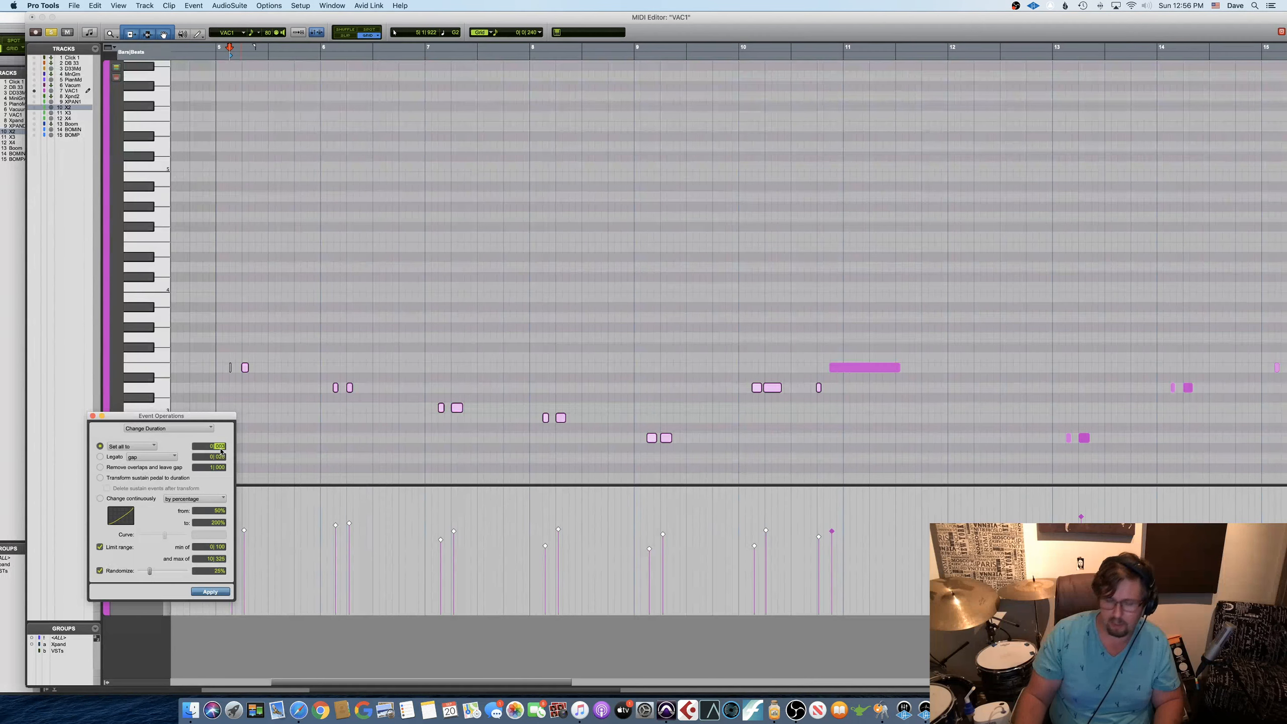
{"action": "left_click", "coordinate": [210, 591]}
{"action": "key", "text": "space"}
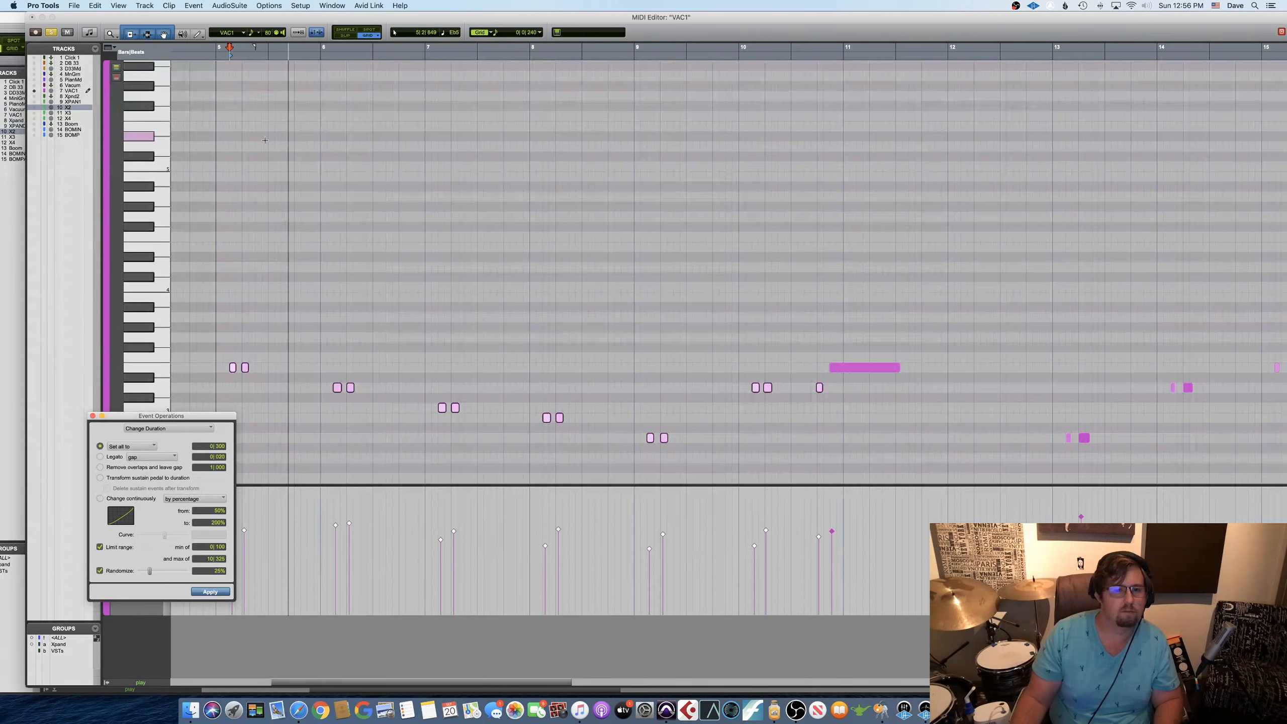
{"action": "scroll", "coordinate": [304, 129], "scroll_direction": "right", "scroll_amount": 2}
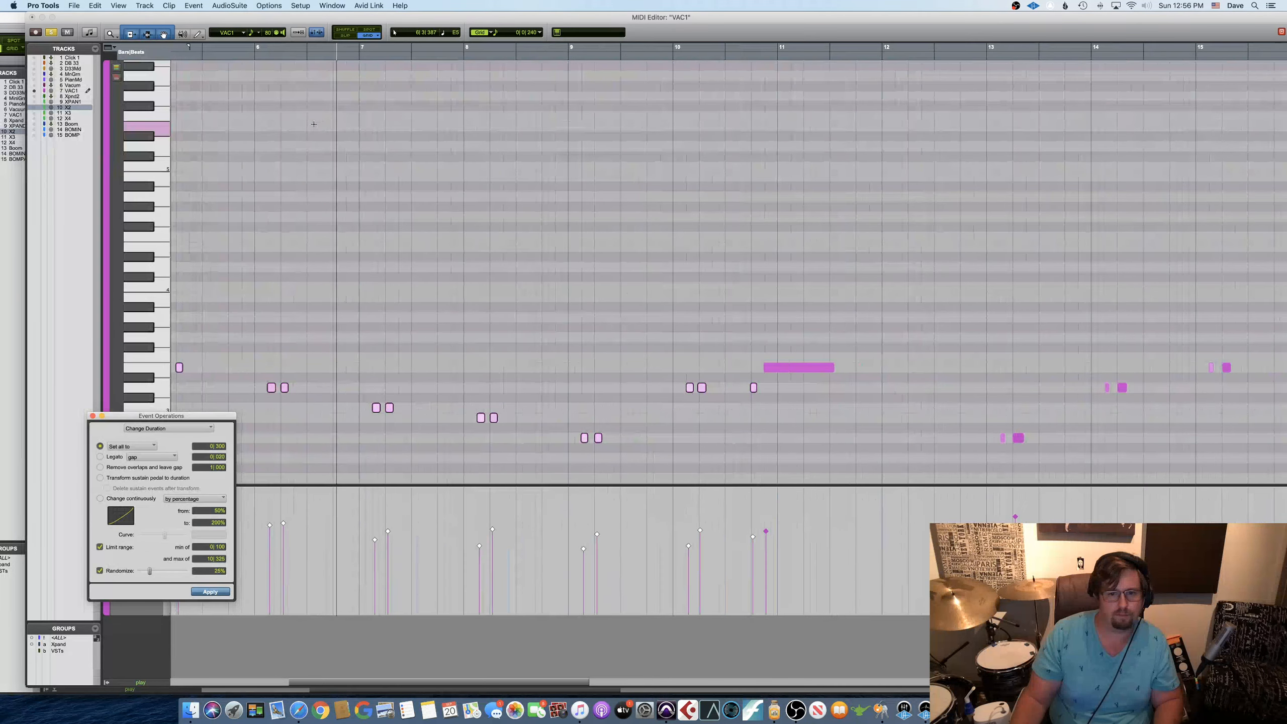
{"action": "scroll", "coordinate": [498, 94], "scroll_direction": "right", "scroll_amount": 2}
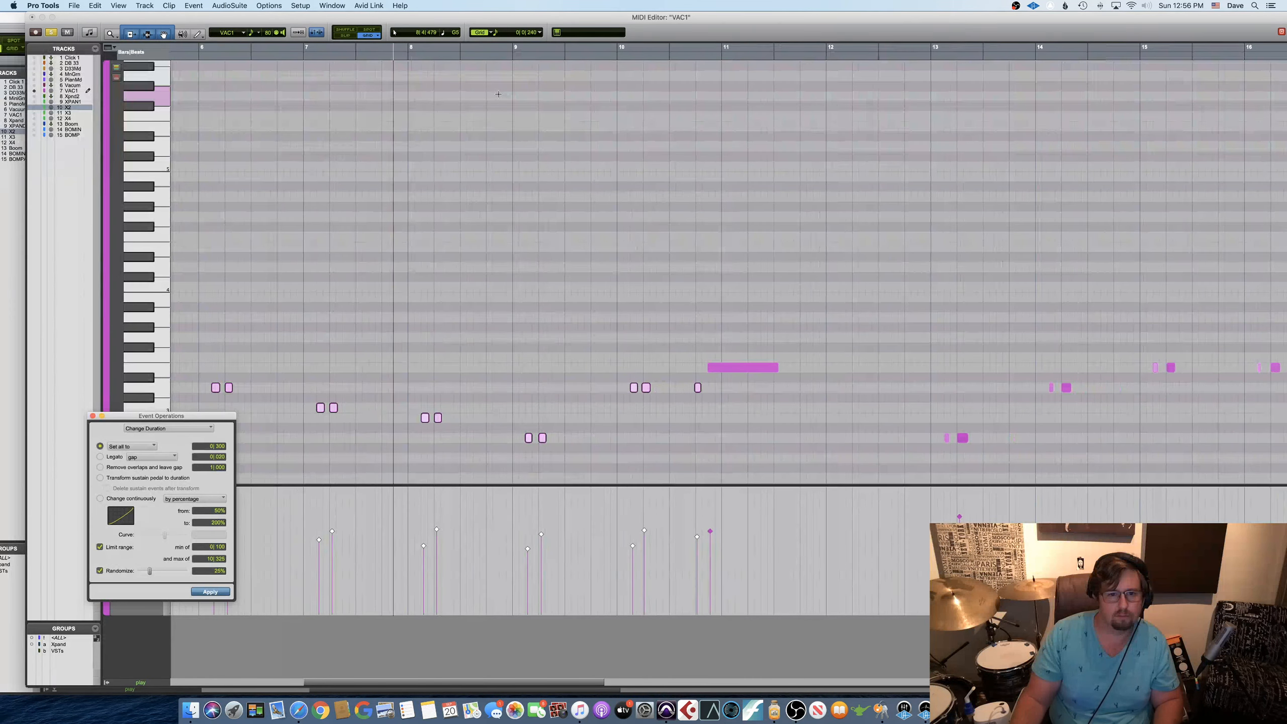
Keep auditioning the changed note durations through bar 11, and stop playback.
{"action": "scroll", "coordinate": [496, 94], "scroll_direction": "right", "scroll_amount": 3}
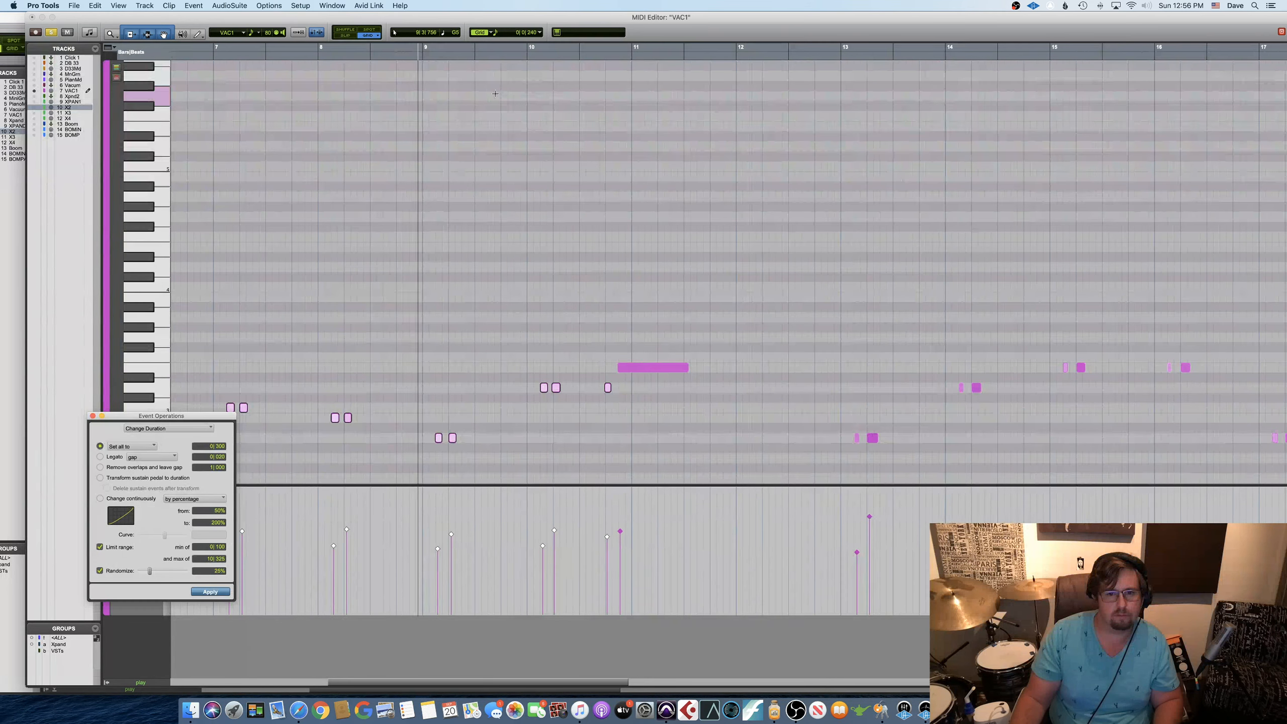
{"action": "scroll", "coordinate": [495, 94], "scroll_direction": "right", "scroll_amount": 3}
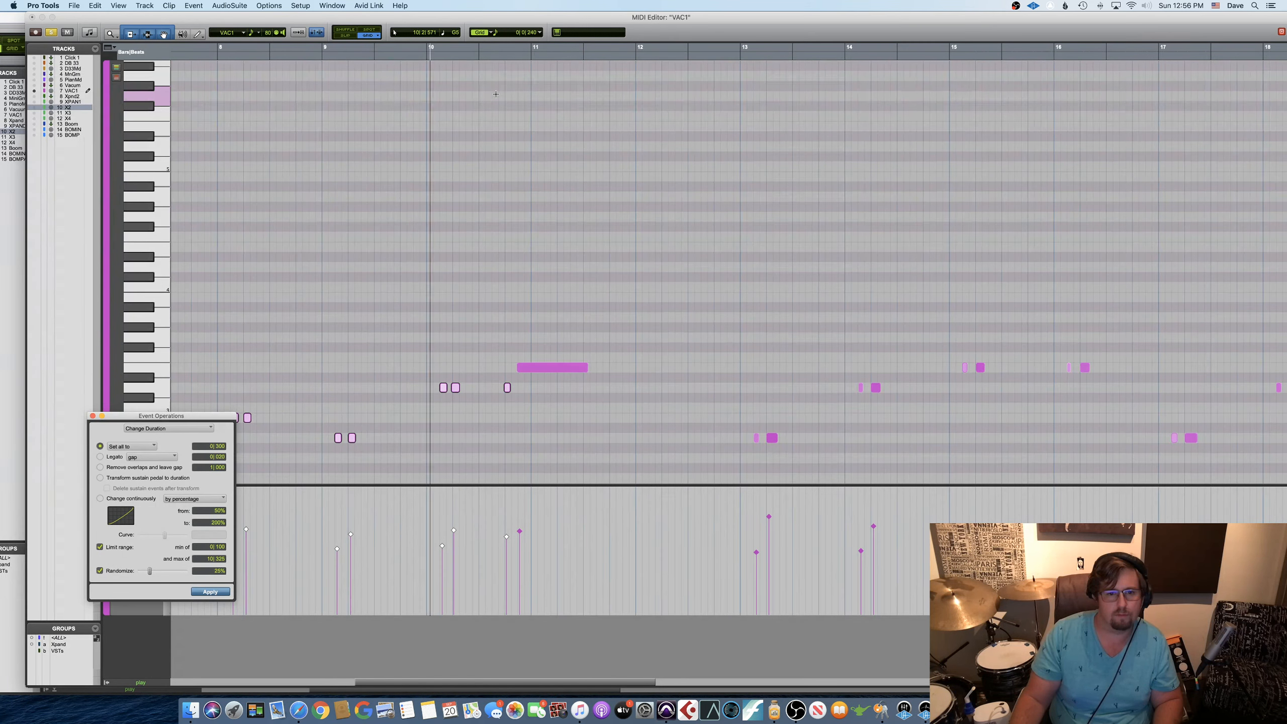
{"action": "scroll", "coordinate": [495, 94], "scroll_direction": "right", "scroll_amount": 2}
{"action": "scroll", "coordinate": [496, 95], "scroll_direction": "right", "scroll_amount": 1}
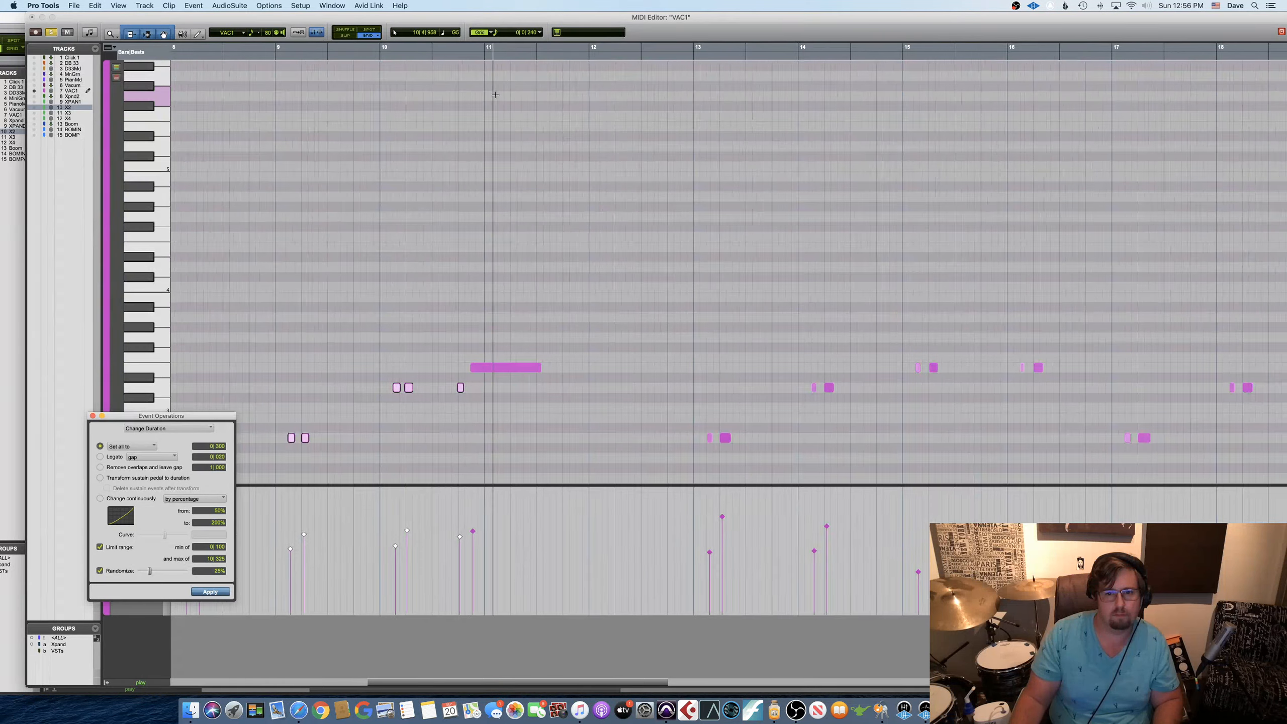
{"action": "scroll", "coordinate": [495, 95], "scroll_direction": "right", "scroll_amount": 3}
{"action": "key", "text": "space"}
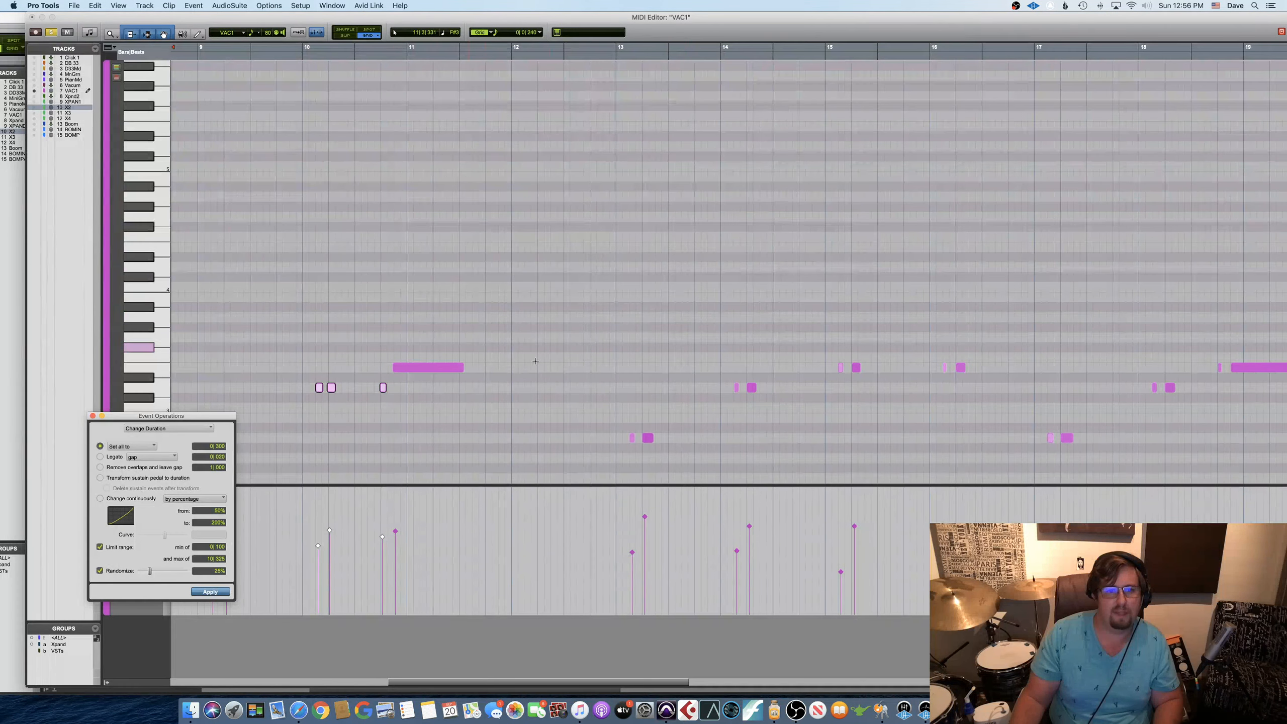
Extend the long note before bar 11 with the Legato gap duration option, and trim its end to 13|1|240.
{"action": "left_click", "coordinate": [458, 367]}
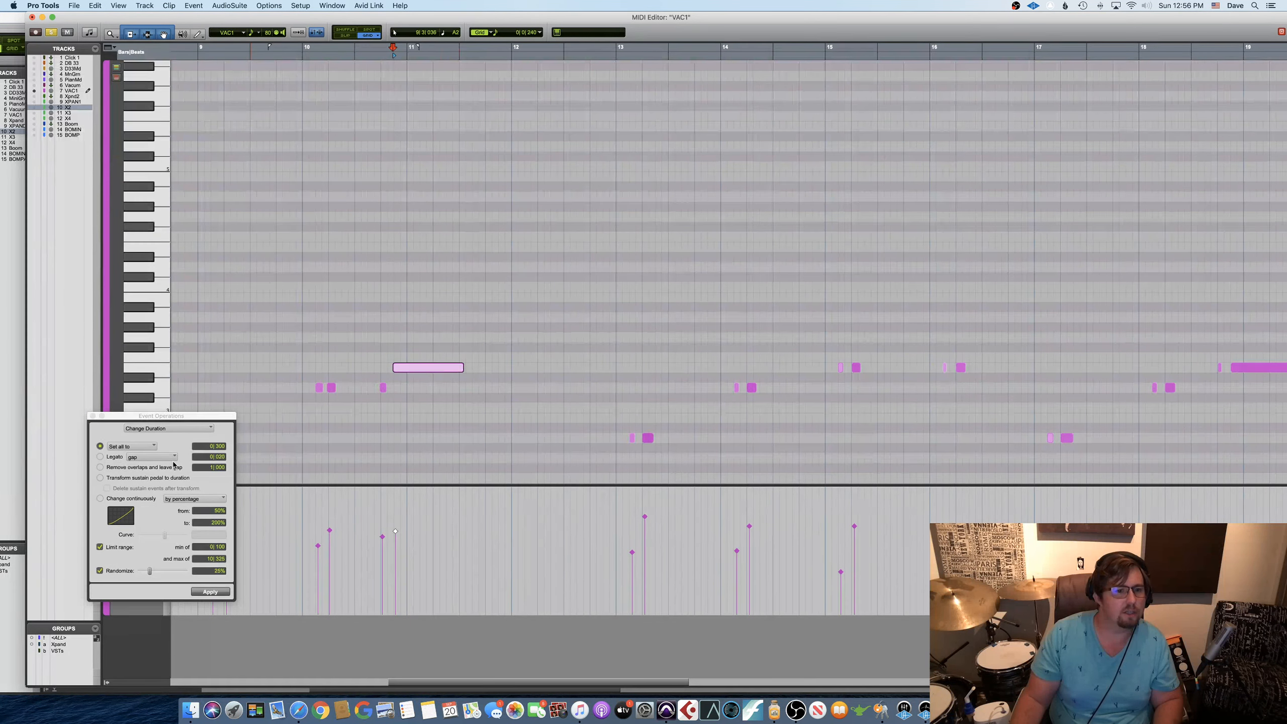
{"action": "left_click", "coordinate": [100, 456]}
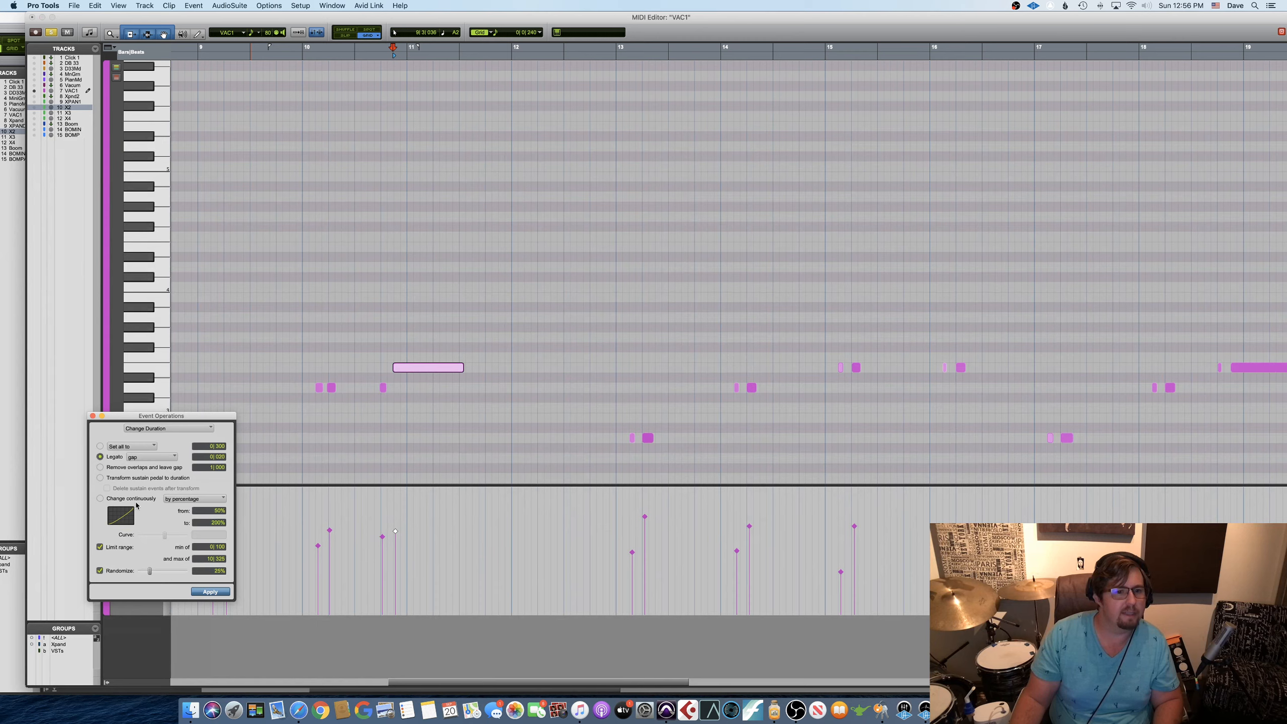
{"action": "left_click", "coordinate": [222, 593]}
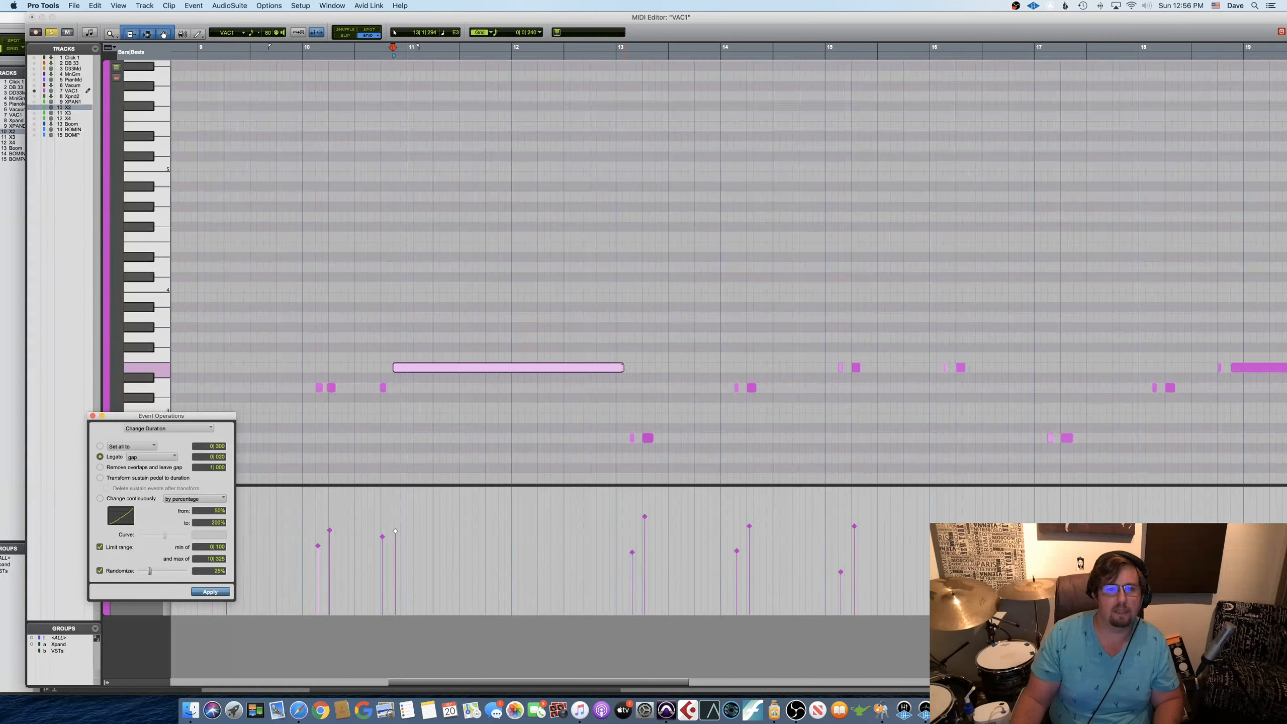
{"action": "mouse_move", "coordinate": [623, 367]}
{"action": "left_mouse_down"}
{"action": "mouse_move", "coordinate": [526, 368]}
{"action": "mouse_move", "coordinate": [624, 390]}
{"action": "left_mouse_up"}
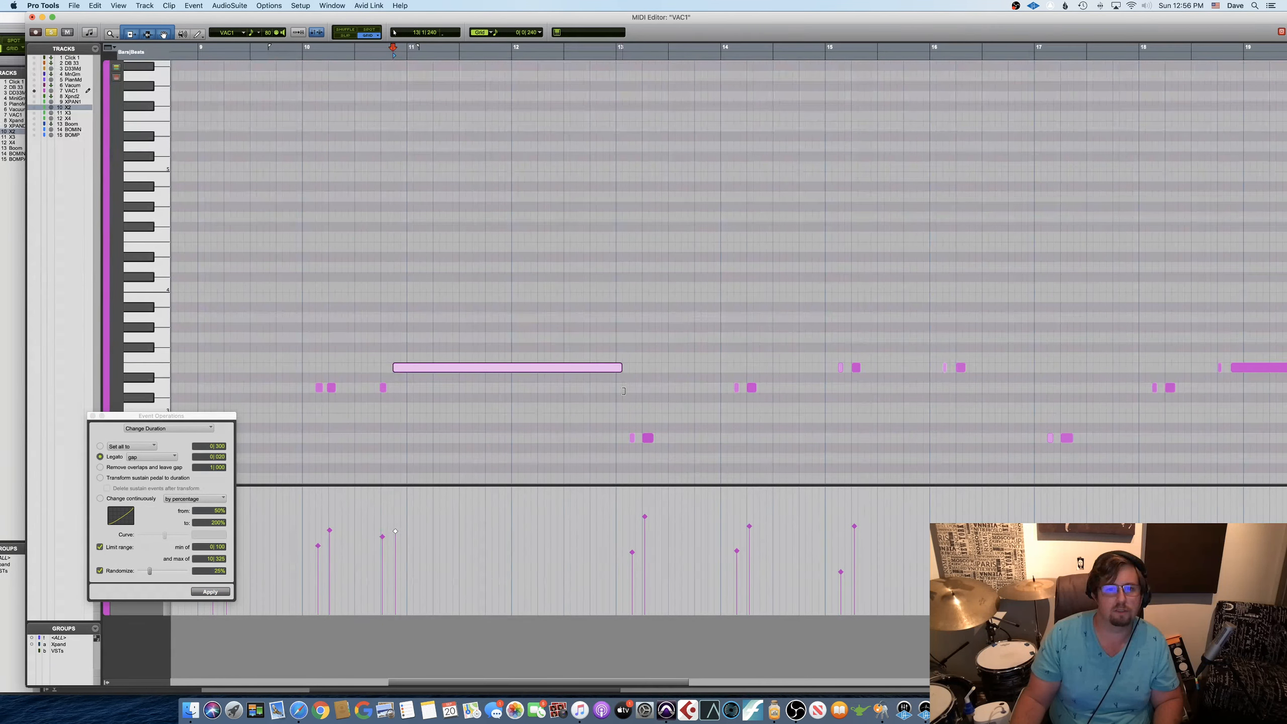
Look through the remaining VAC1 notes from bar 14 to bar 31 for further duration examples.
{"action": "scroll", "coordinate": [624, 390], "scroll_direction": "right", "scroll_amount": 10}
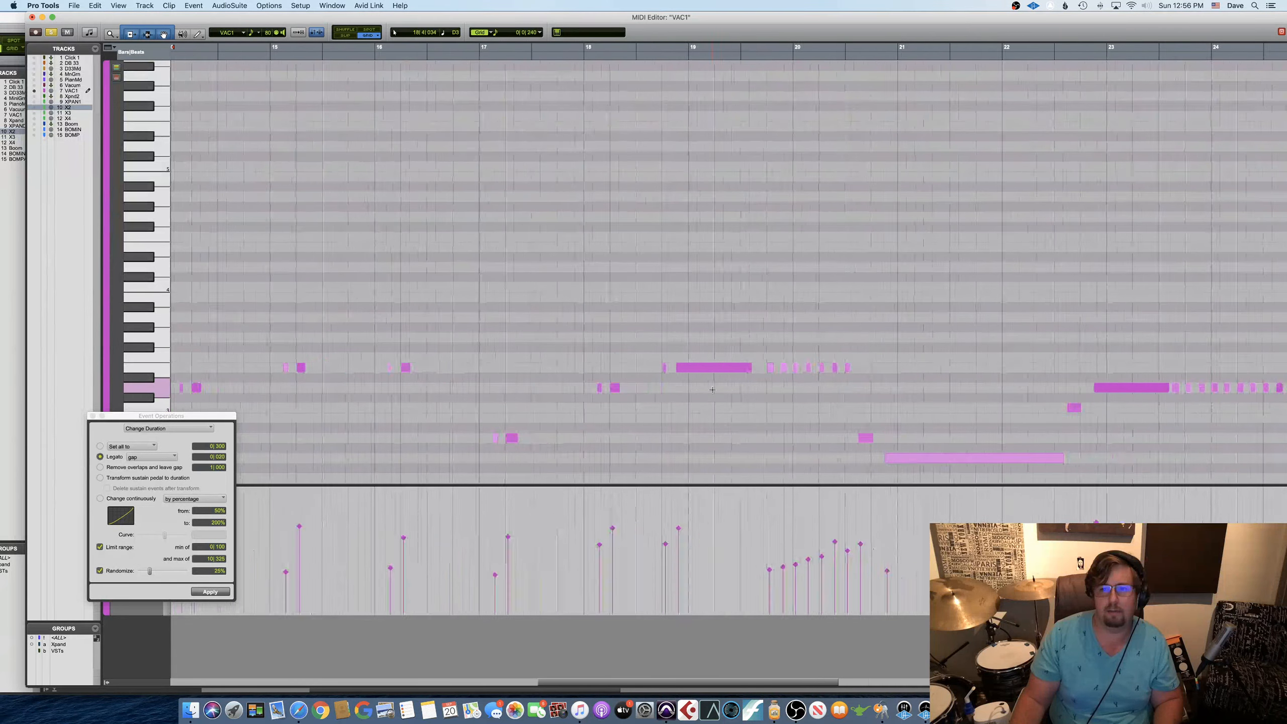
{"action": "scroll", "coordinate": [712, 389], "scroll_direction": "right", "scroll_amount": 10}
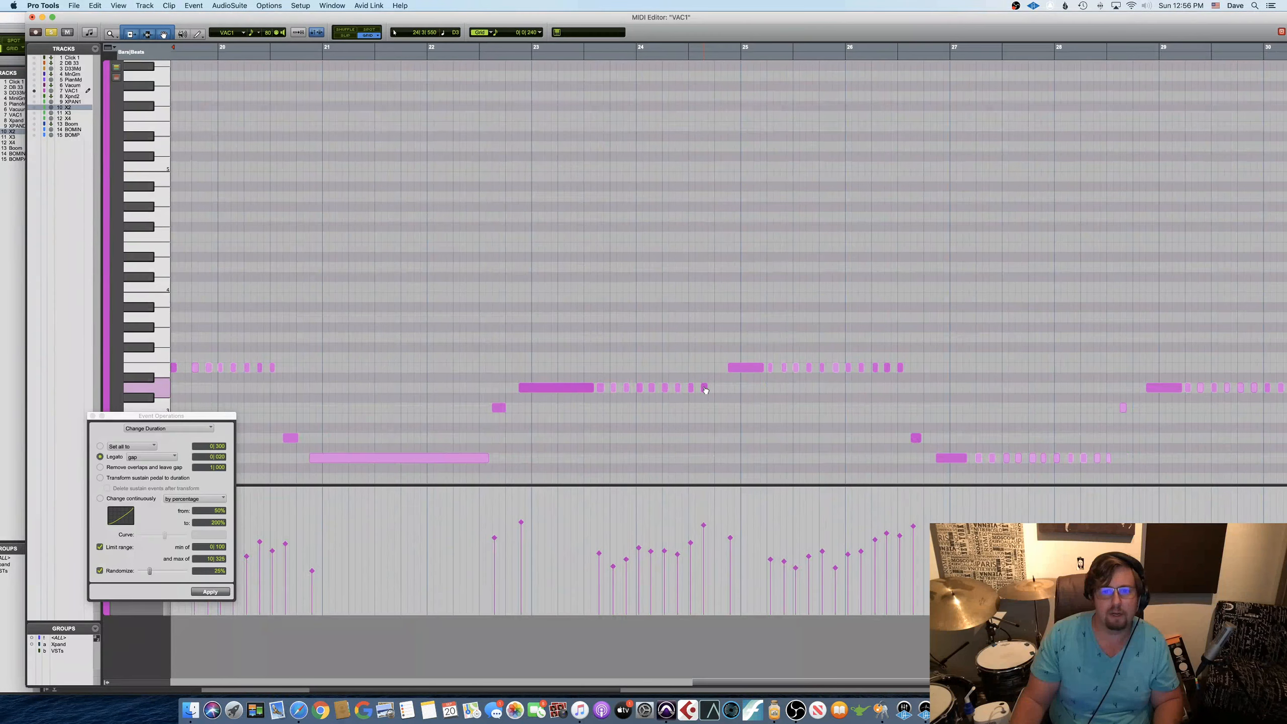
{"action": "scroll", "coordinate": [705, 389], "scroll_direction": "right", "scroll_amount": 2}
{"action": "scroll", "coordinate": [704, 390], "scroll_direction": "left", "scroll_amount": 2}
{"action": "scroll", "coordinate": [639, 378], "scroll_direction": "right", "scroll_amount": 1}
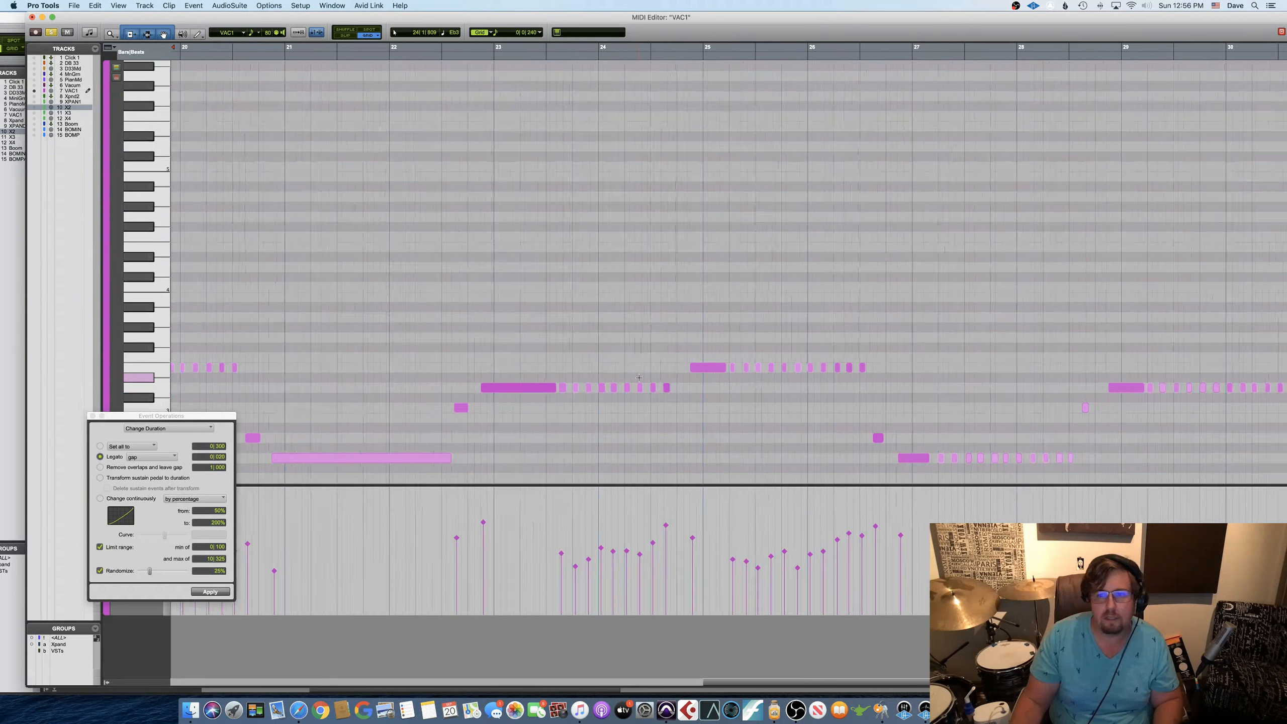
{"action": "scroll", "coordinate": [639, 377], "scroll_direction": "right", "scroll_amount": 8}
{"action": "scroll", "coordinate": [642, 376], "scroll_direction": "left", "scroll_amount": 4}
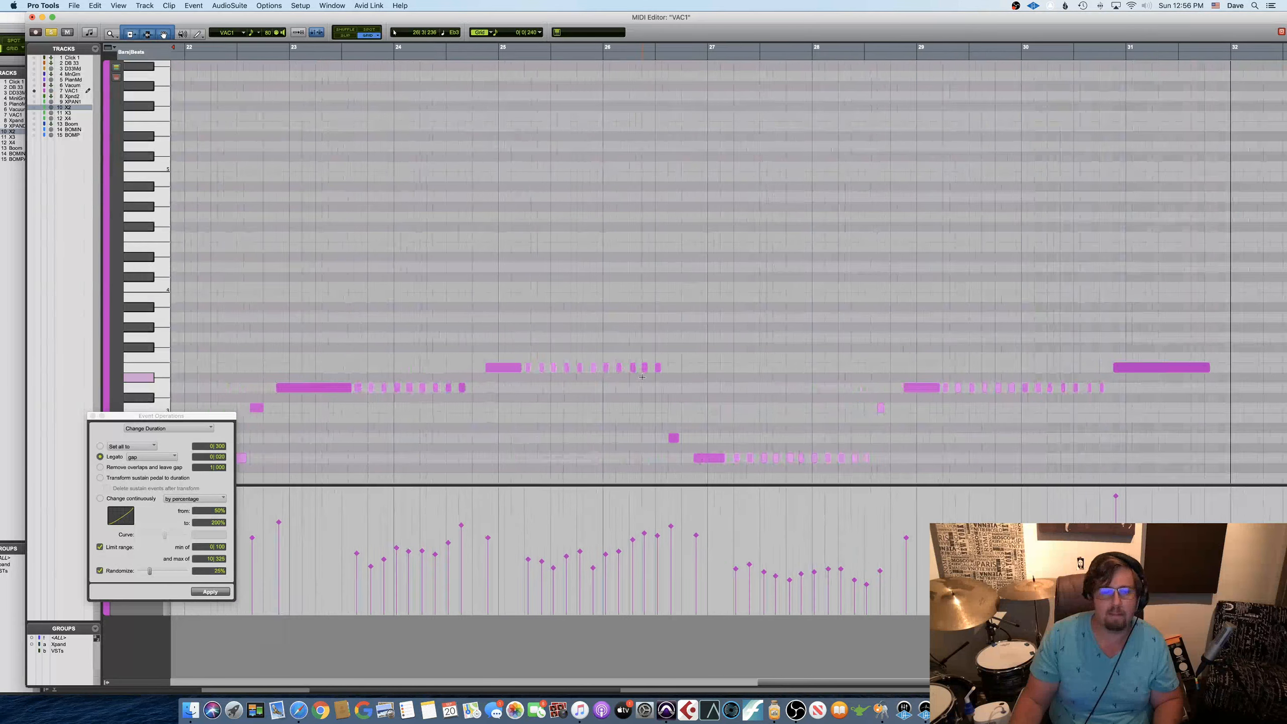
{"action": "scroll", "coordinate": [642, 377], "scroll_direction": "left", "scroll_amount": 5}
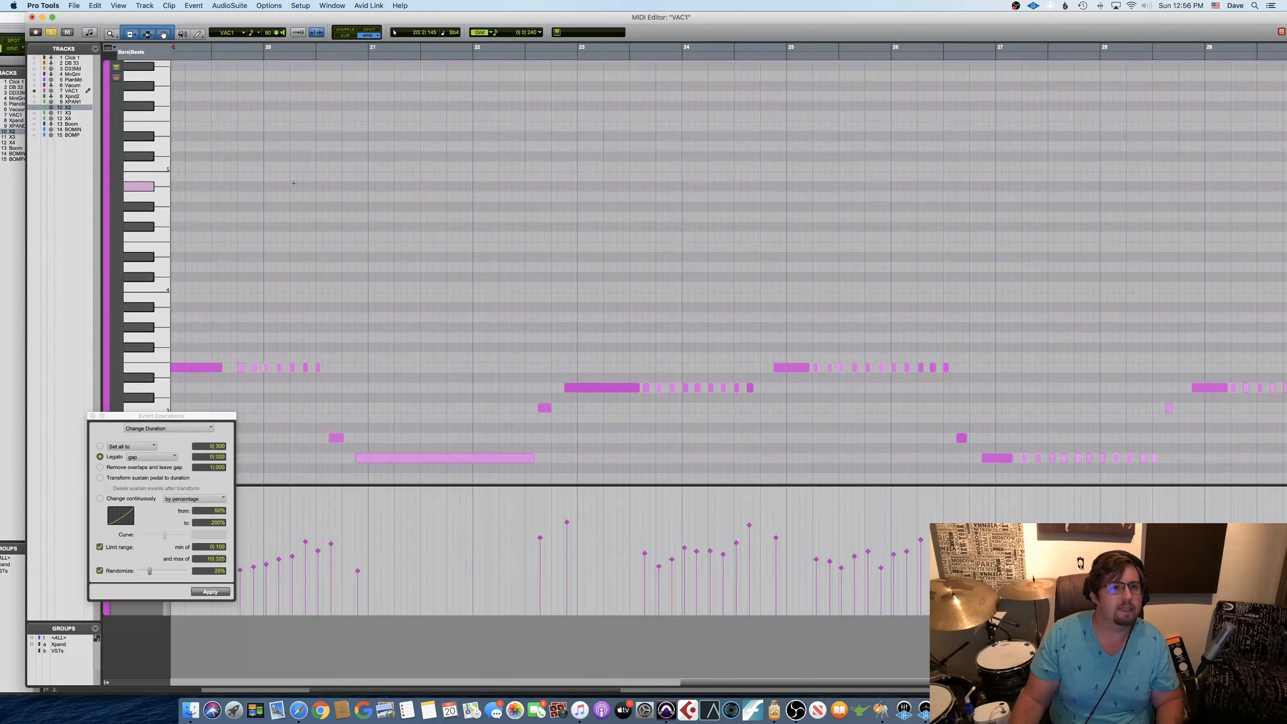
Switch to the Edit window and select the XPAND1-10 clip on the X2 track.
{"action": "left_click", "coordinate": [15, 22]}
{"action": "scroll", "coordinate": [644, 376], "scroll_direction": "left", "scroll_amount": 8}
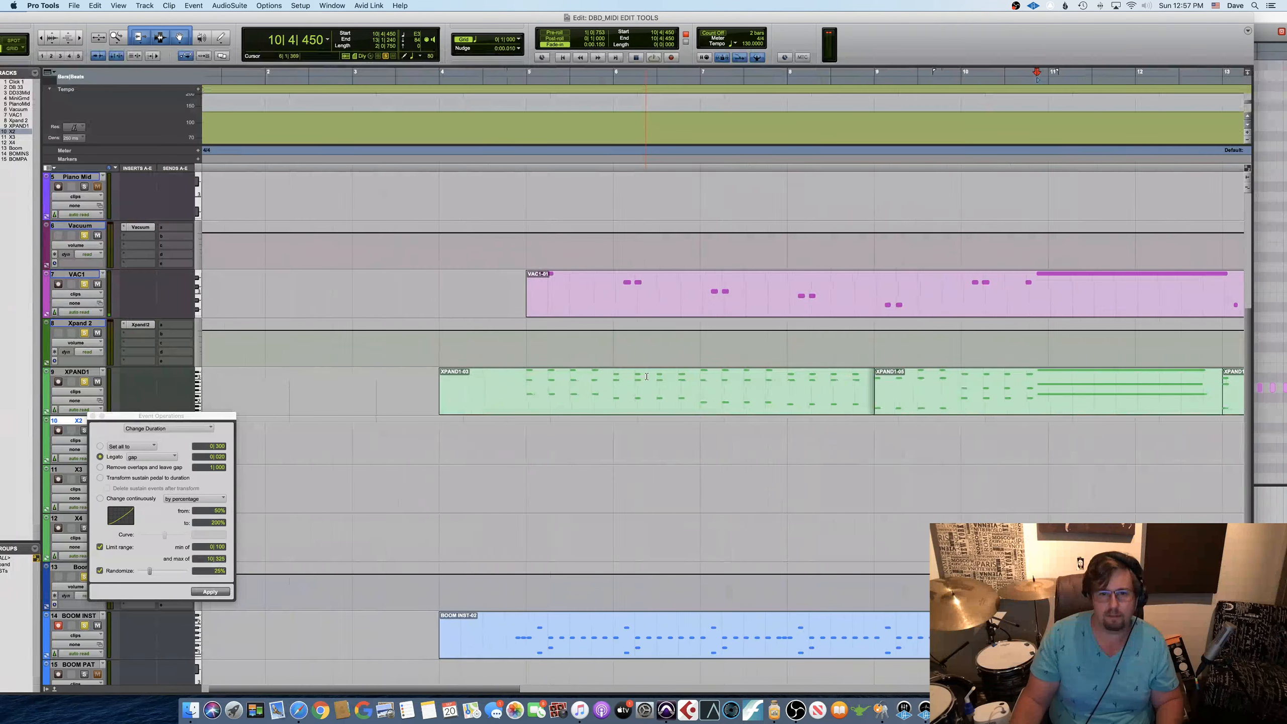
{"action": "scroll", "coordinate": [645, 377], "scroll_direction": "right", "scroll_amount": 10}
{"action": "scroll", "coordinate": [646, 375], "scroll_direction": "down", "scroll_amount": 2}
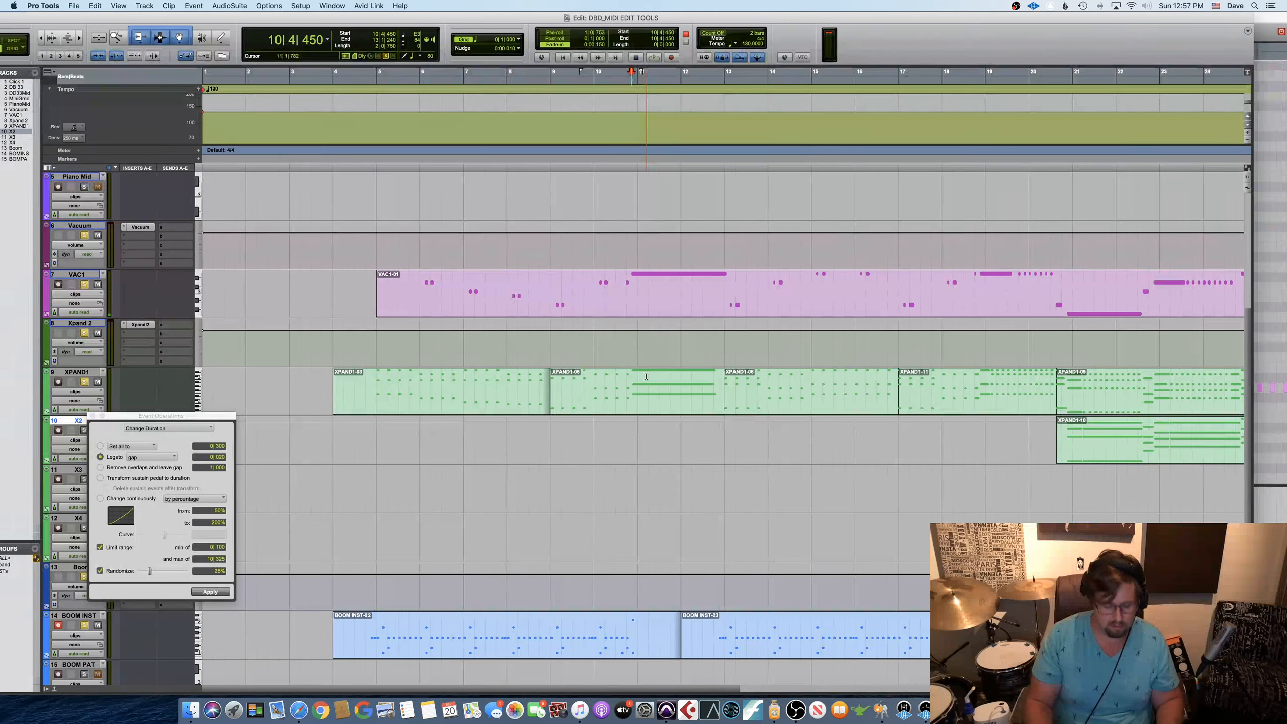
{"action": "scroll", "coordinate": [794, 411], "scroll_direction": "right", "scroll_amount": 10}
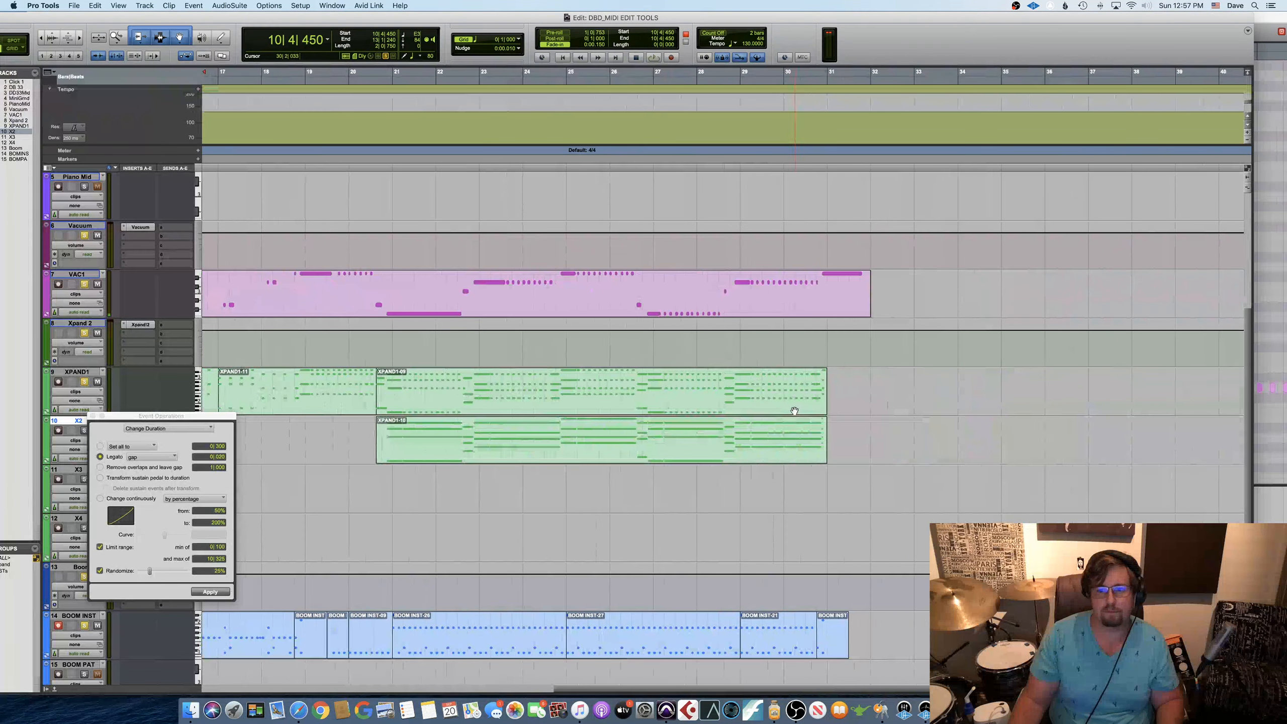
{"action": "left_click", "coordinate": [450, 456]}
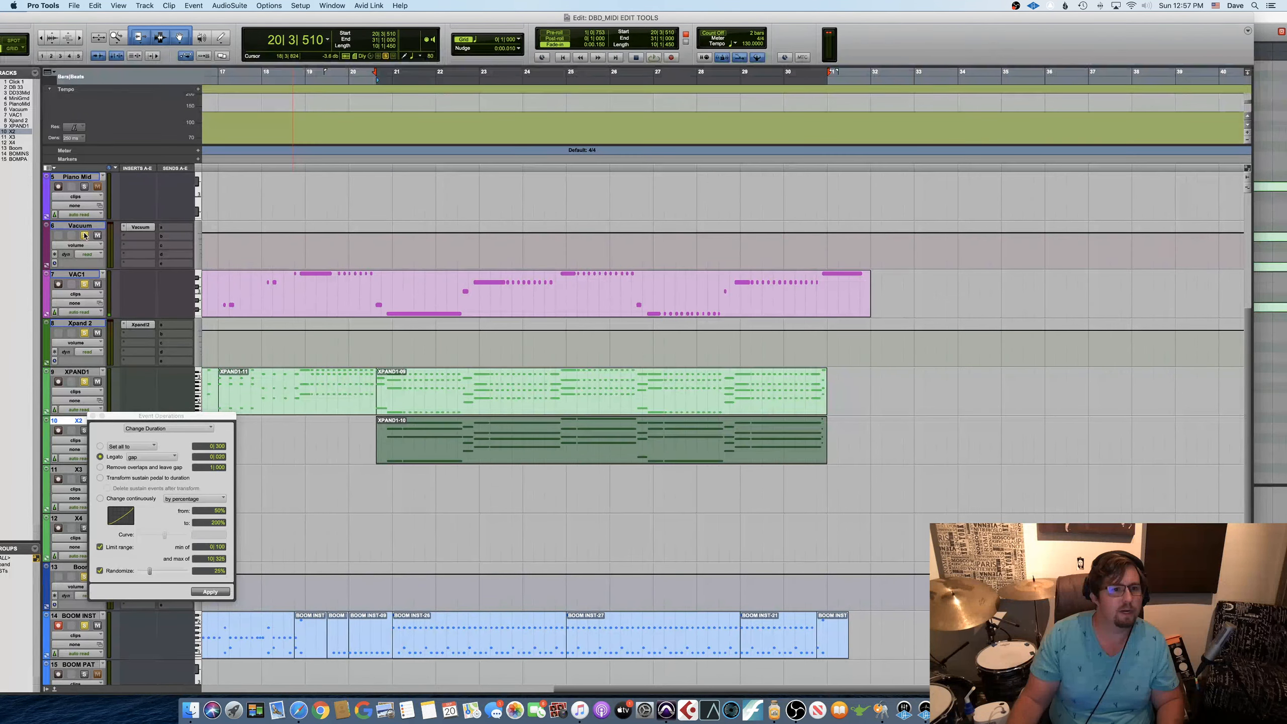
Solo the X2 track together with the Xpand 2 instrument track, and play back the selected clip.
{"action": "left_click", "coordinate": [86, 430]}
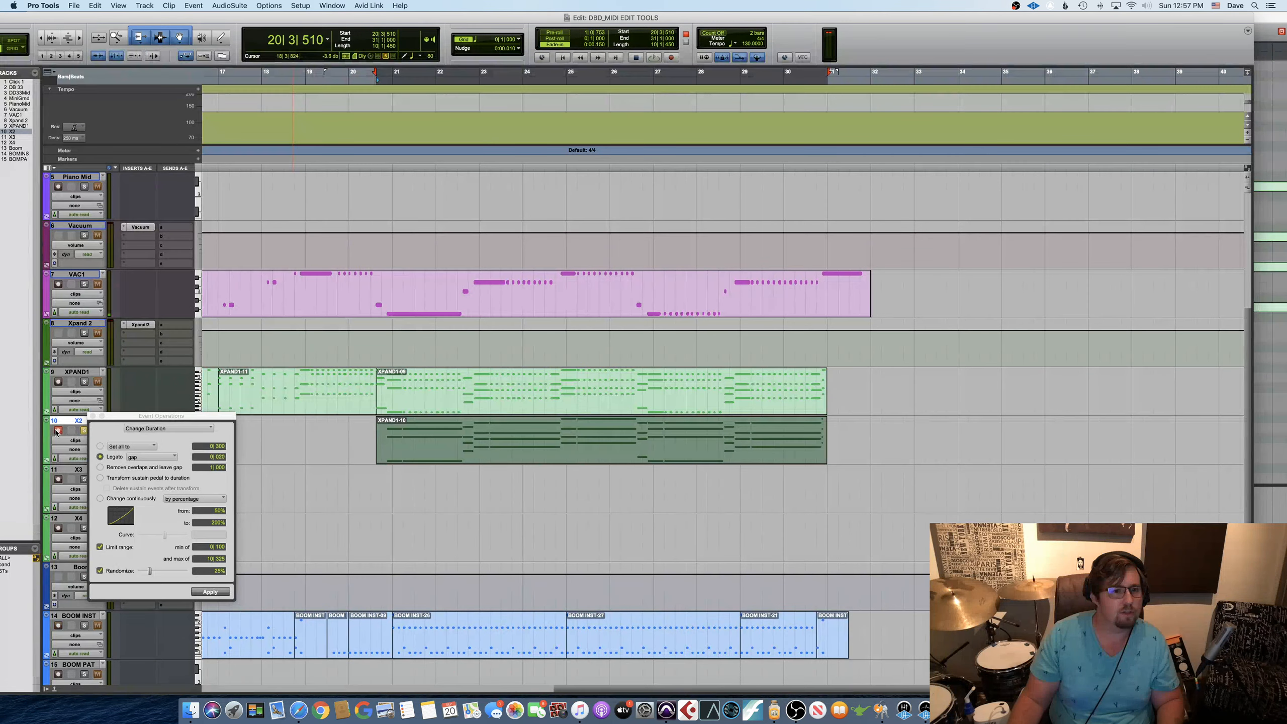
{"action": "key", "text": "space"}
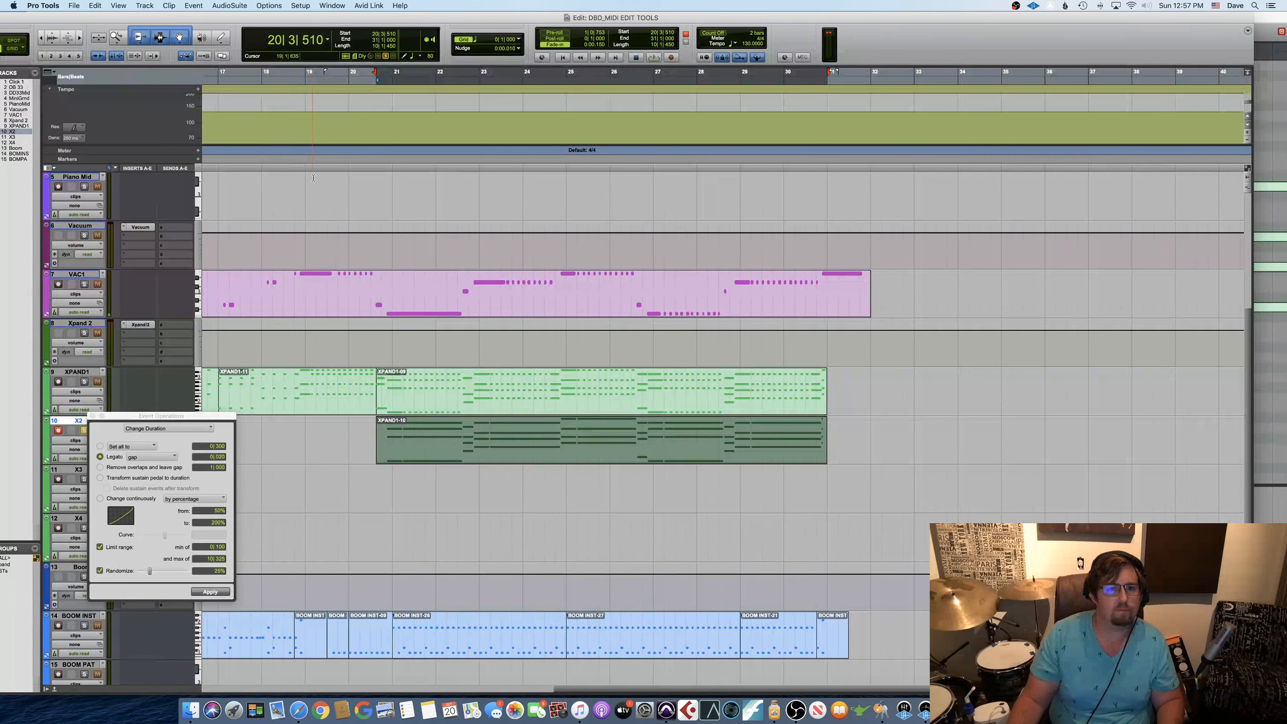
{"action": "left_click", "coordinate": [84, 381]}
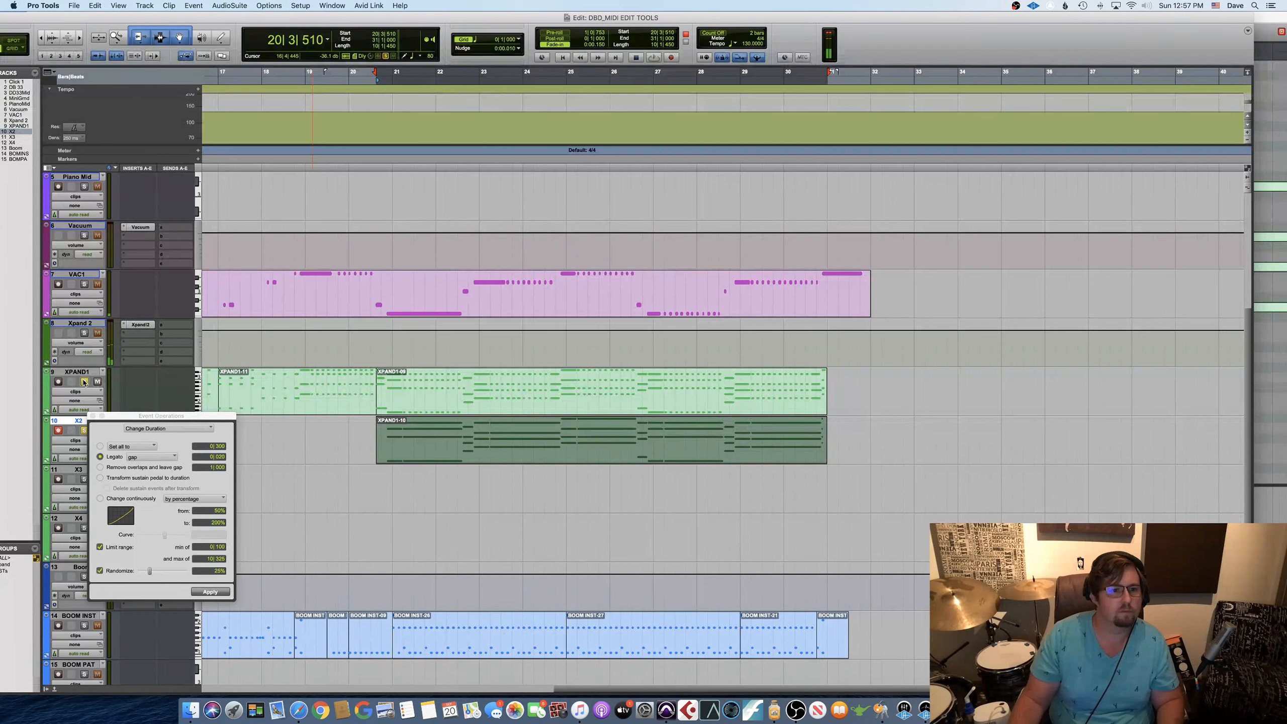
{"action": "key", "text": "space"}
{"action": "left_click", "coordinate": [84, 333]}
{"action": "key", "text": "space"}
{"action": "left_click", "coordinate": [84, 381]}
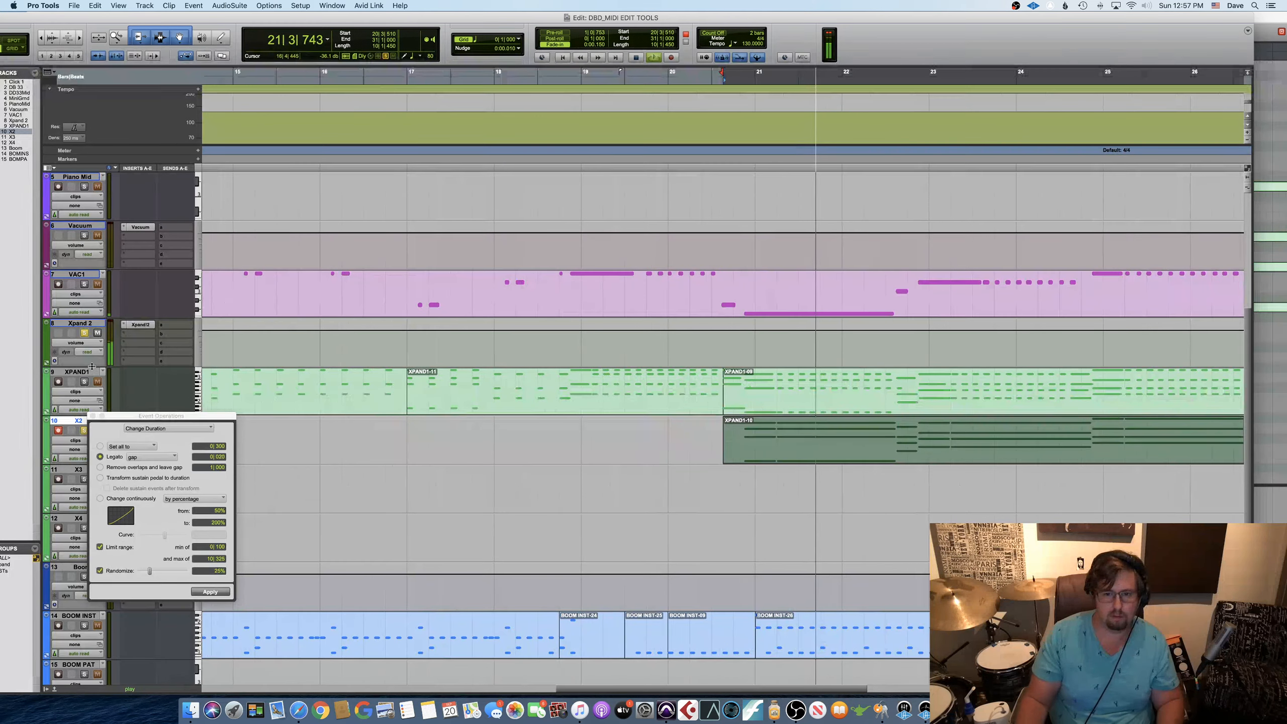
Open the X2 clip in the MIDI Editor and show the sustain (64) controller data in the lane below the notes.
{"action": "key", "text": "ctrl+equal"}
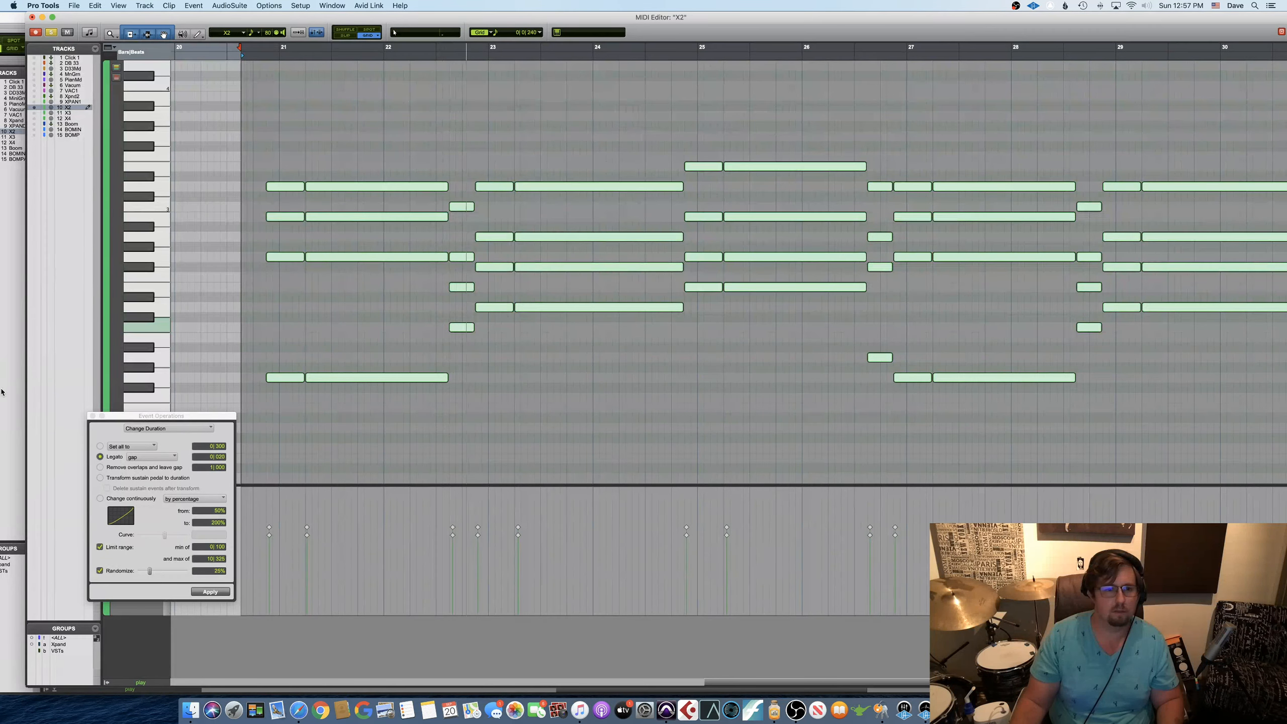
{"action": "left_click_drag", "start_coordinate": [123, 418], "coordinate": [63, 262]}
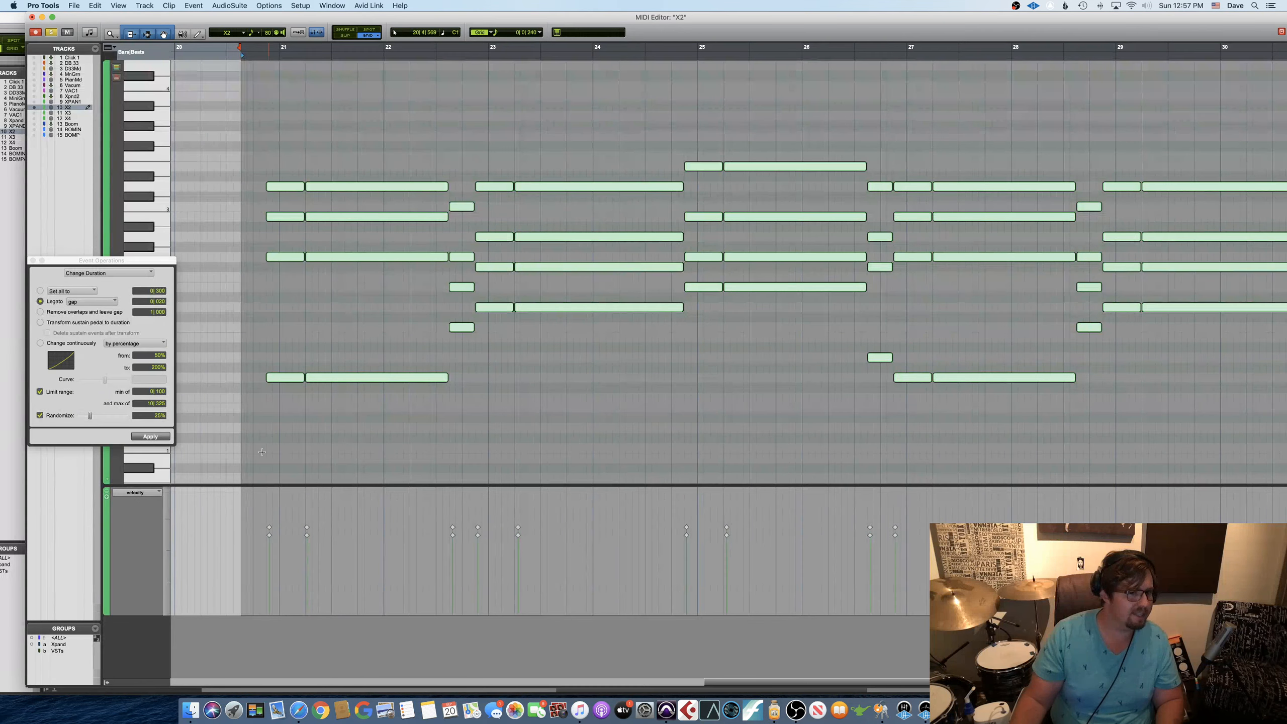
{"action": "left_click", "coordinate": [151, 493]}
{"action": "mouse_move", "coordinate": [153, 565]}
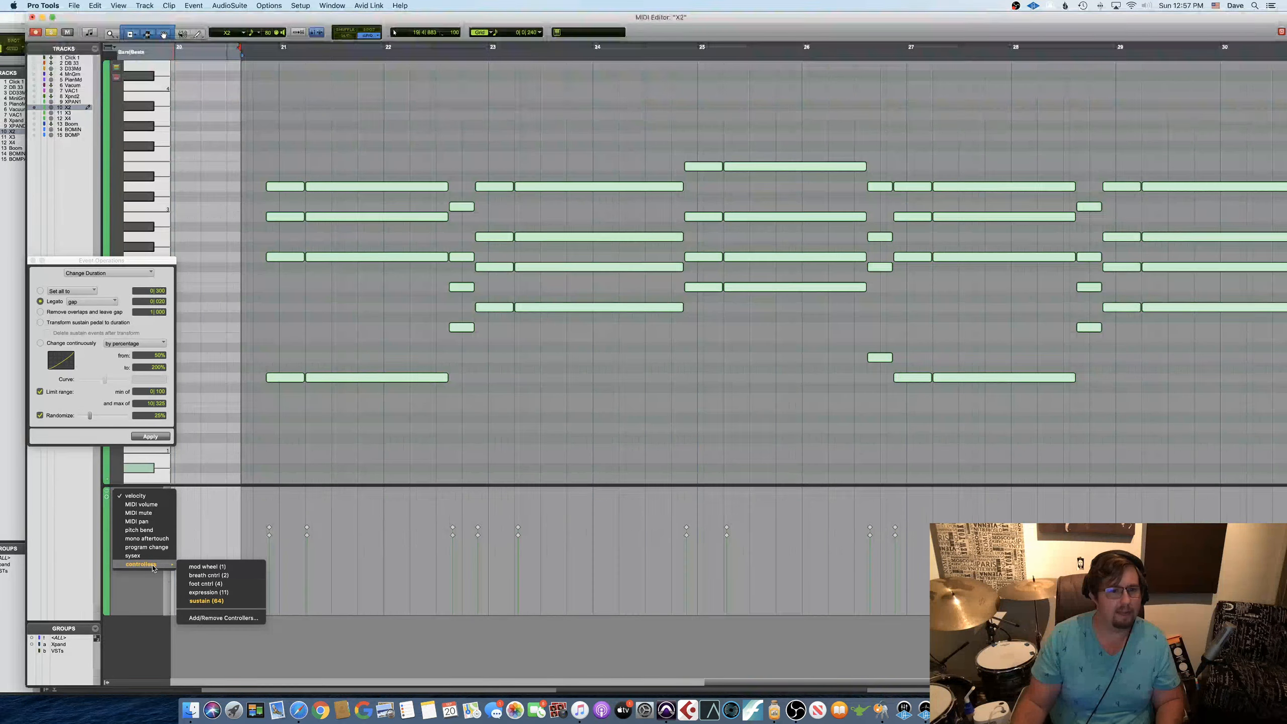
{"action": "left_click", "coordinate": [228, 601]}
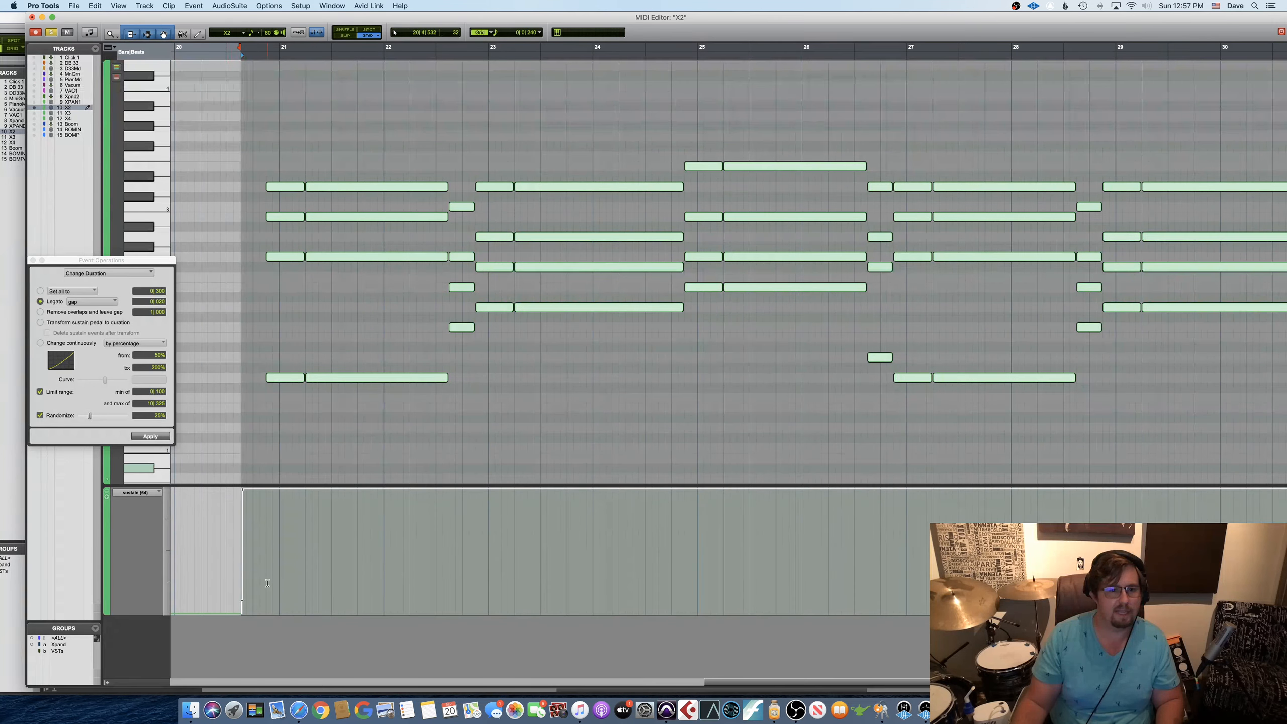
{"action": "scroll", "coordinate": [443, 519], "scroll_direction": "right", "scroll_amount": 4}
{"action": "key", "text": "r"}
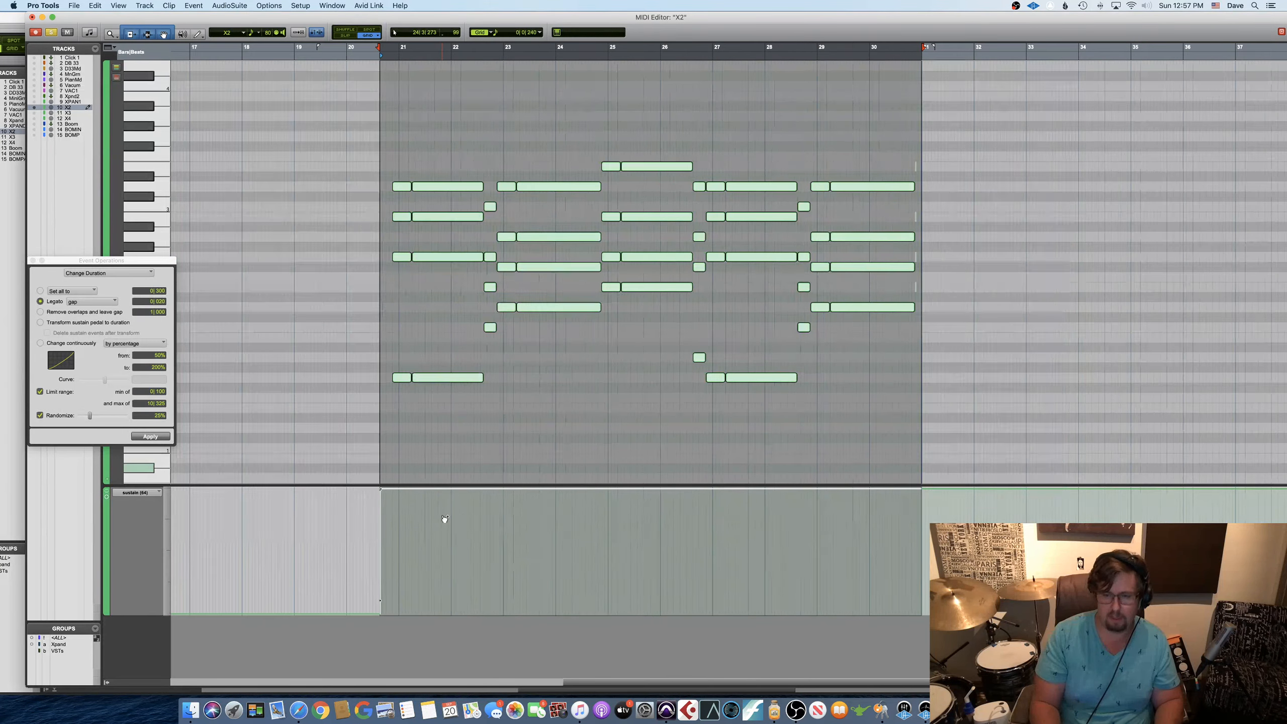
Try transforming the sustain pedal to duration on the X2 notes with sustain events deleted, and undo it.
{"action": "left_click", "coordinate": [40, 322]}
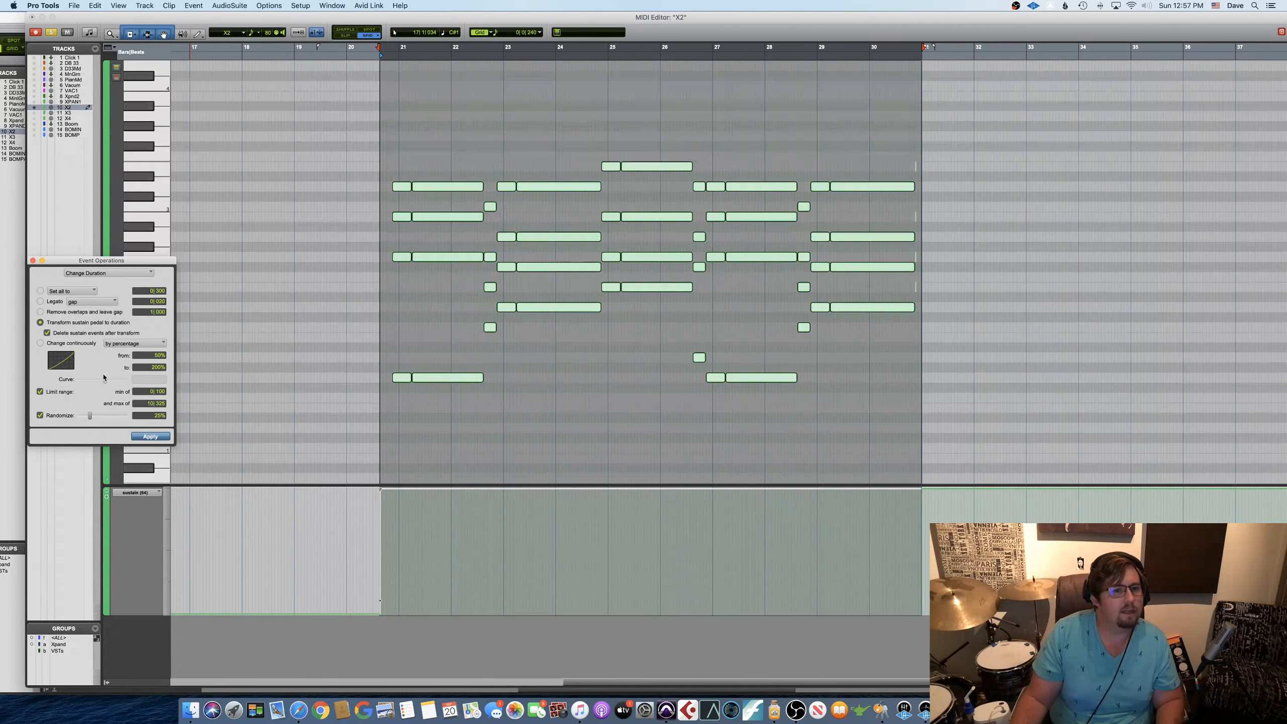
{"action": "left_click", "coordinate": [151, 436]}
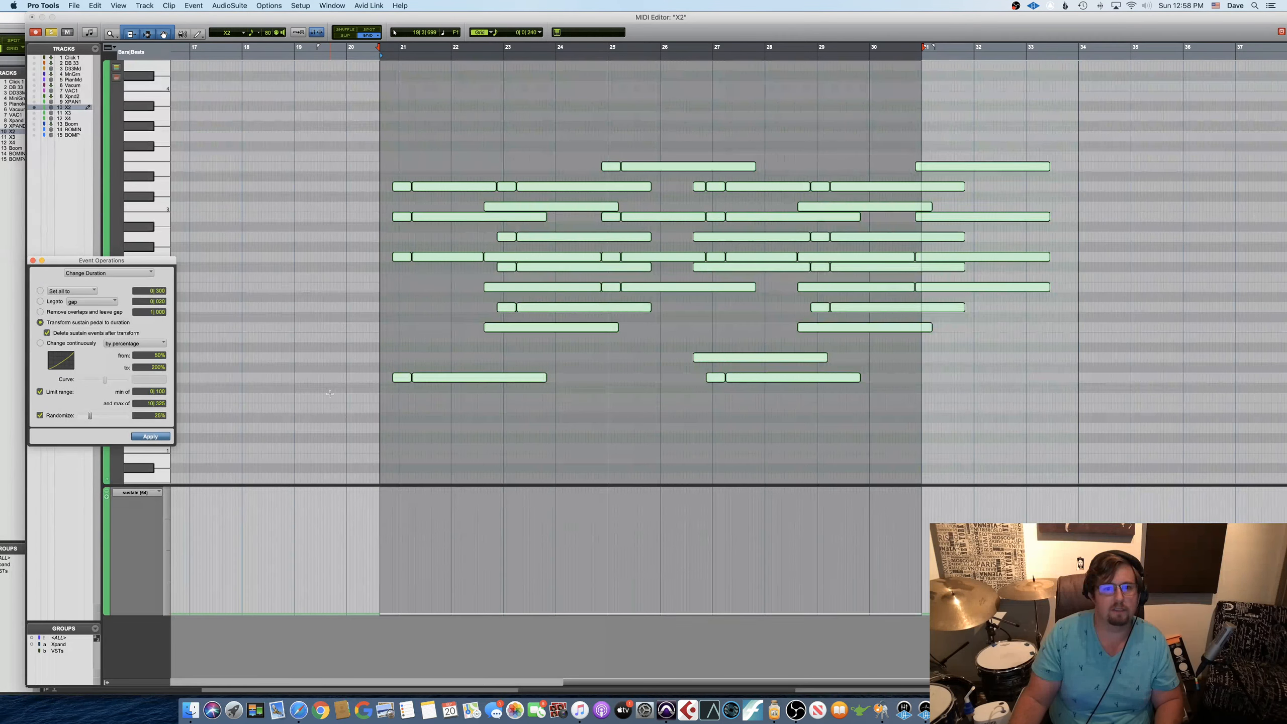
{"action": "key", "text": "super+z"}
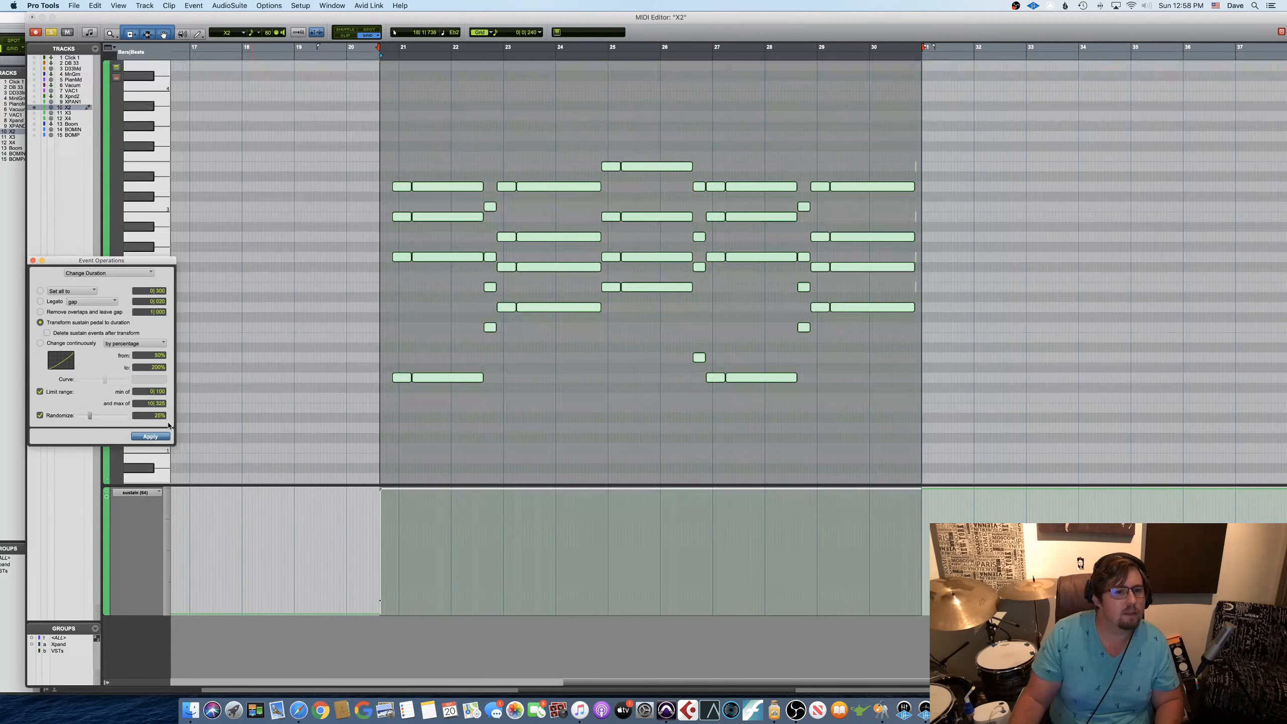
Try transforming the sustain pedal to duration while keeping the sustain events, remove the note overlaps with a gap, and undo both changes.
{"action": "left_click", "coordinate": [150, 436]}
{"action": "key", "text": "super+z"}
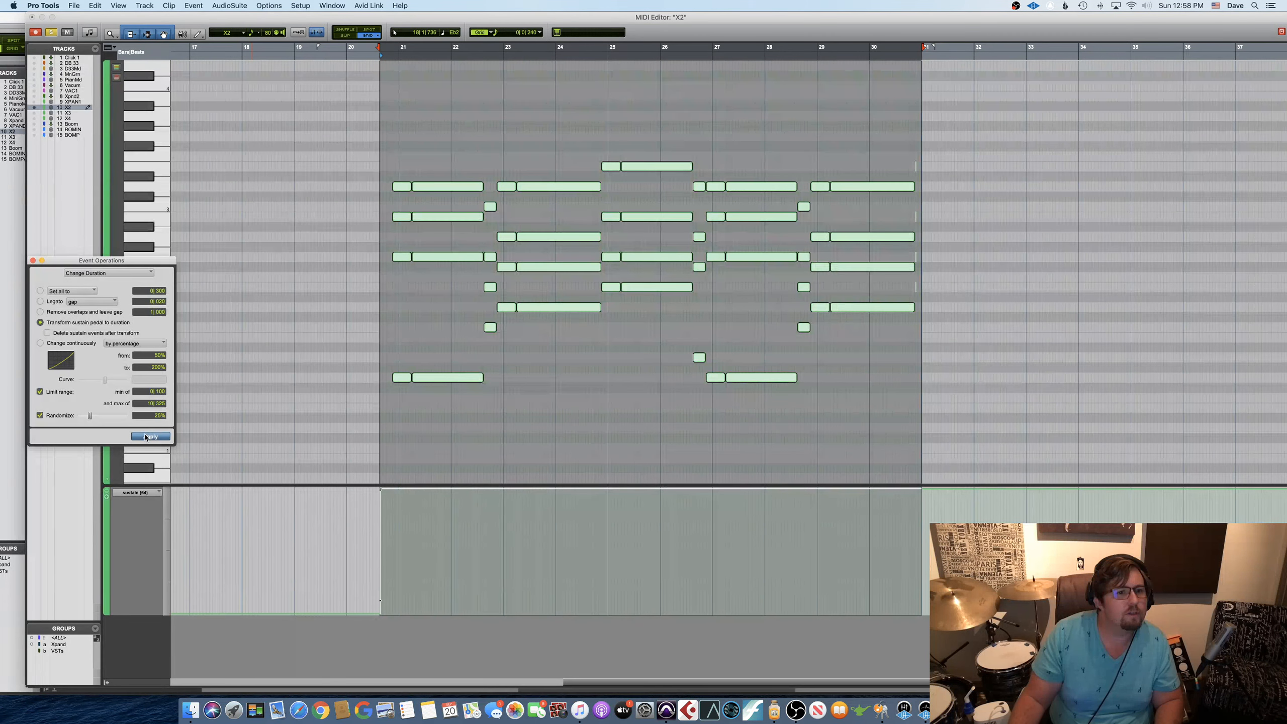
{"action": "left_click", "coordinate": [145, 437]}
{"action": "left_click", "coordinate": [43, 312]}
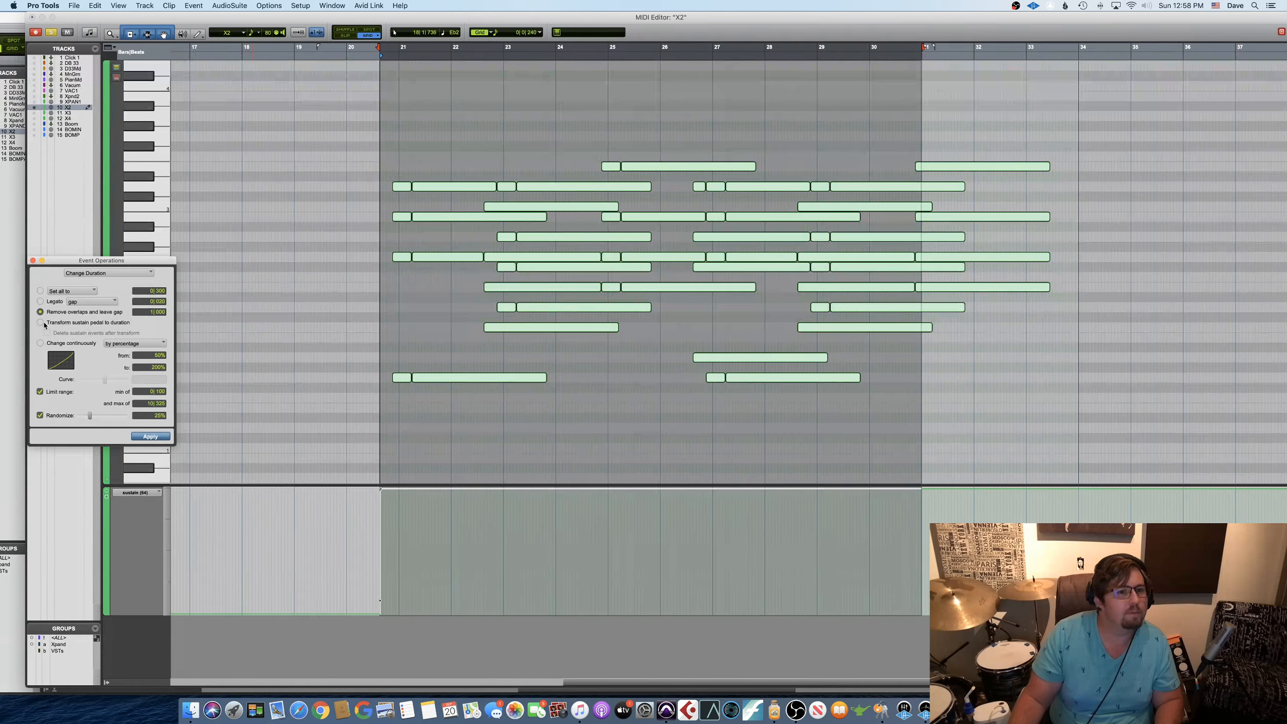
{"action": "left_click", "coordinate": [167, 438]}
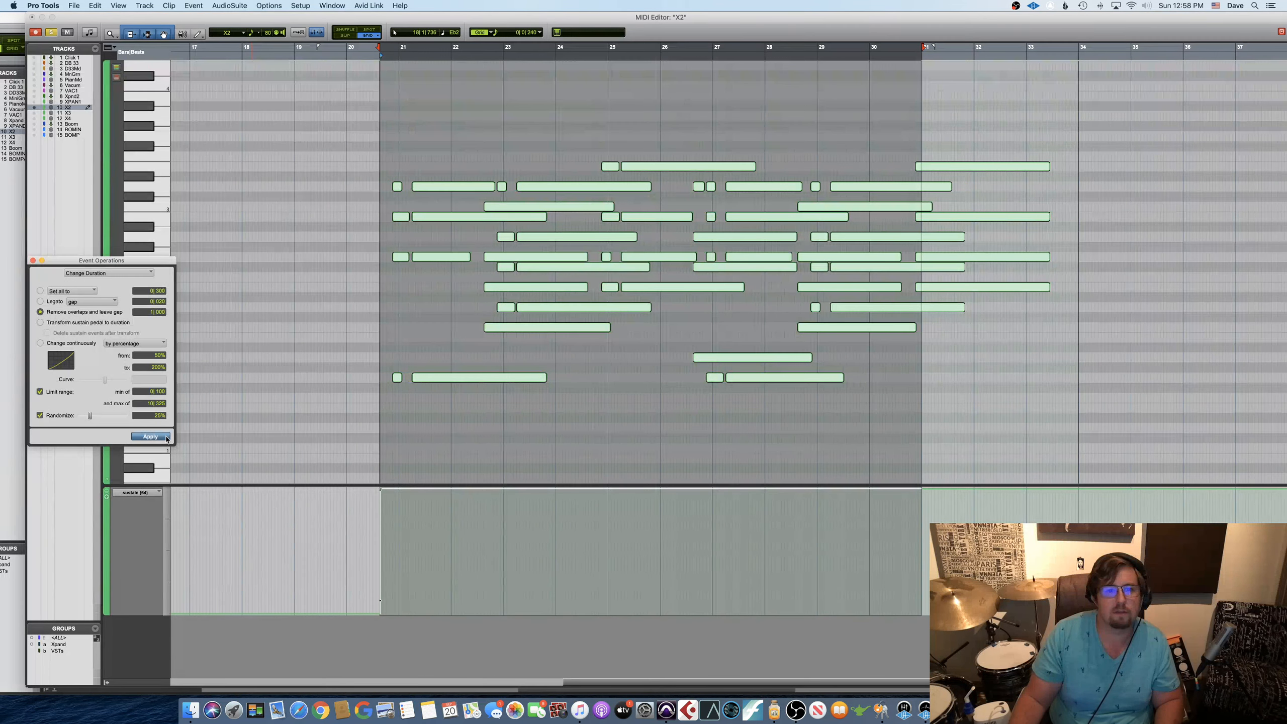
{"action": "key", "text": "super+z"}
{"action": "key", "text": "super+z"}
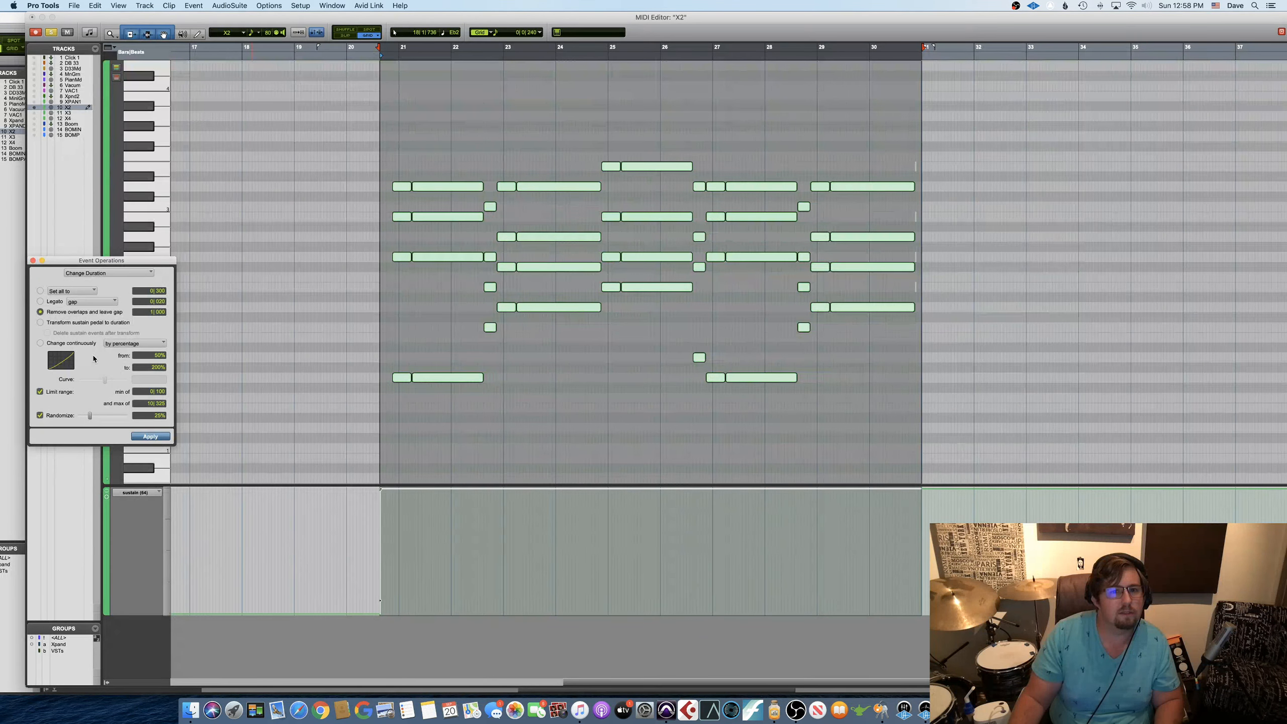
Delete the sustain pedal event at the start of the X2 clip and play the notes back.
{"action": "left_click", "coordinate": [382, 490]}
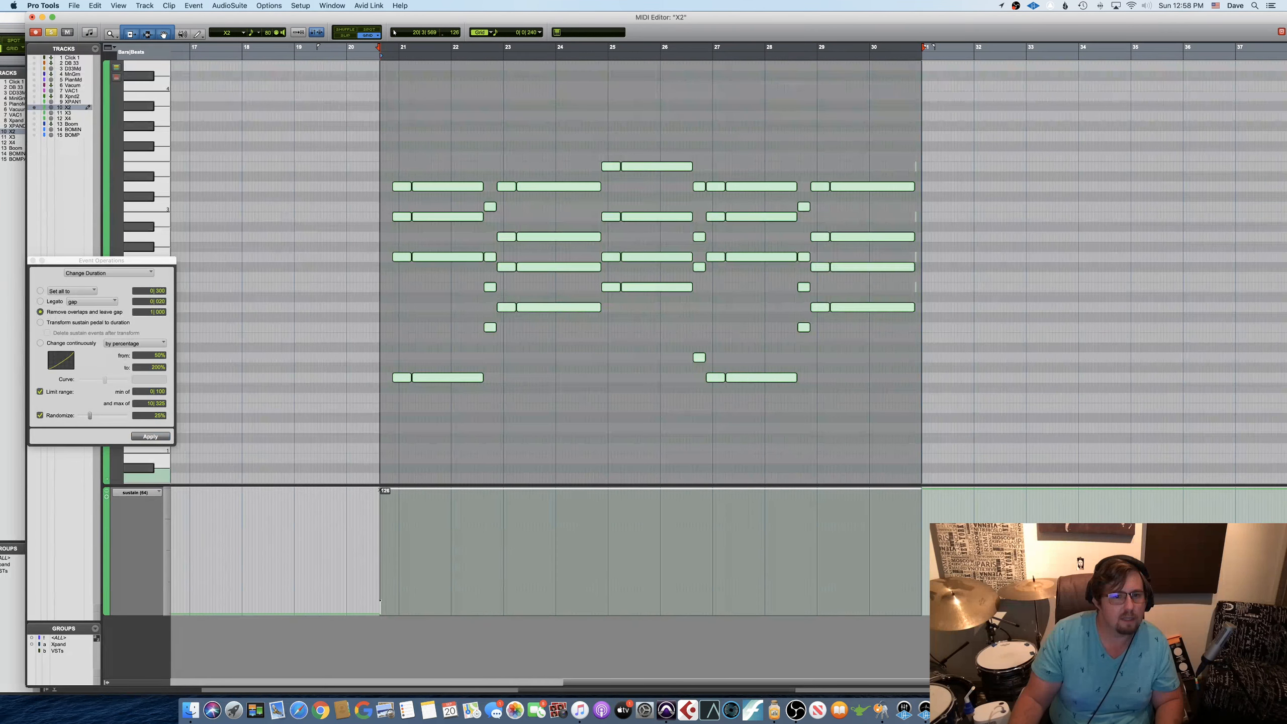
{"action": "left_click_drag", "start_coordinate": [380, 503], "coordinate": [354, 494]}
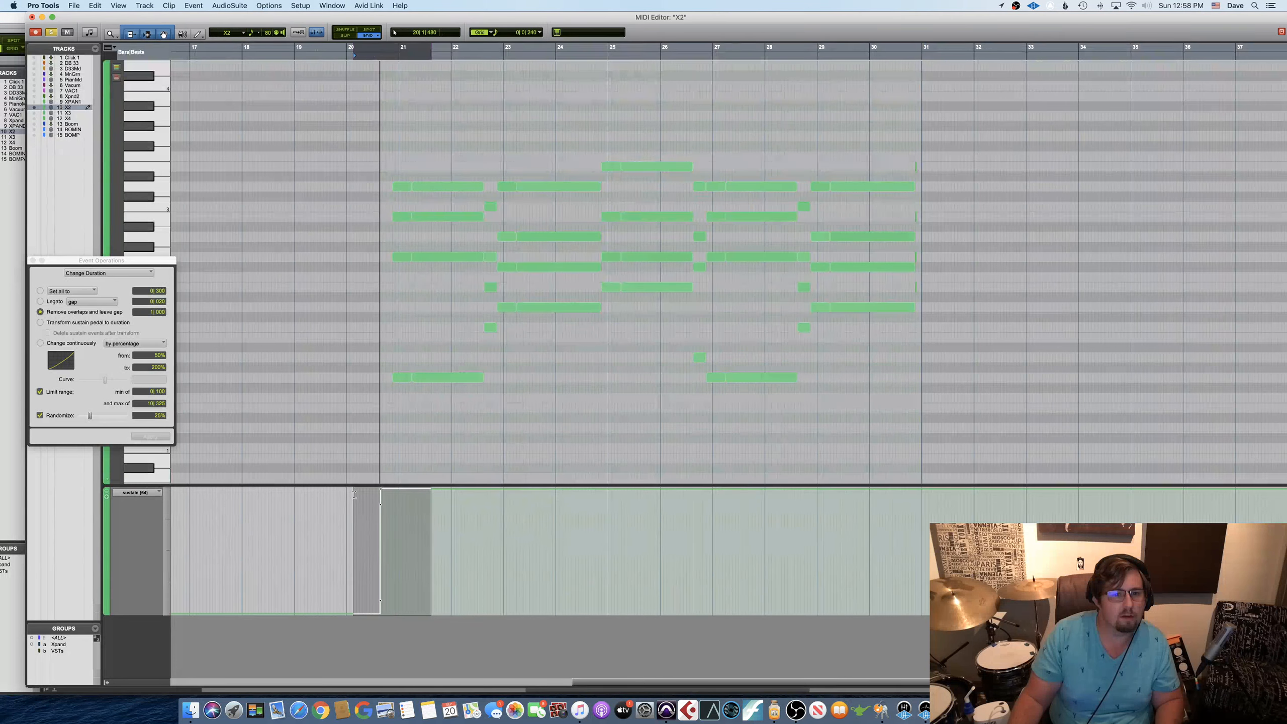
{"action": "left_click", "coordinate": [352, 493]}
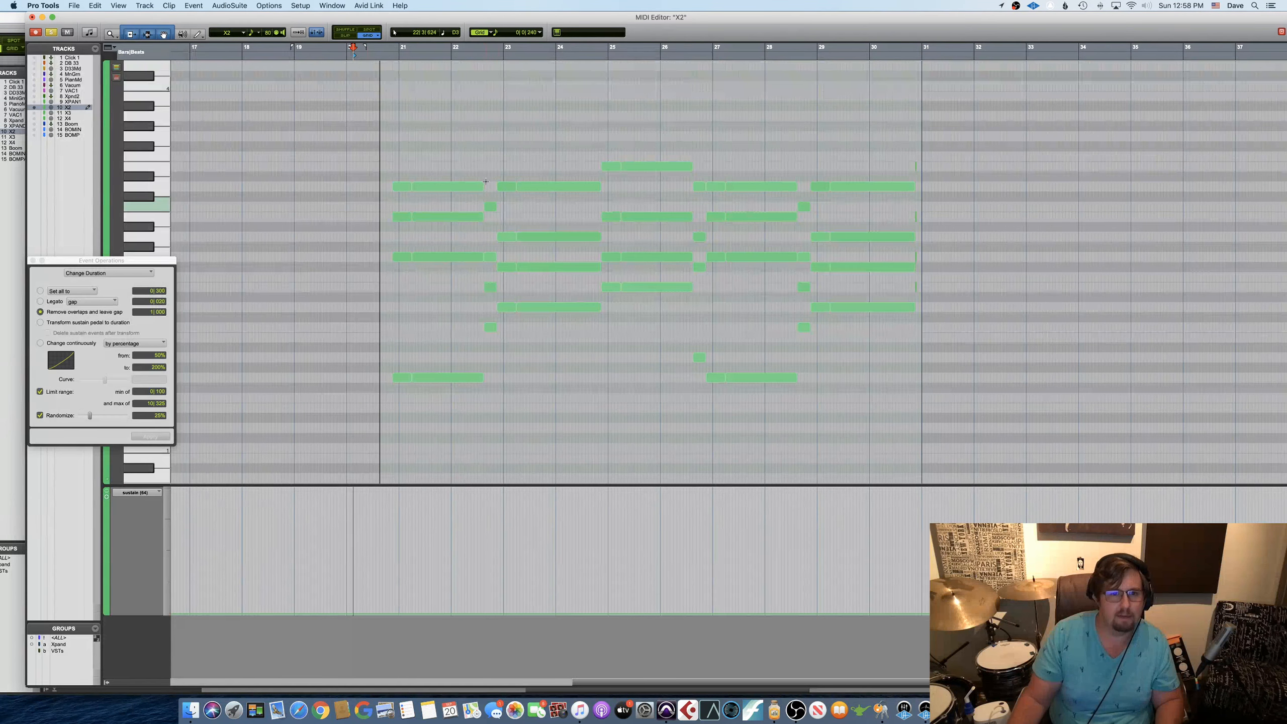
{"action": "key", "text": "space"}
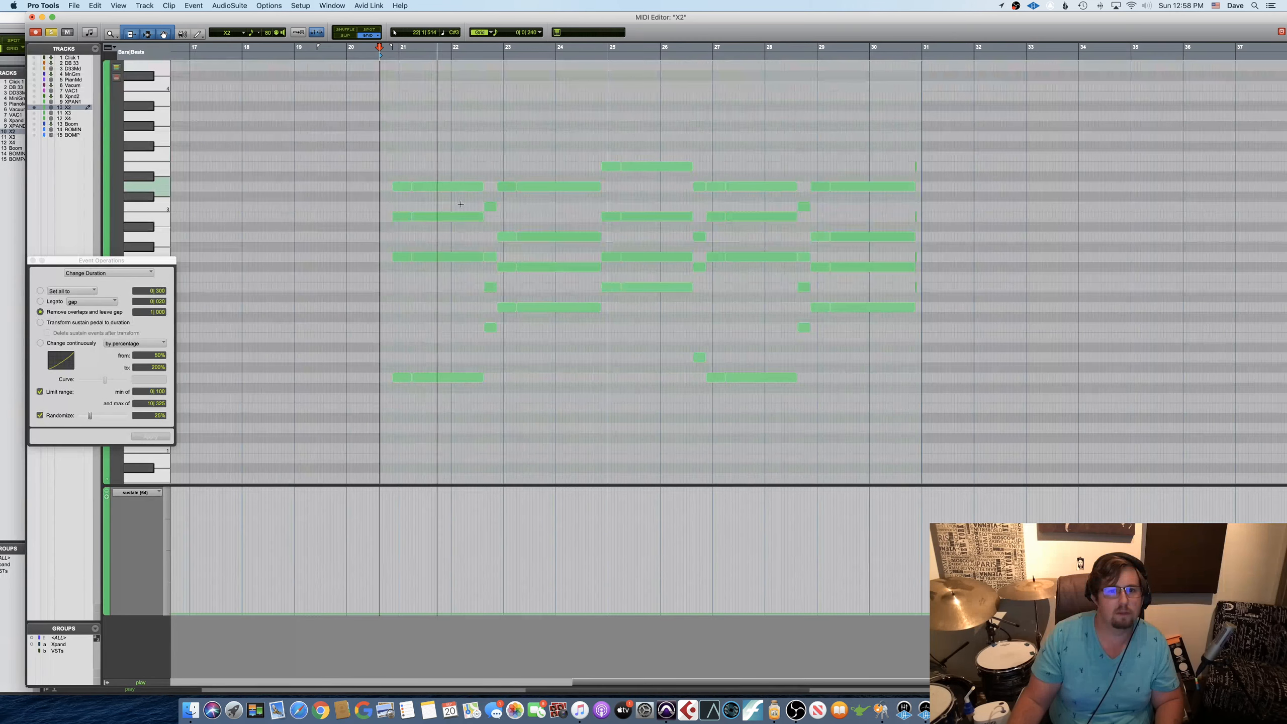
{"action": "key", "text": "space"}
Select all the X2 notes and set Change Duration to Legato with a gap of 0|100.
{"action": "key", "text": "super+bracketright"}
{"action": "key", "text": "super+bracketright"}
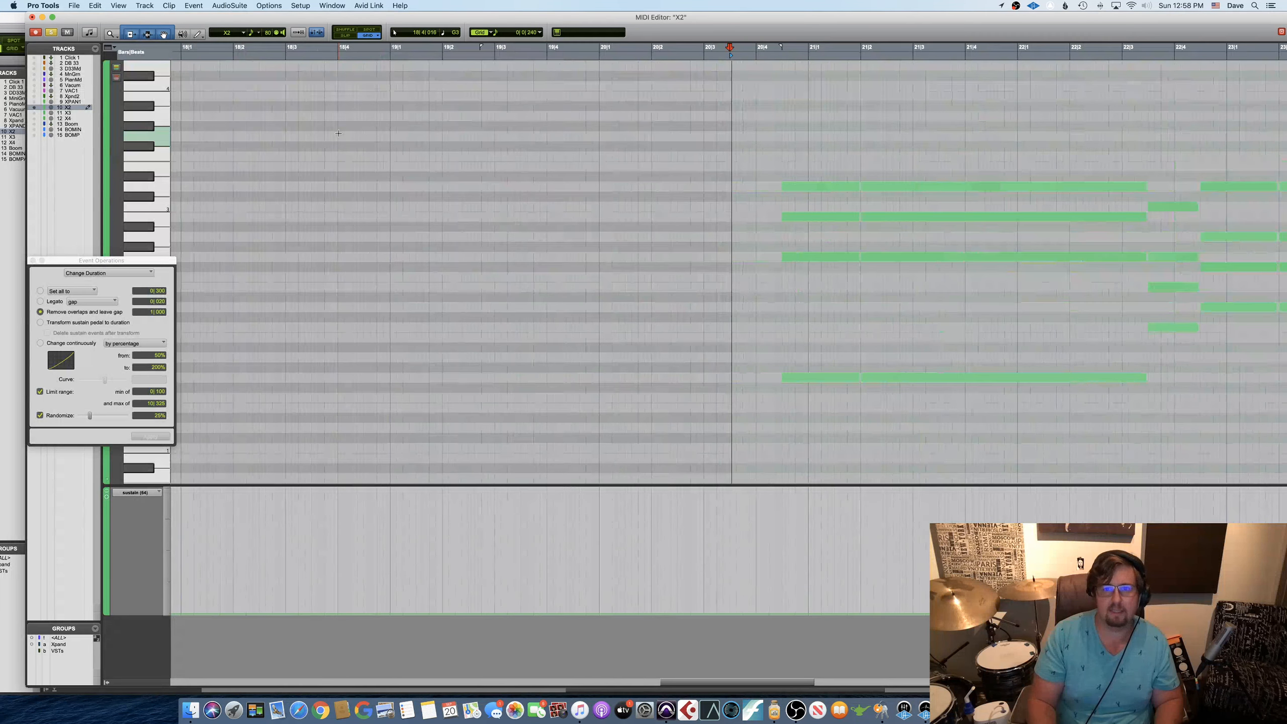
{"action": "scroll", "coordinate": [523, 229], "scroll_direction": "right", "scroll_amount": 3}
{"action": "scroll", "coordinate": [524, 229], "scroll_direction": "right", "scroll_amount": 3}
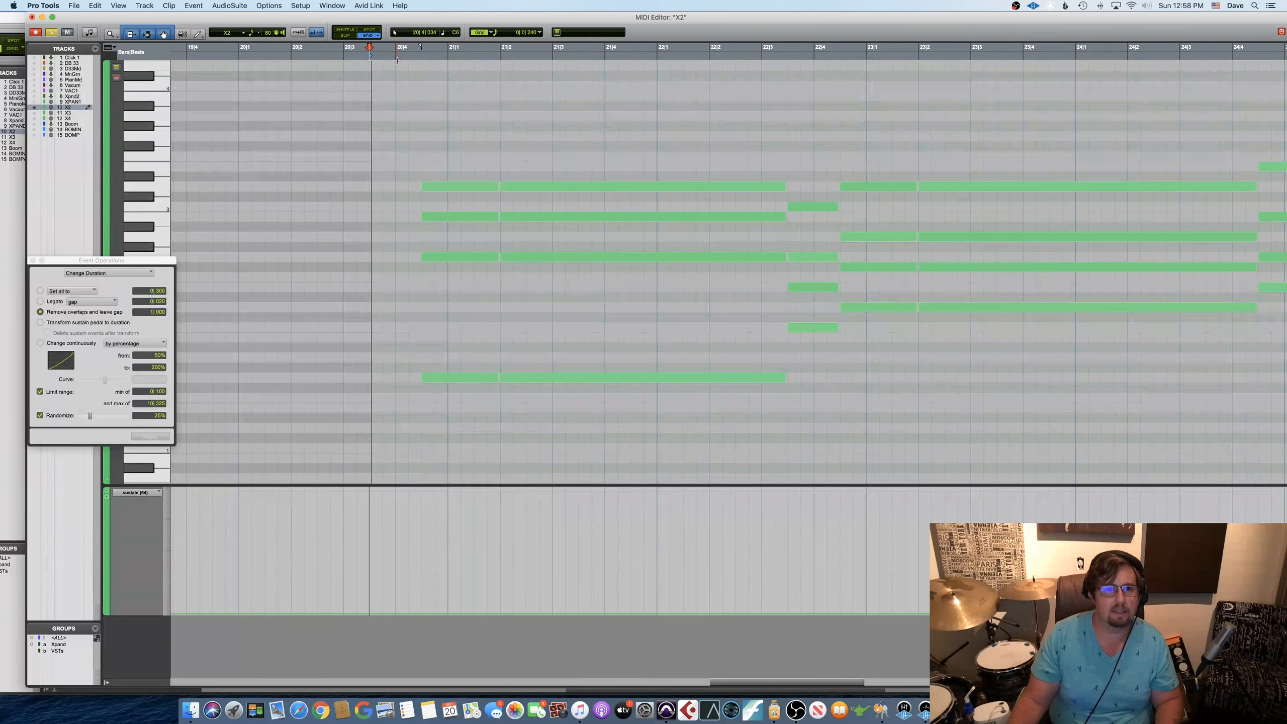
{"action": "scroll", "coordinate": [438, 101], "scroll_direction": "right", "scroll_amount": 2}
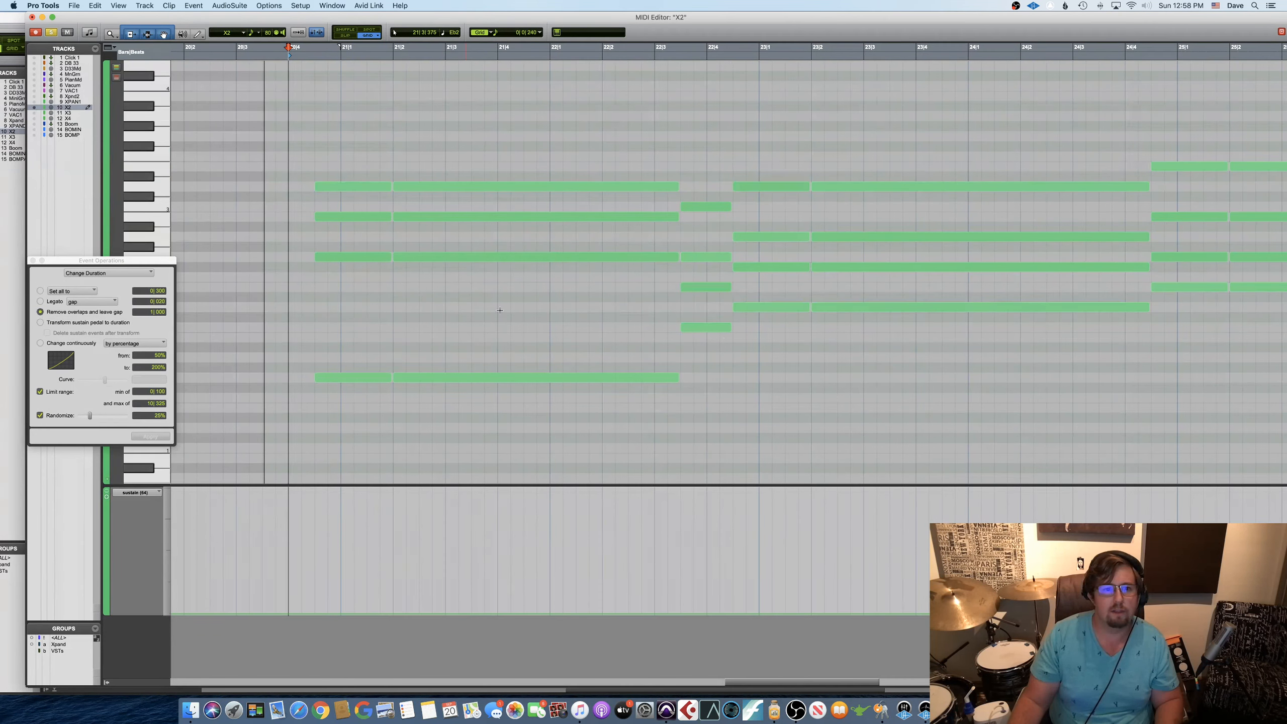
{"action": "left_click", "coordinate": [333, 153]}
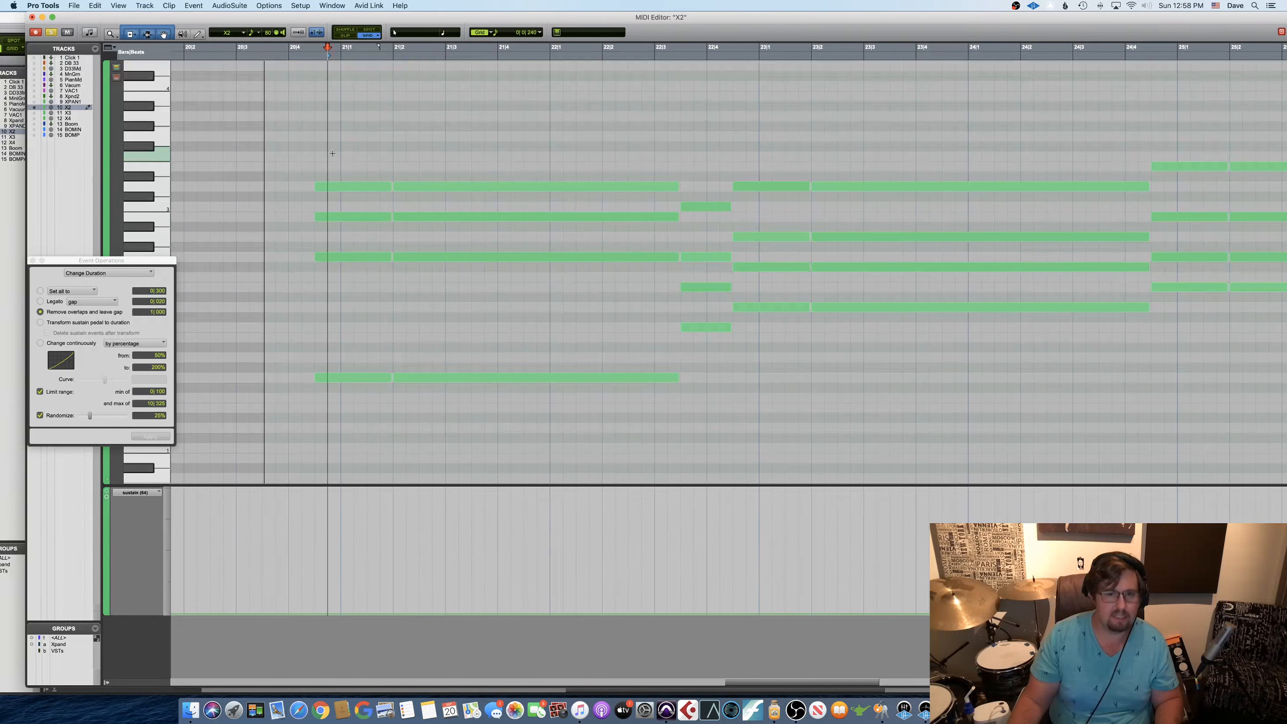
{"action": "key", "text": "super+a"}
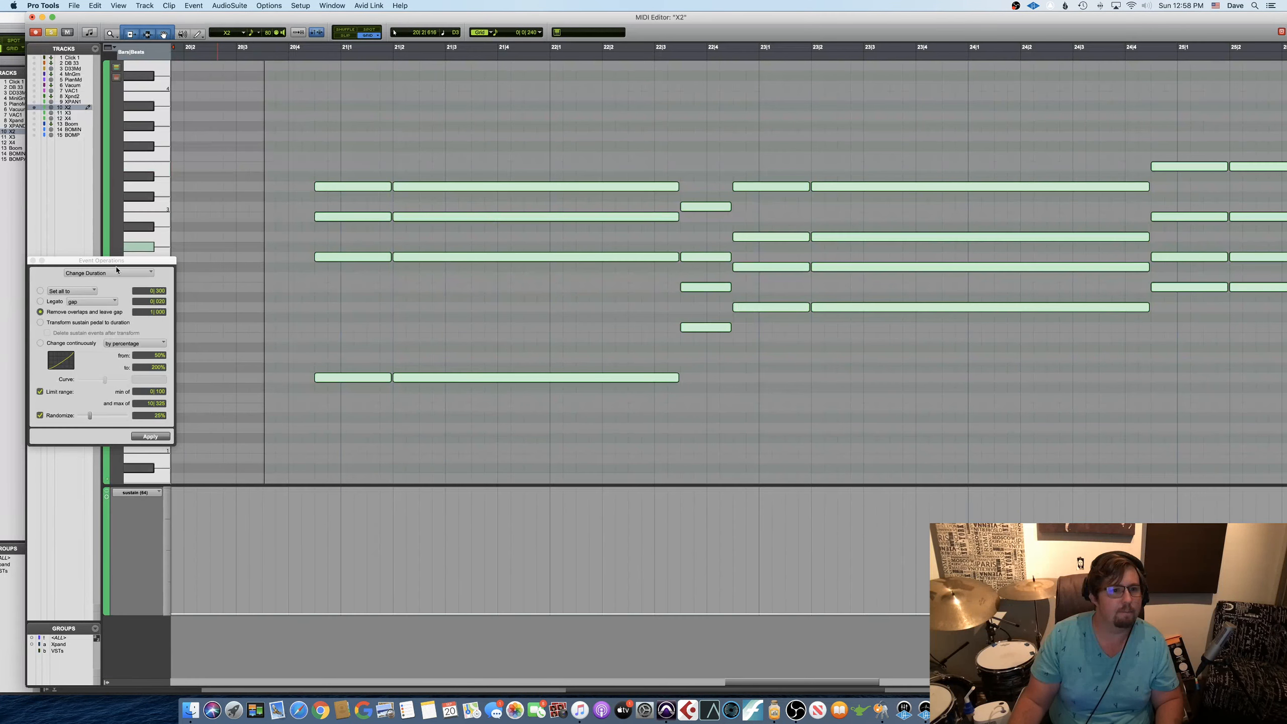
{"action": "left_click", "coordinate": [52, 303]}
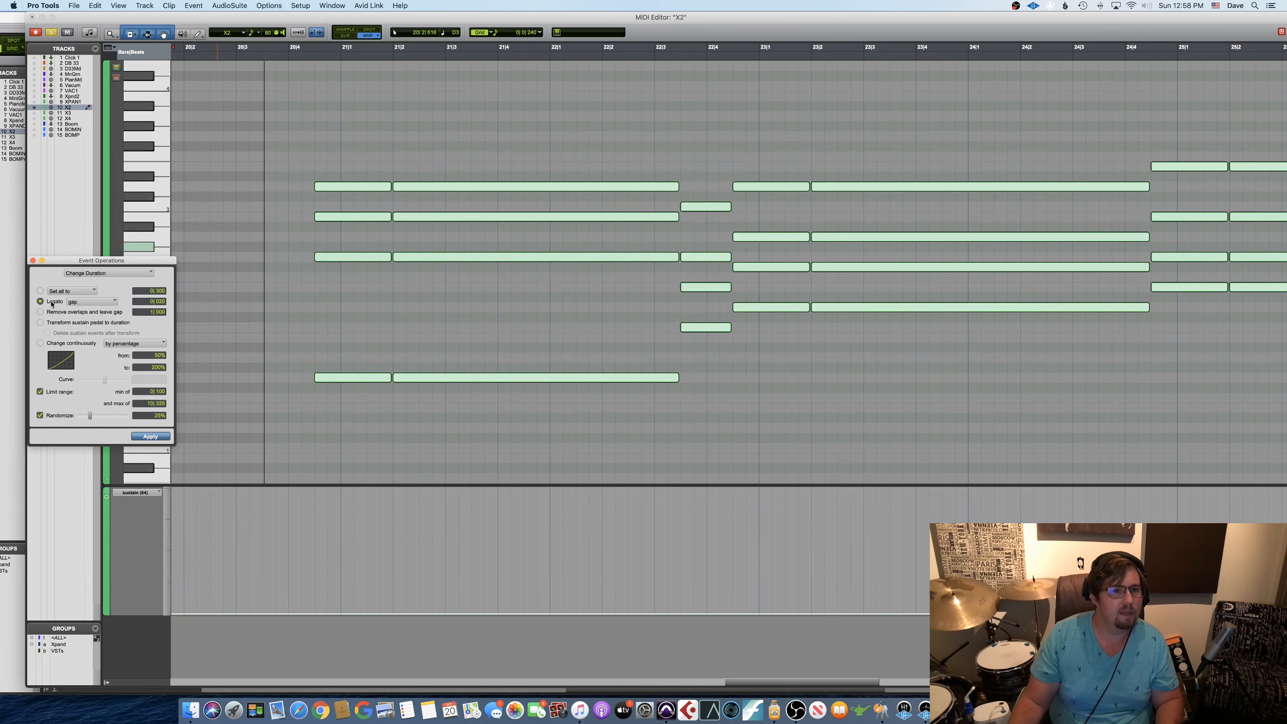
{"action": "left_click", "coordinate": [94, 302]}
{"action": "left_click", "coordinate": [85, 303]}
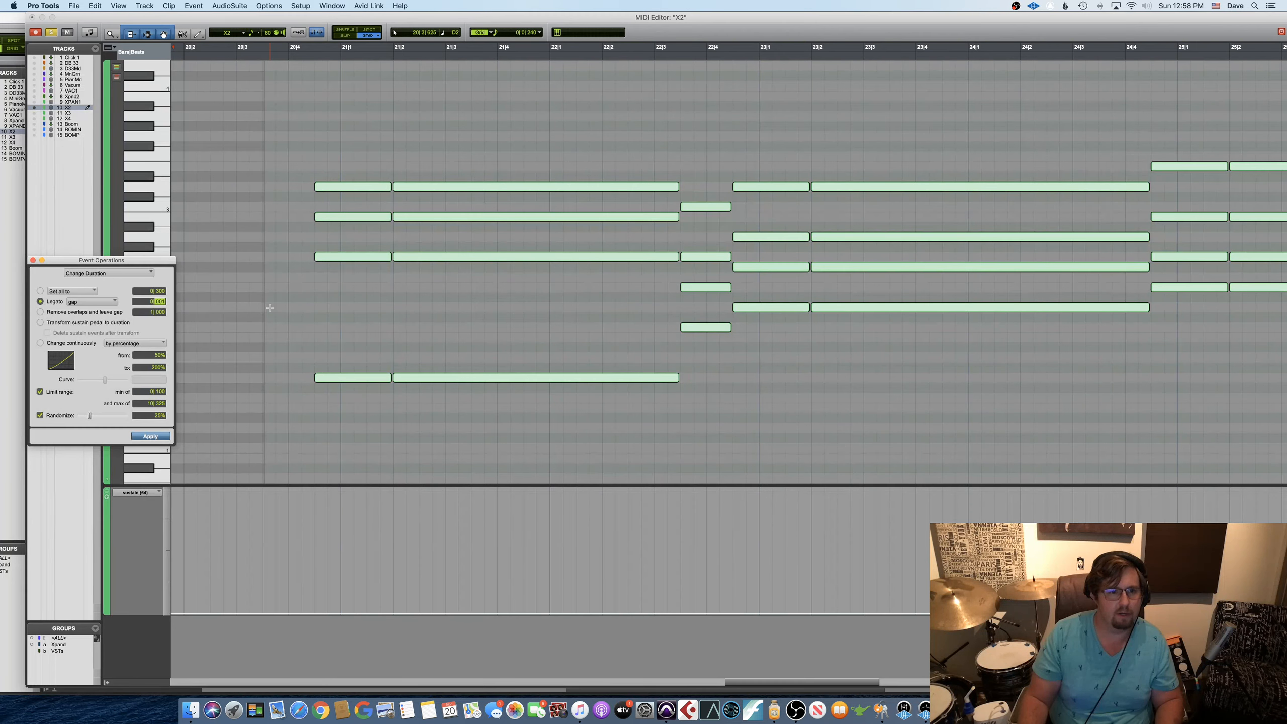
Apply the legato change, undo it, and reapply it with Limit range and Randomize turned off.
{"action": "left_click", "coordinate": [157, 439]}
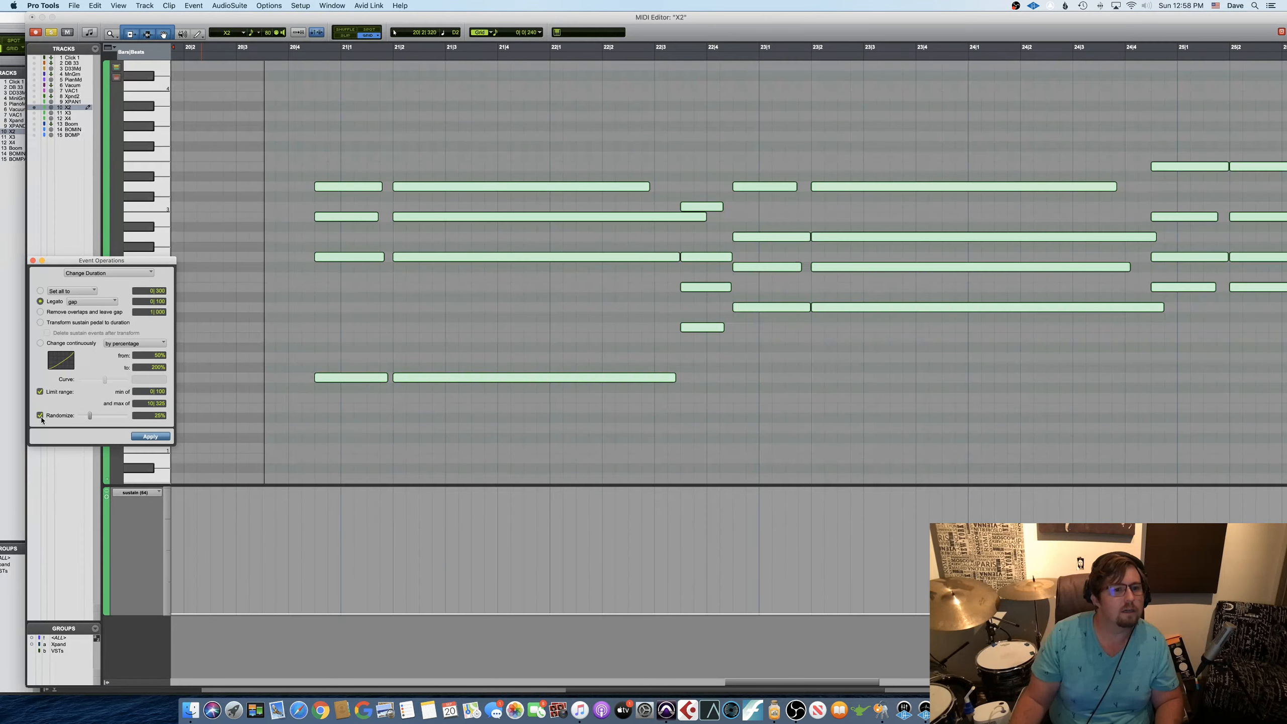
{"action": "key", "text": "super+z"}
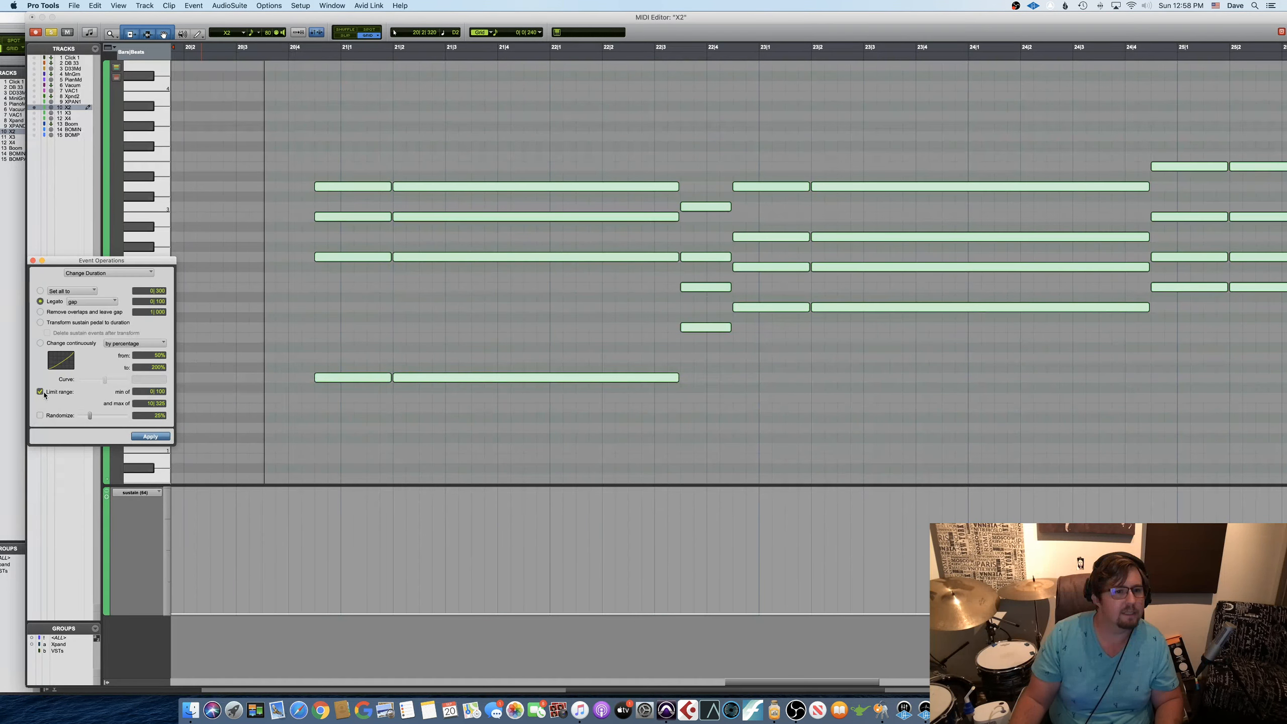
{"action": "left_click", "coordinate": [155, 438]}
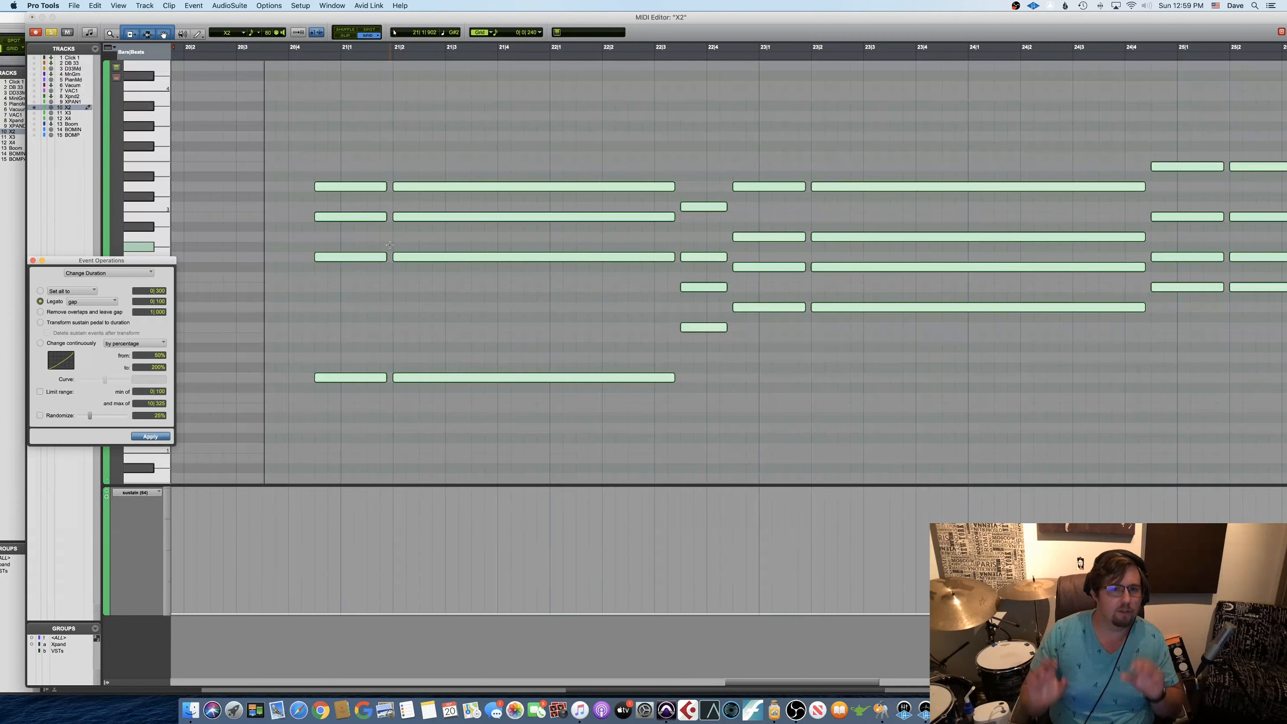
Deselect the notes and audition the X2 clip from just before its first notes.
{"action": "left_click", "coordinate": [328, 144]}
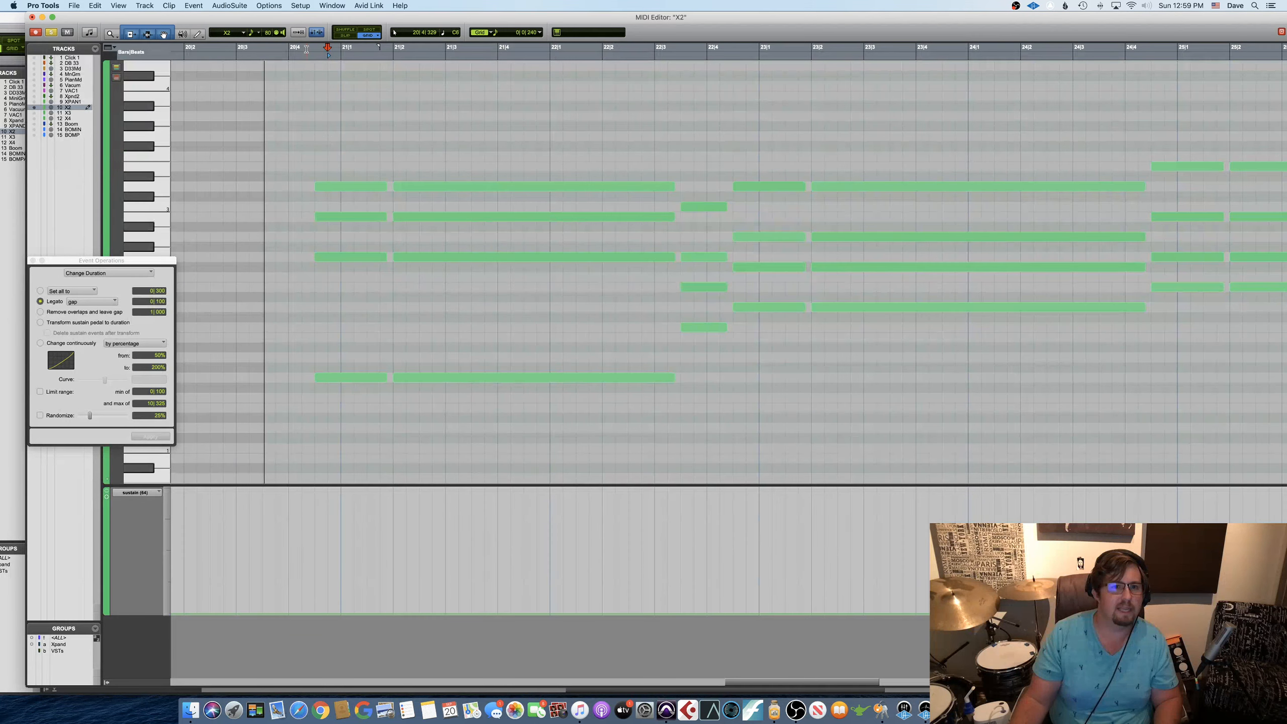
{"action": "left_click", "coordinate": [276, 54]}
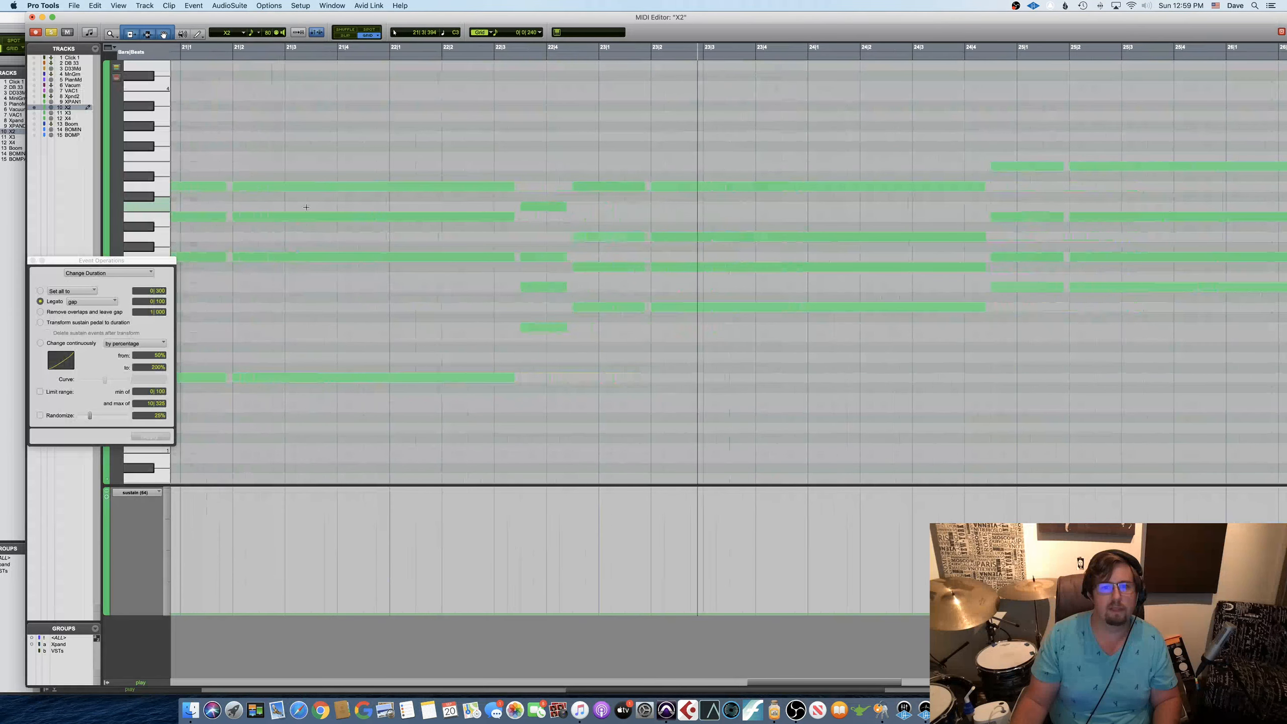
{"action": "key", "text": "space"}
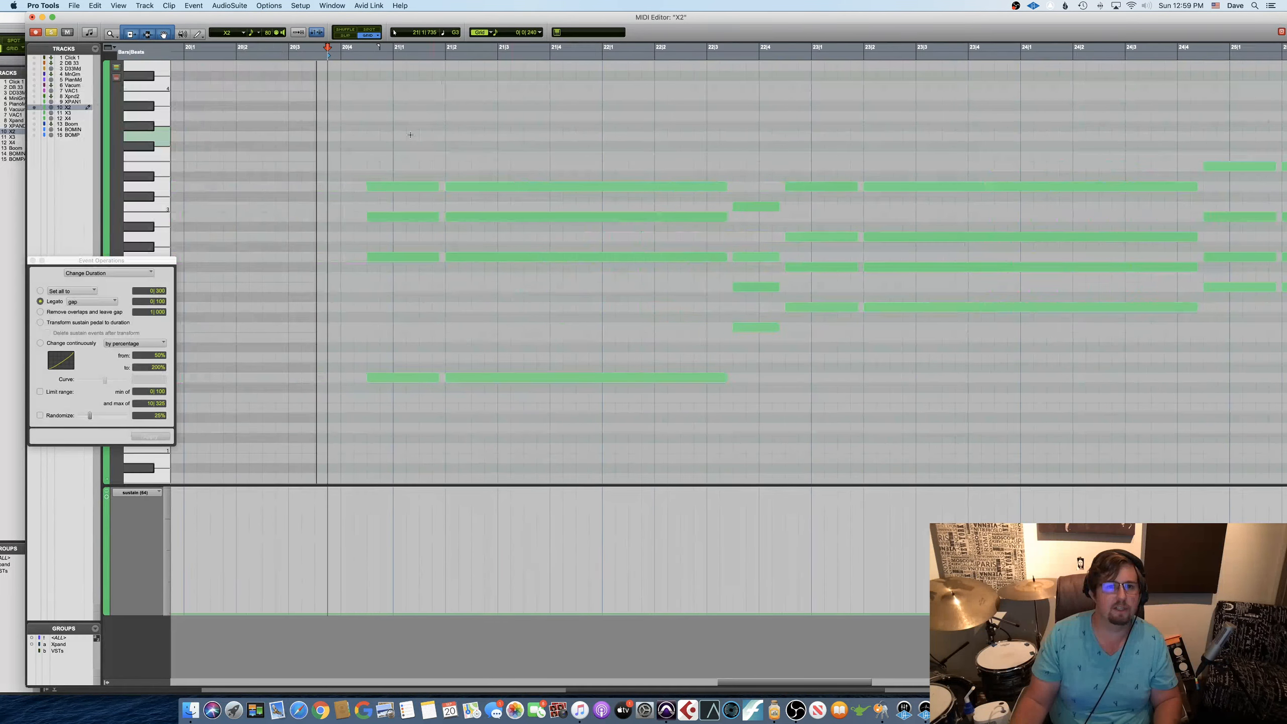
Return to the Edit window, clear the X2 and Xpand 2 solos, and play back the full arrangement.
{"action": "left_click", "coordinate": [20, 23]}
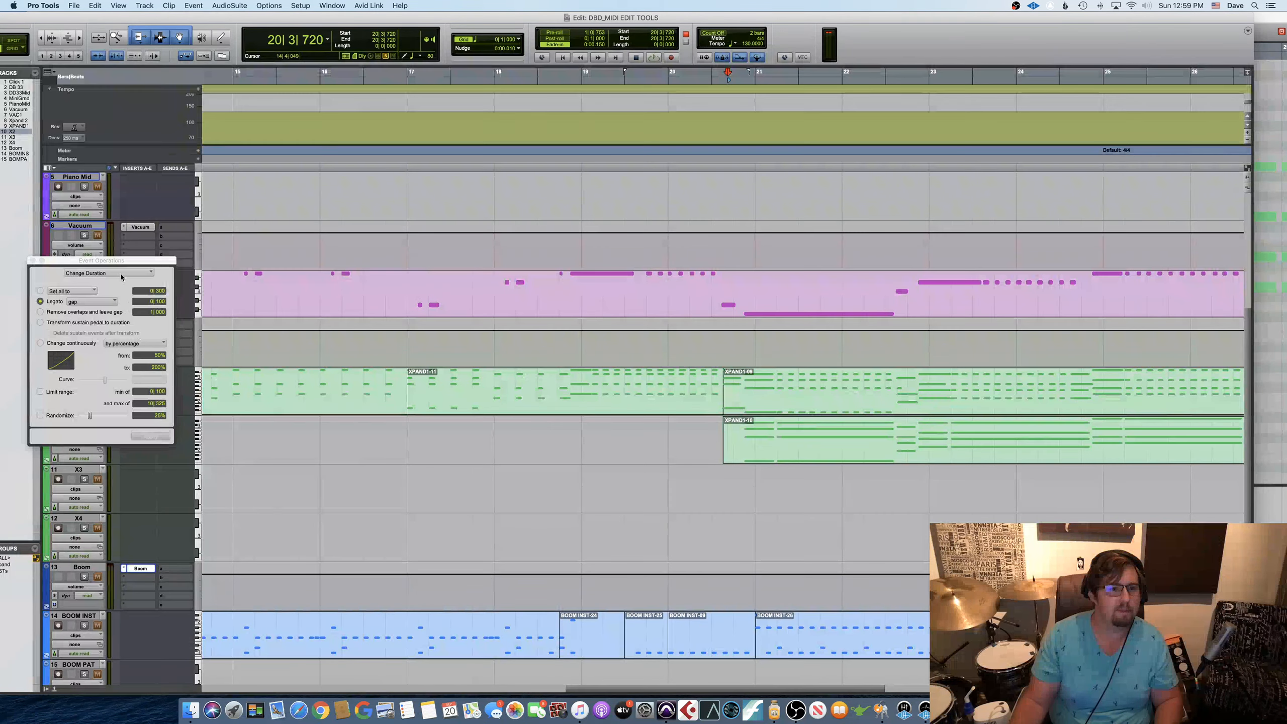
{"action": "left_click_drag", "start_coordinate": [128, 261], "coordinate": [531, 250]}
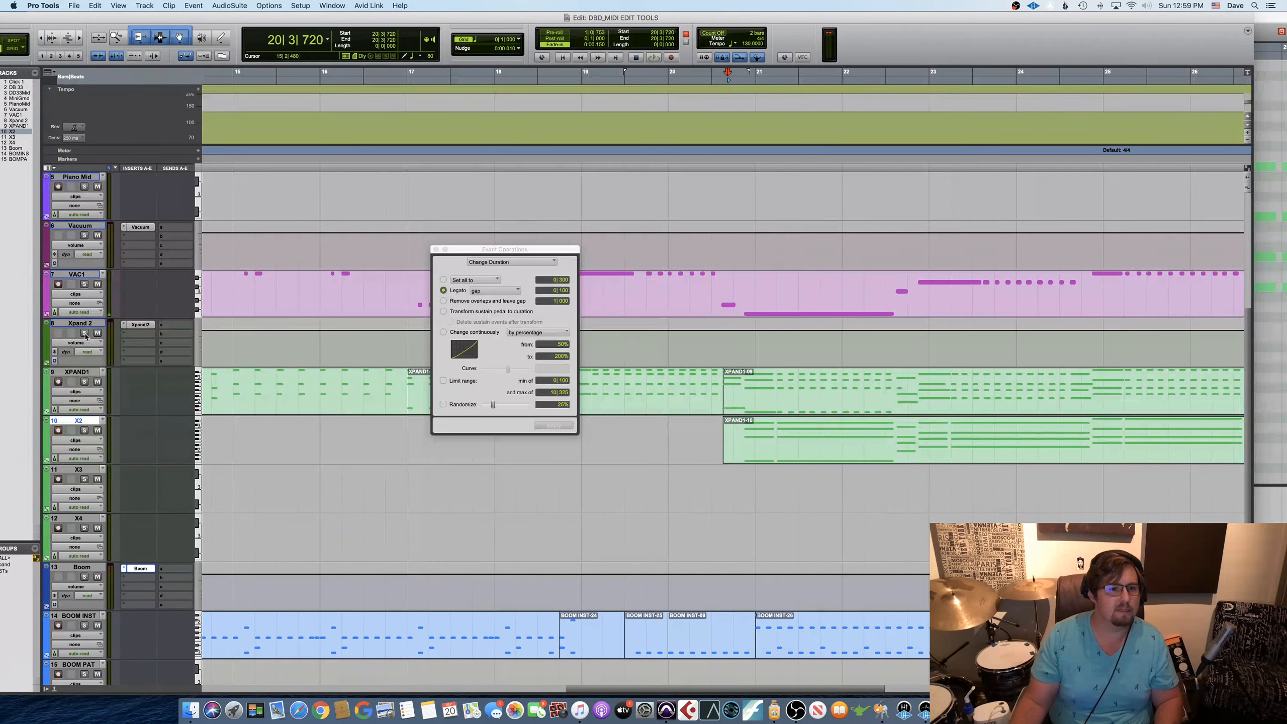
{"action": "key", "text": "space"}
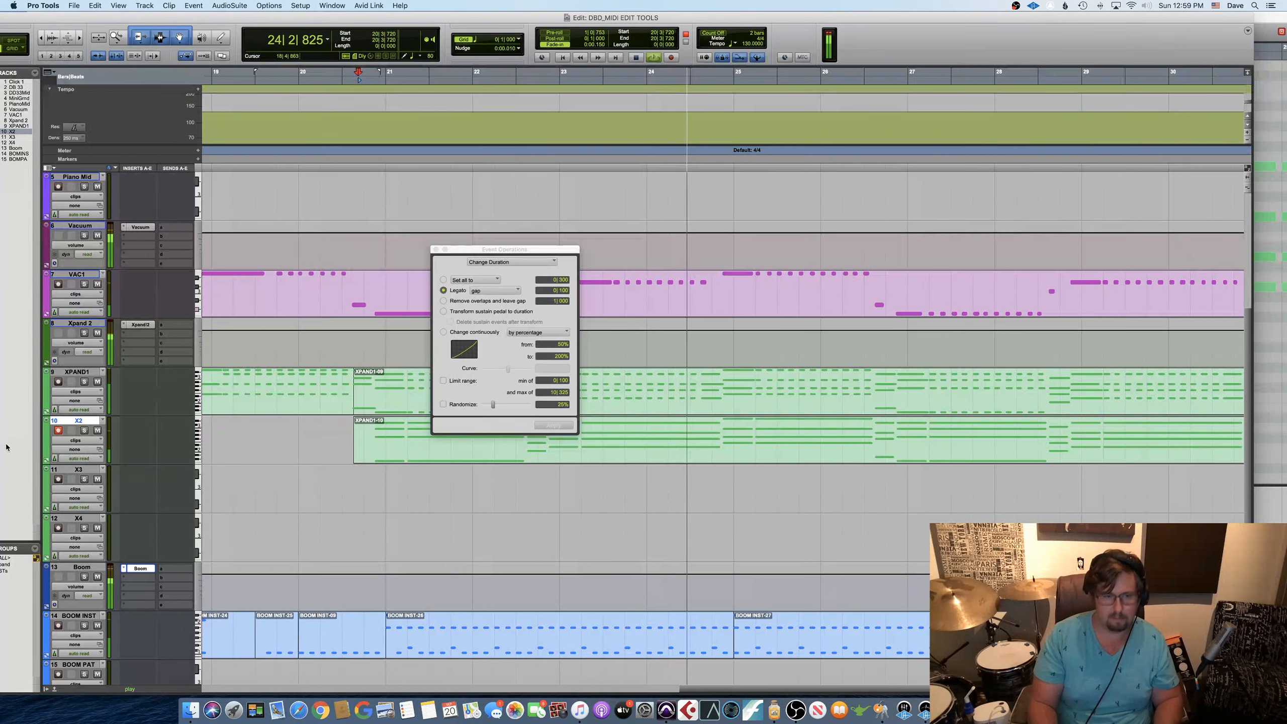
In the Mix window, mute Click 1 and lower the Vacuum fader to about -11 dB and Xpand 2 to about -4 dB.
{"action": "key", "text": "super+equal"}
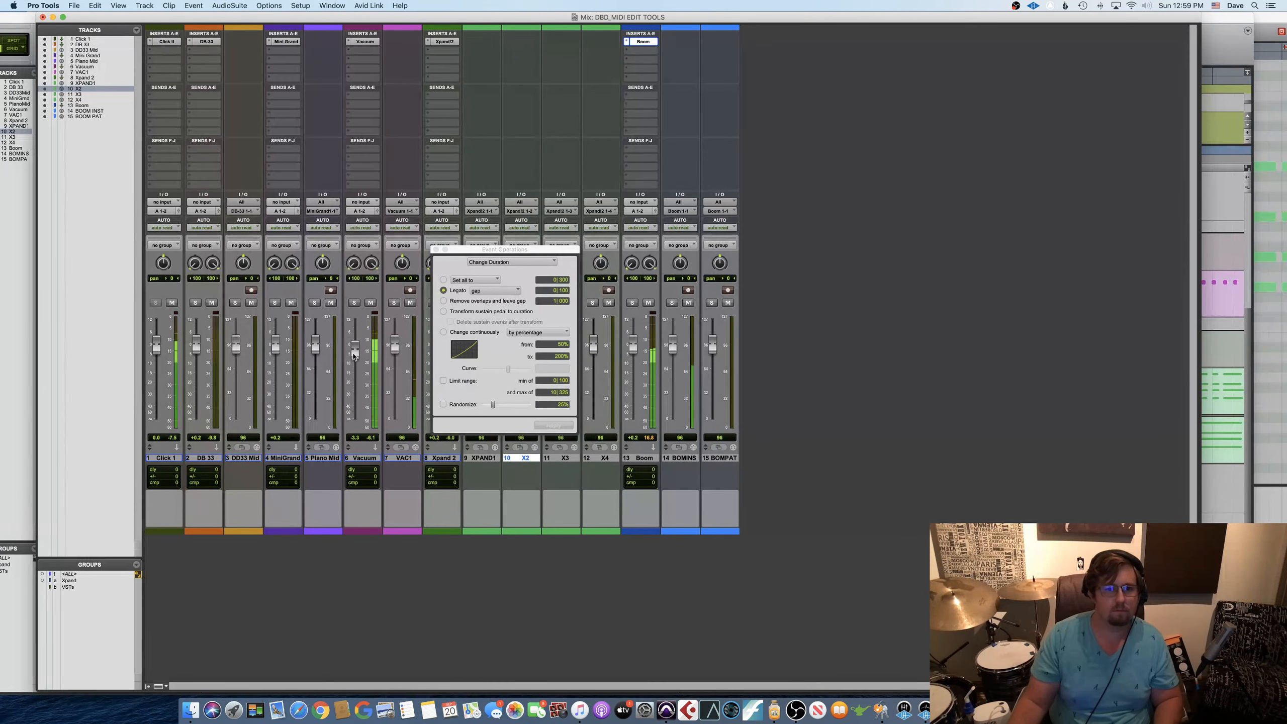
{"action": "left_click_drag", "start_coordinate": [485, 253], "coordinate": [910, 255]}
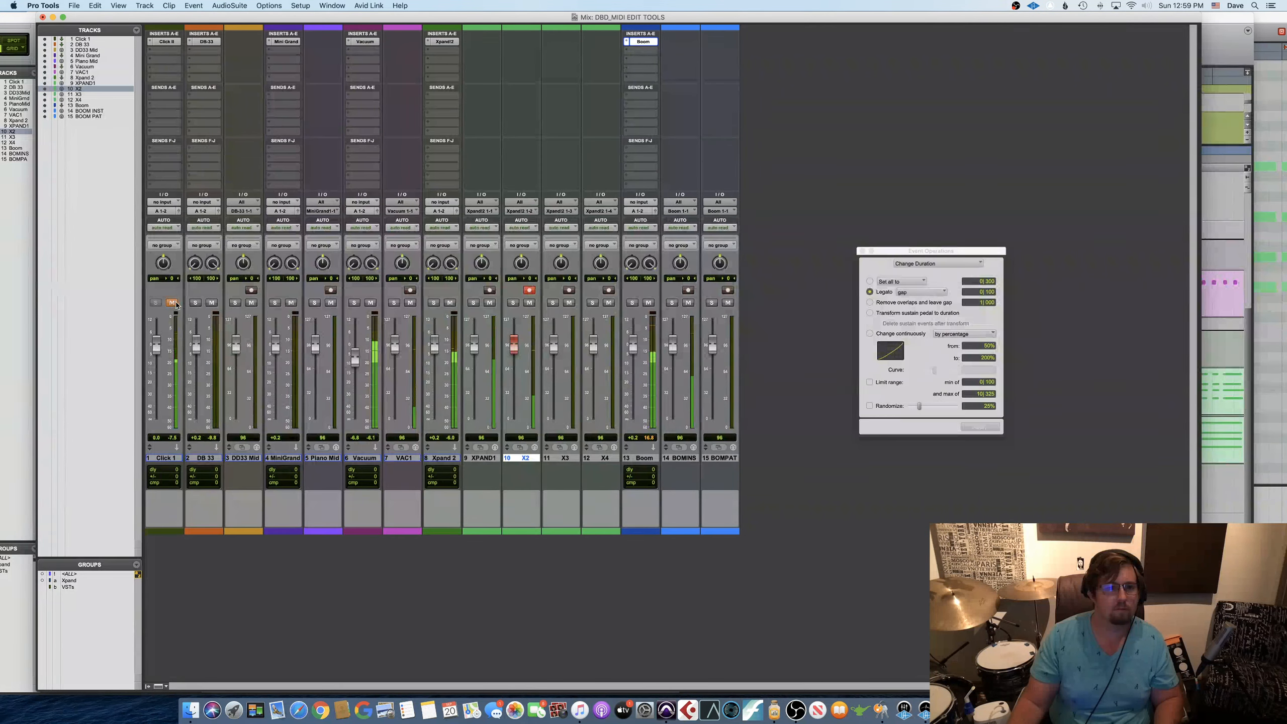
{"action": "key", "text": "shift+r"}
{"action": "left_click_drag", "start_coordinate": [434, 345], "coordinate": [436, 353]}
{"action": "left_click_drag", "start_coordinate": [348, 361], "coordinate": [355, 369]}
{"action": "left_click_drag", "start_coordinate": [433, 354], "coordinate": [433, 357]}
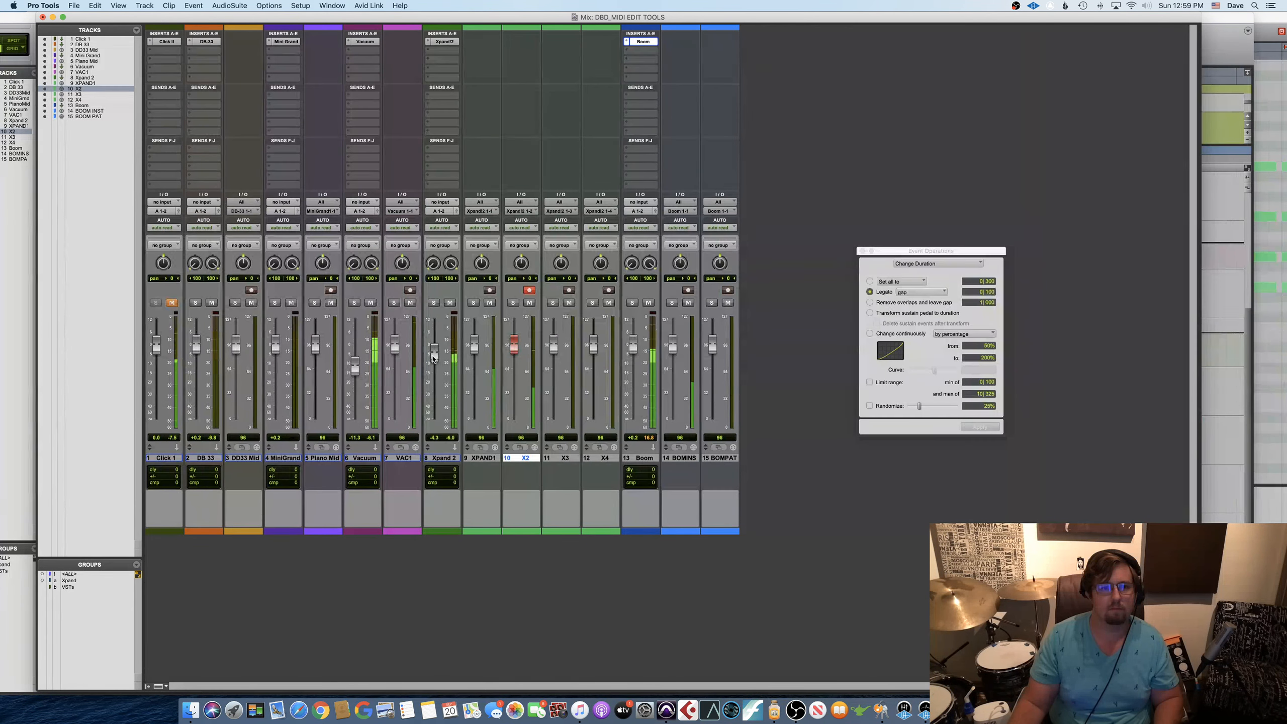
Go back to the Edit window and play the arrangement from 4|4|487.
{"action": "key", "text": "super+equal"}
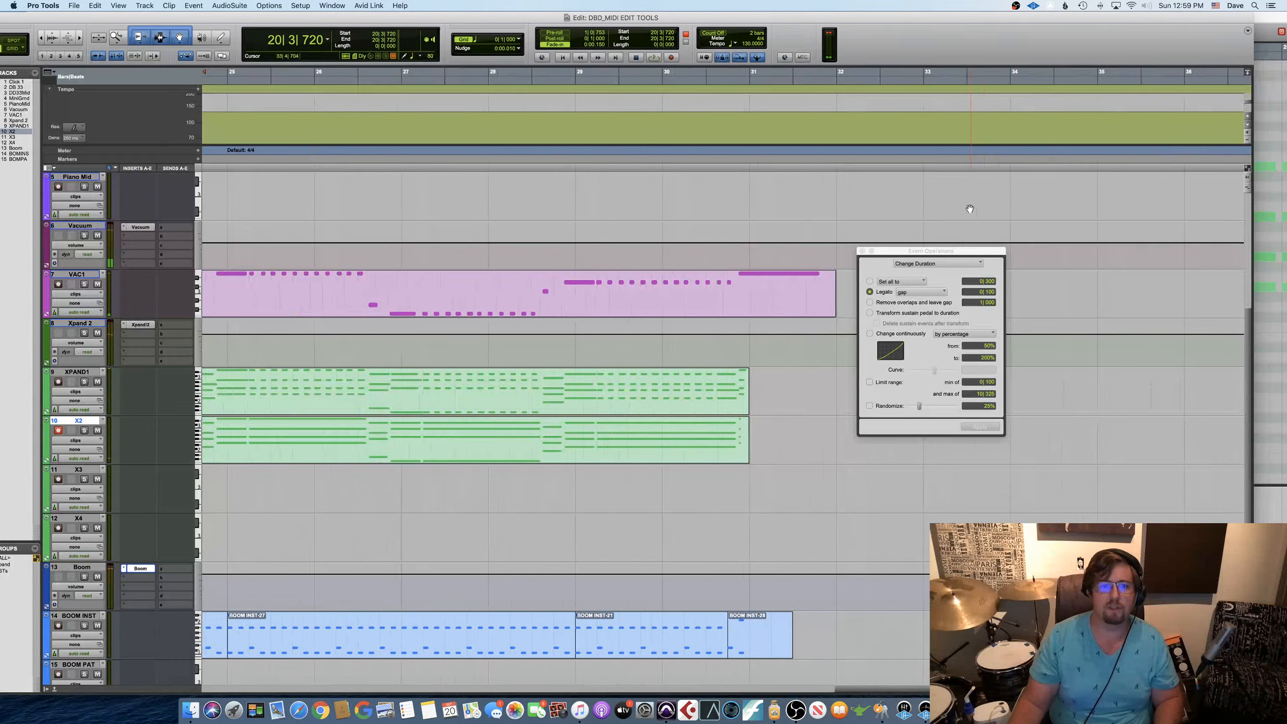
{"action": "scroll", "coordinate": [924, 216], "scroll_direction": "left", "scroll_amount": 15}
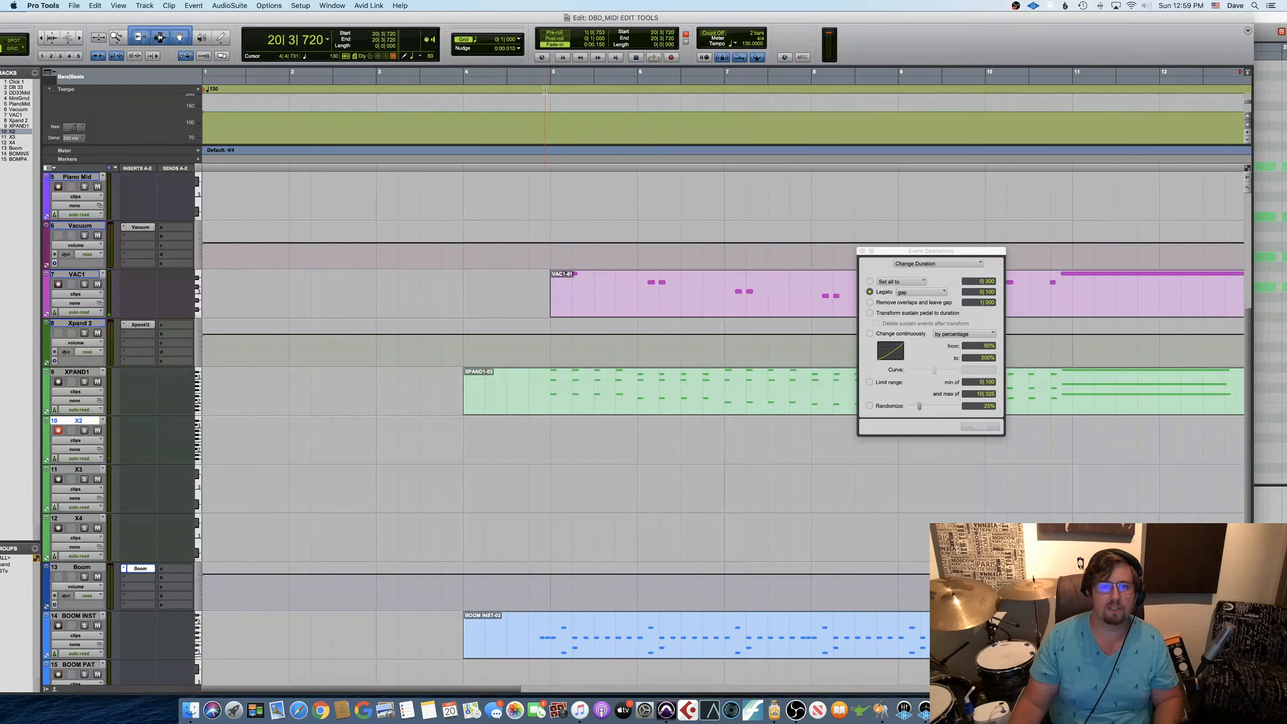
{"action": "left_click", "coordinate": [539, 76]}
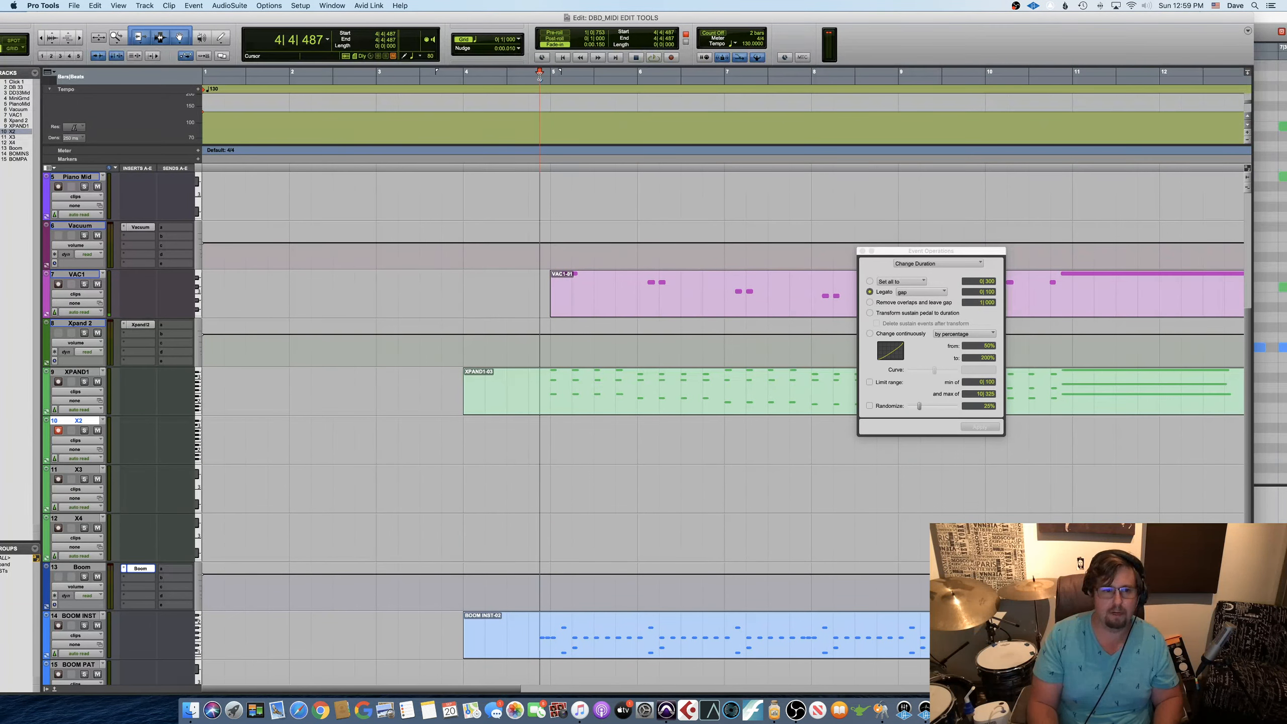
Raise the Xpand!2 part B level to -7.4 dB and nudge the Vacuum and Boom faders up in the Mix window.
{"action": "key", "text": "super+equal"}
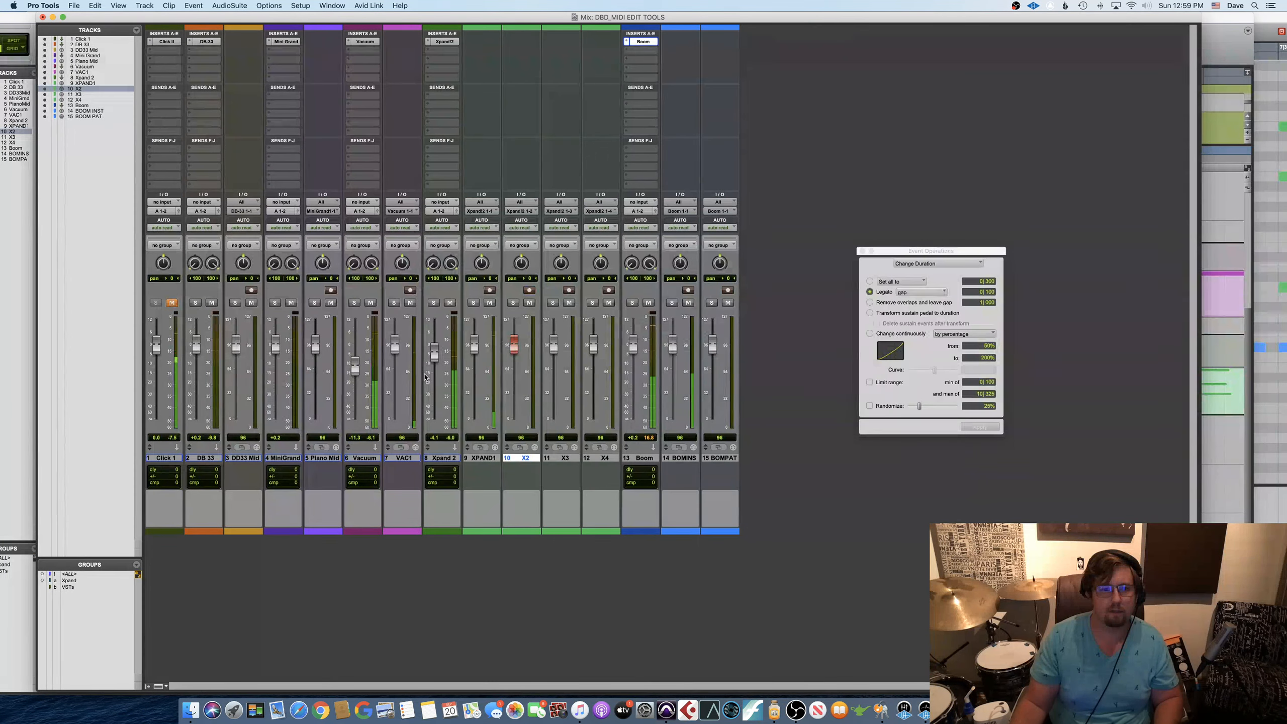
{"action": "left_click", "coordinate": [444, 42]}
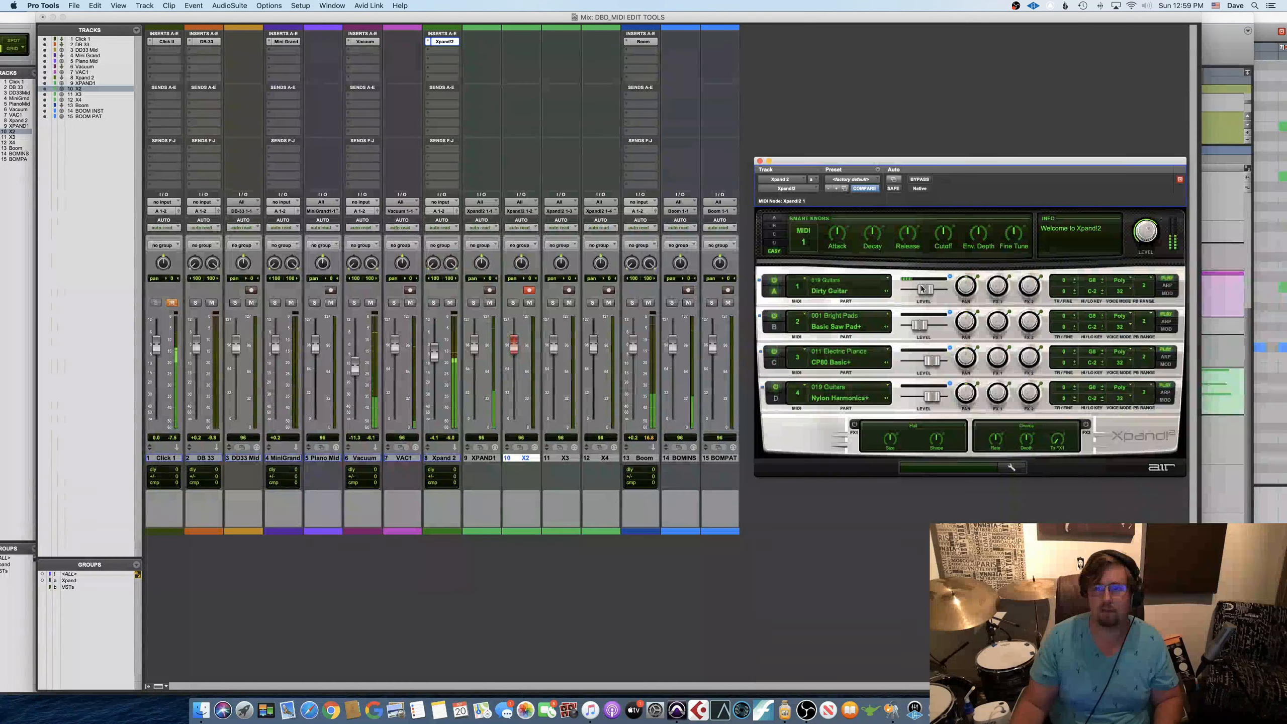
{"action": "left_click_drag", "start_coordinate": [920, 327], "coordinate": [924, 330]}
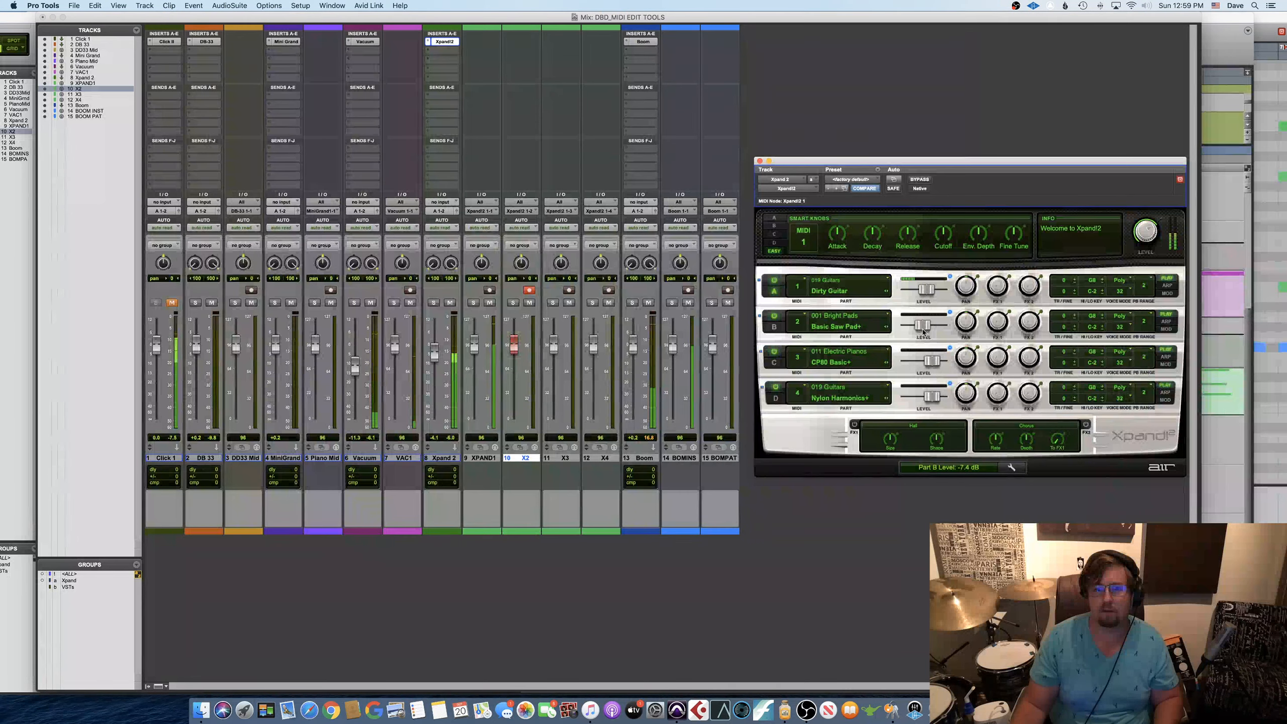
{"action": "left_click", "coordinate": [371, 365]}
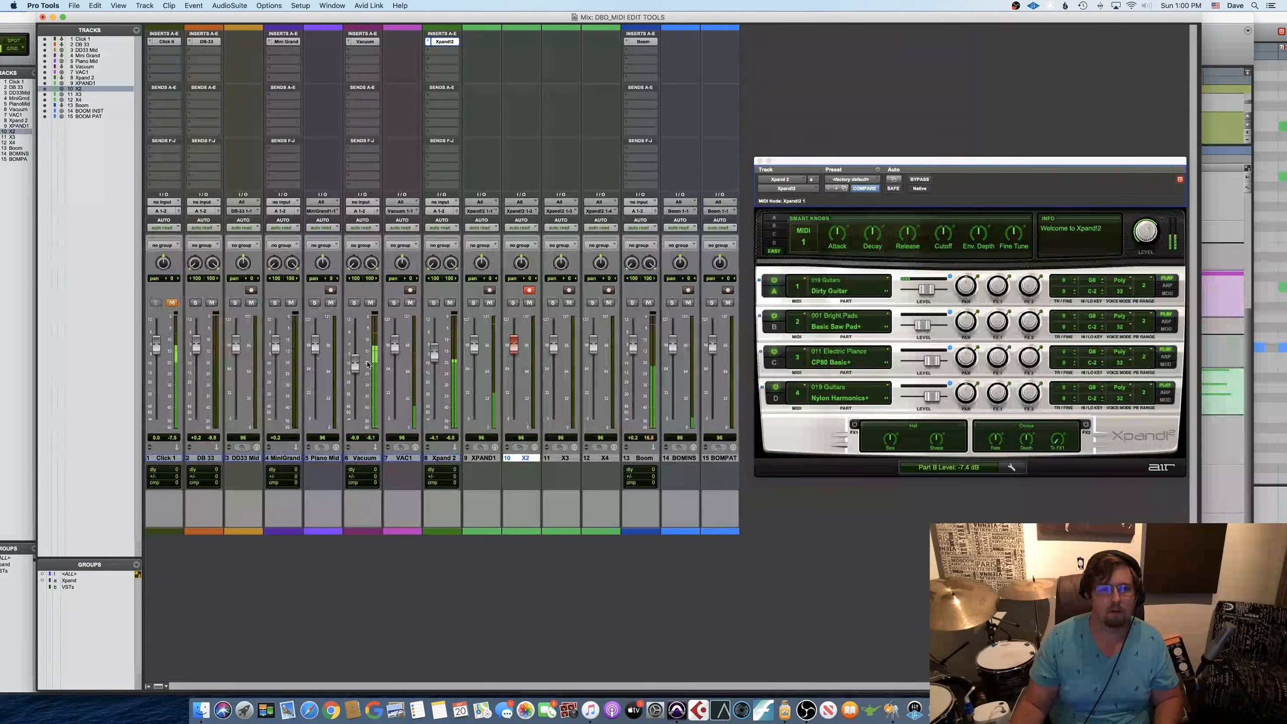
{"action": "left_click_drag", "start_coordinate": [638, 351], "coordinate": [638, 349]}
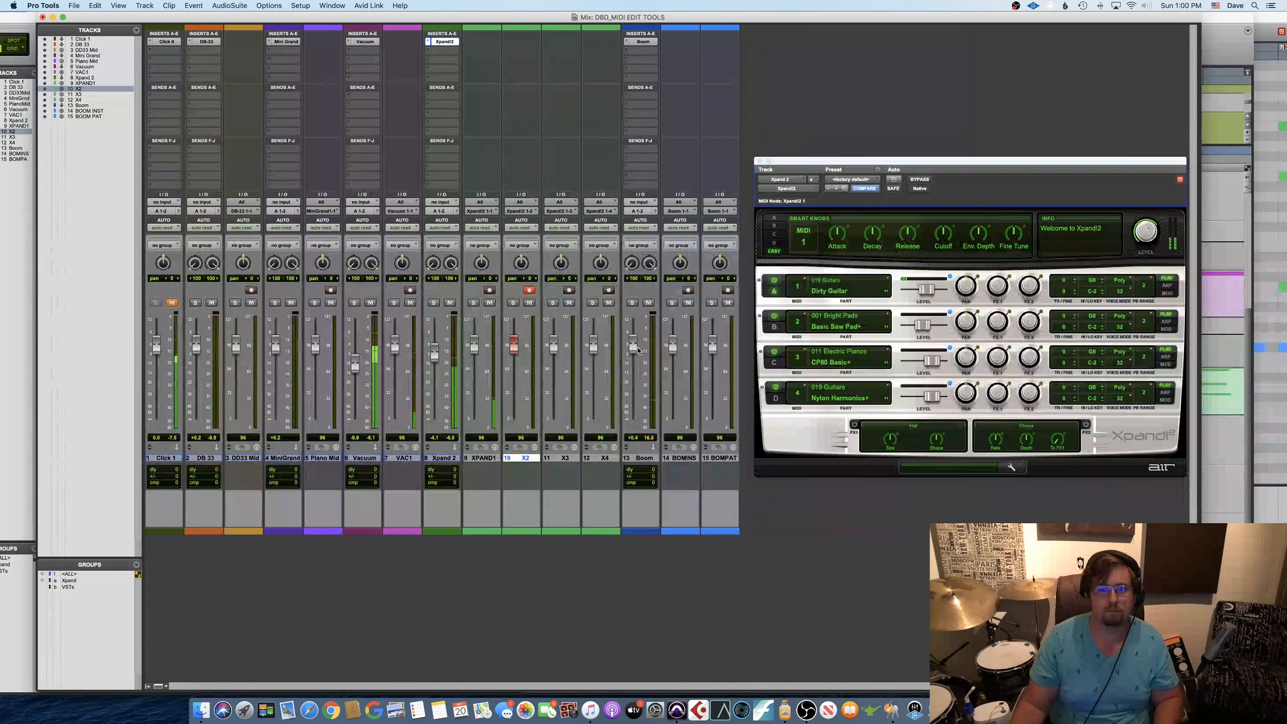
Close the Xpand!2 and Event Operations windows and stop playback in the Edit window.
{"action": "left_click", "coordinate": [759, 162]}
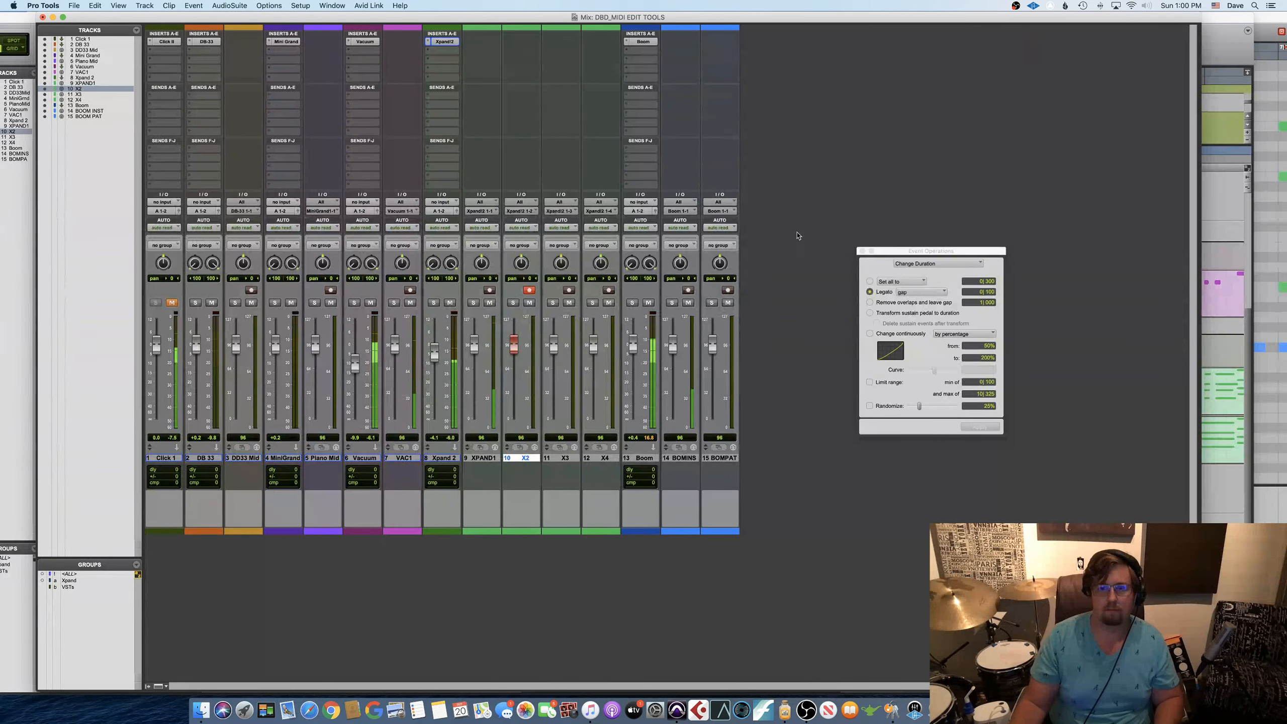
{"action": "left_click", "coordinate": [858, 252]}
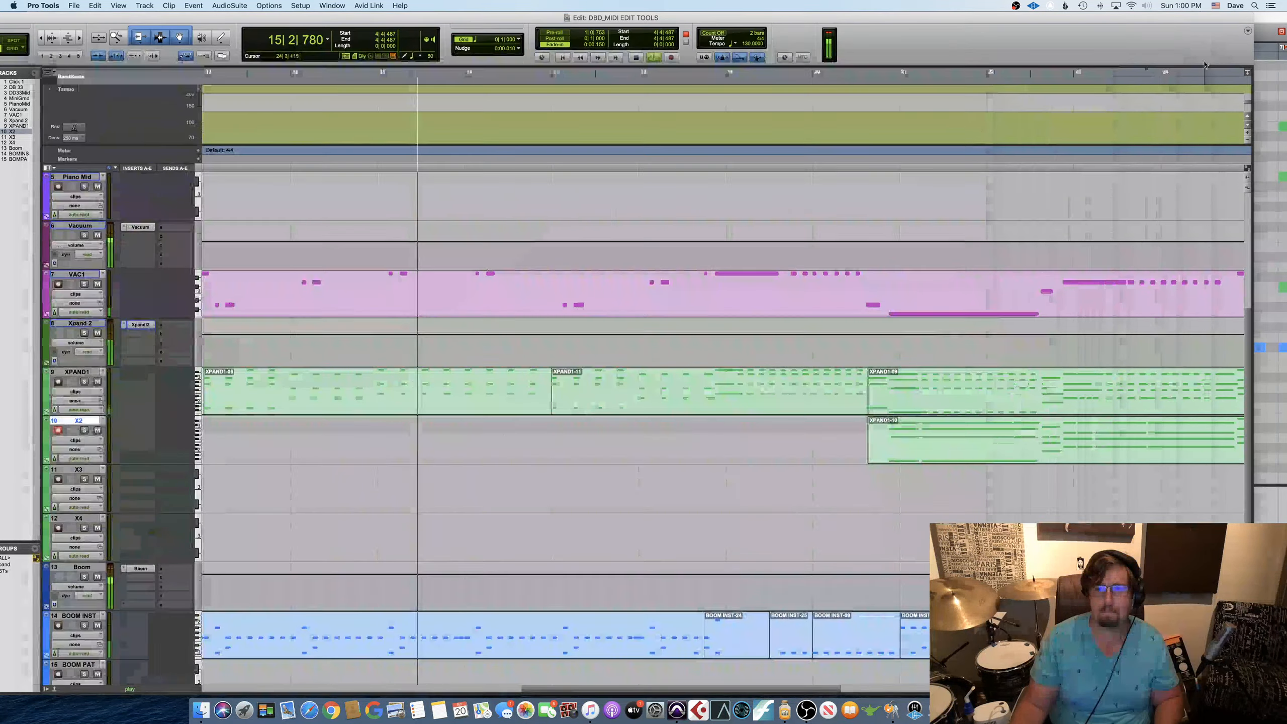
{"action": "key", "text": "super+equal"}
{"action": "key", "text": "space"}
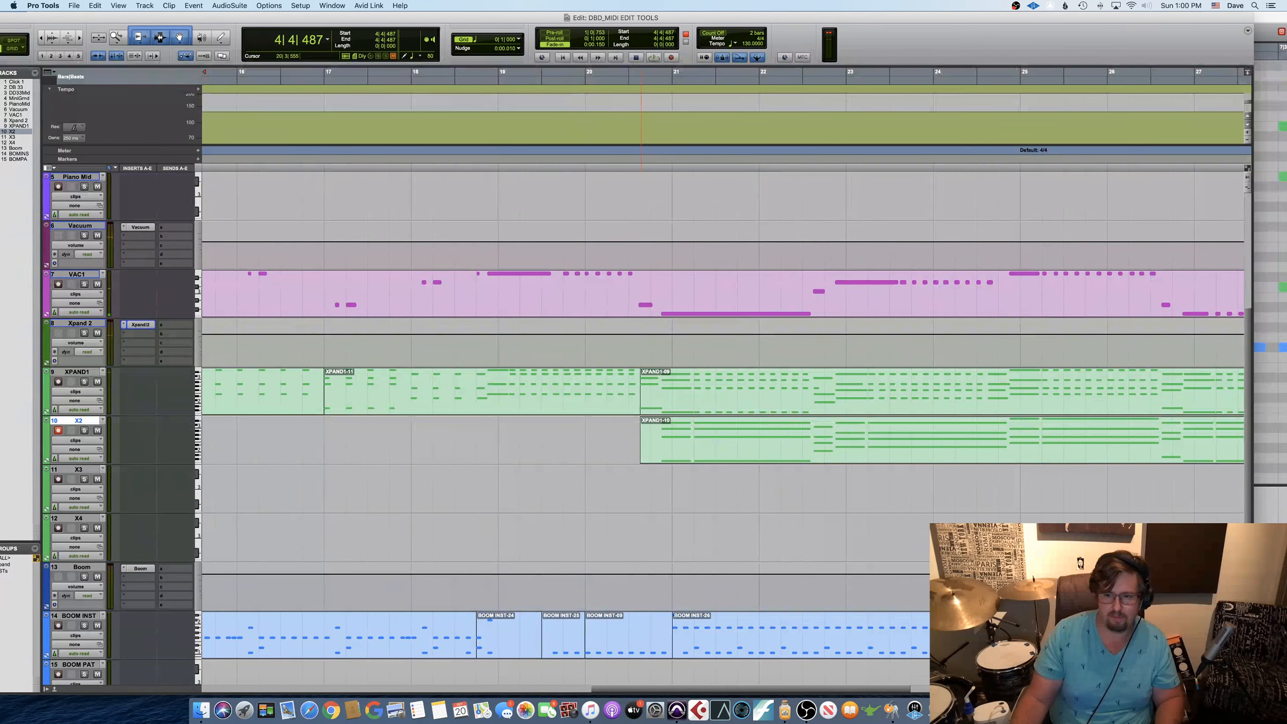
Switch to OBS.
{"action": "left_click", "coordinate": [806, 711]}
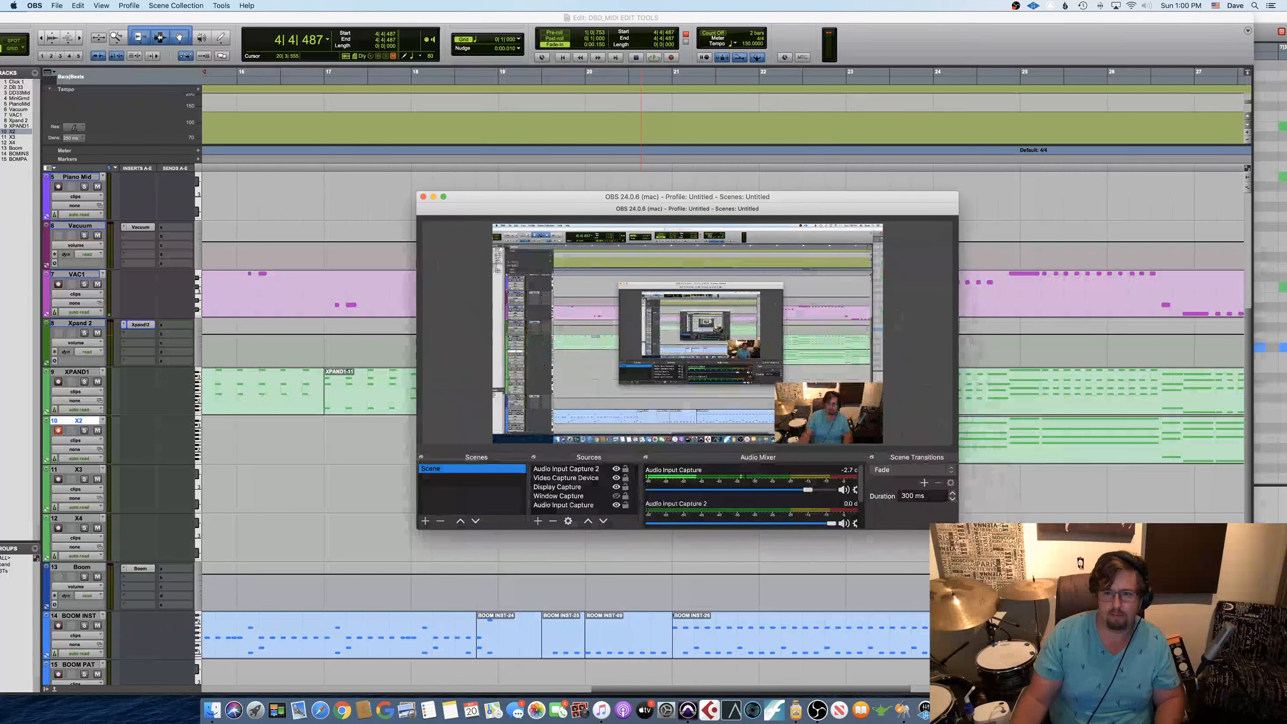